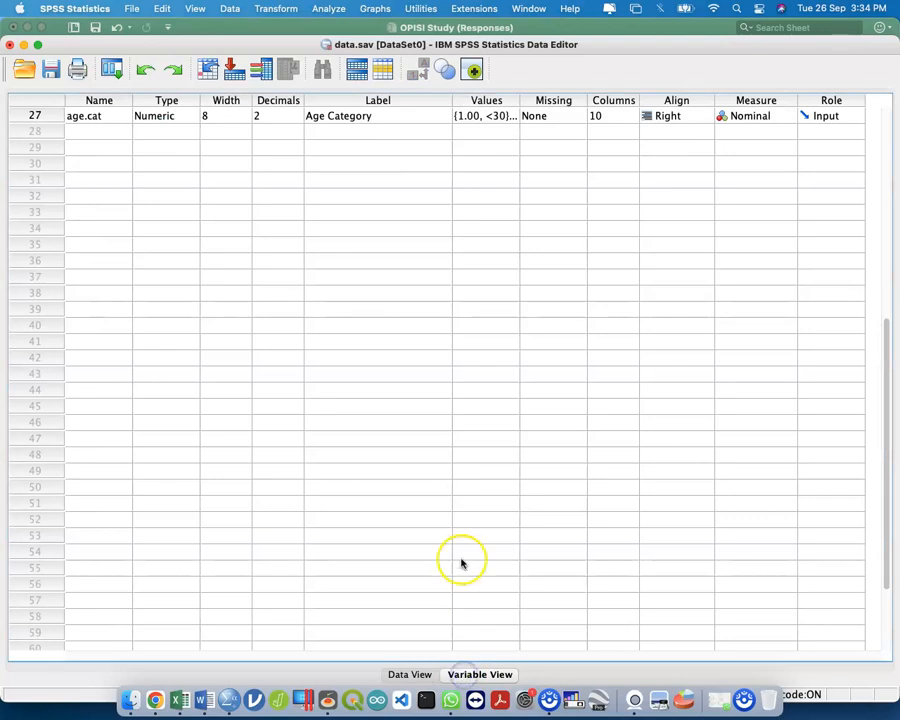
Append "(-ve)" to the label of variable b13 and return to the data sheet.
scroll(434, 254, "up", 3)
left_click(398, 218)
left_click(397, 216)
type("(-ve")
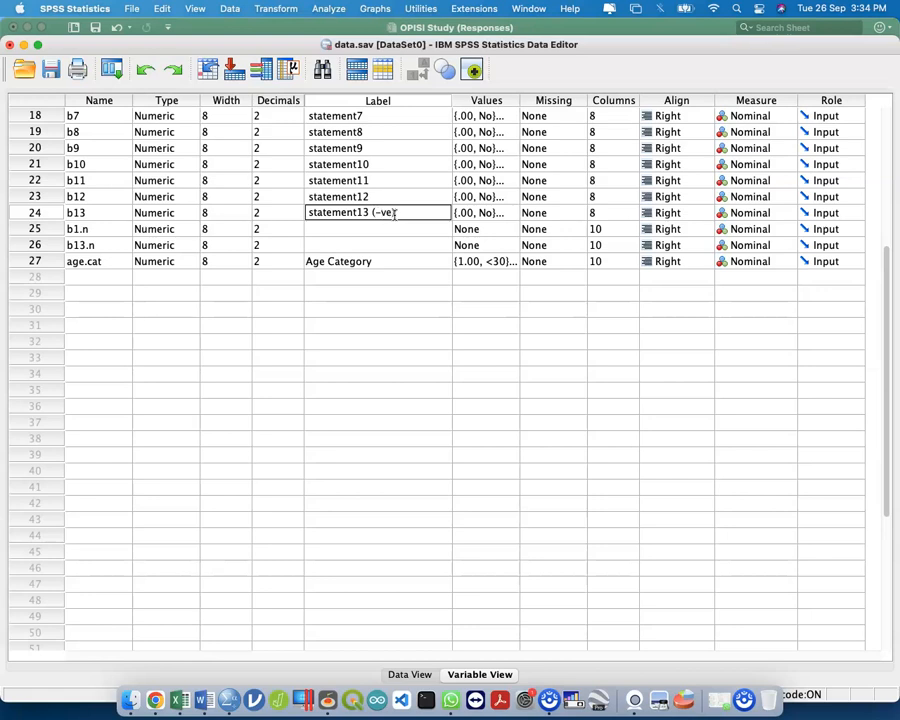
left_click(398, 674)
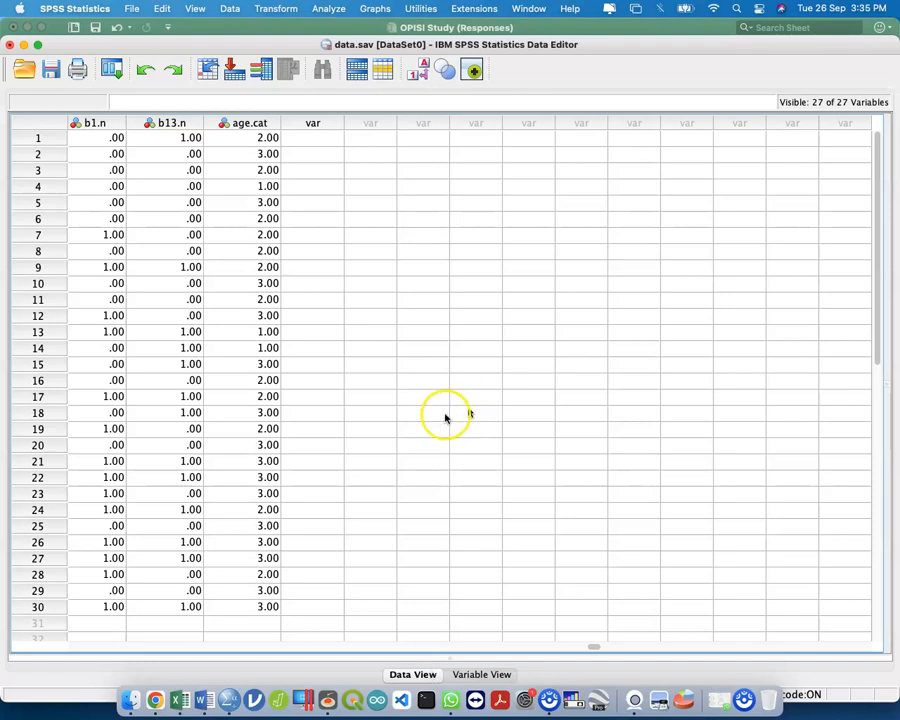
left_click(317, 141)
left_click(316, 122)
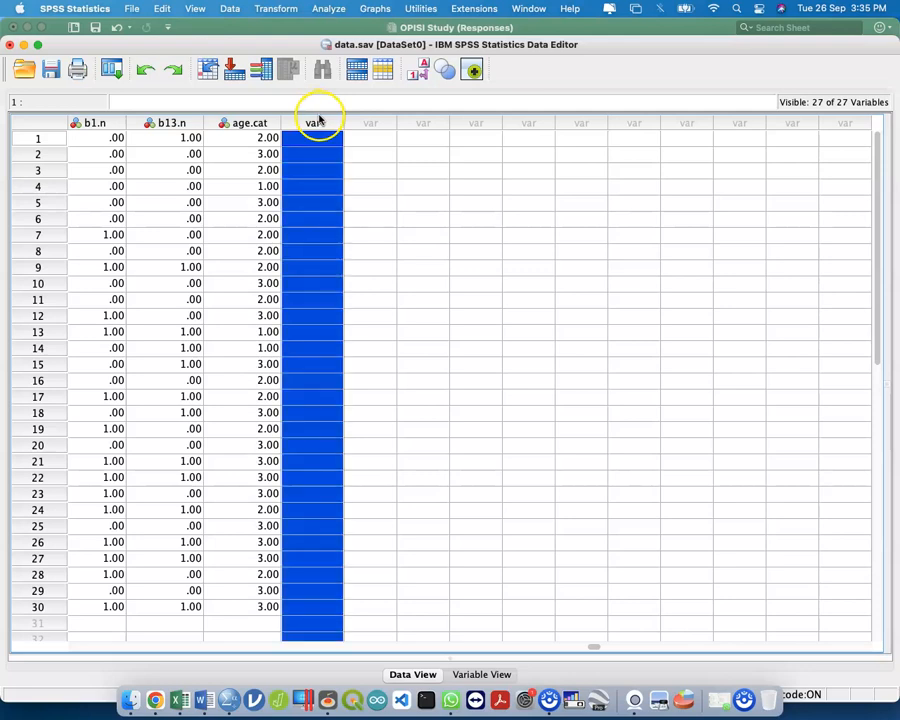
right_click(318, 120)
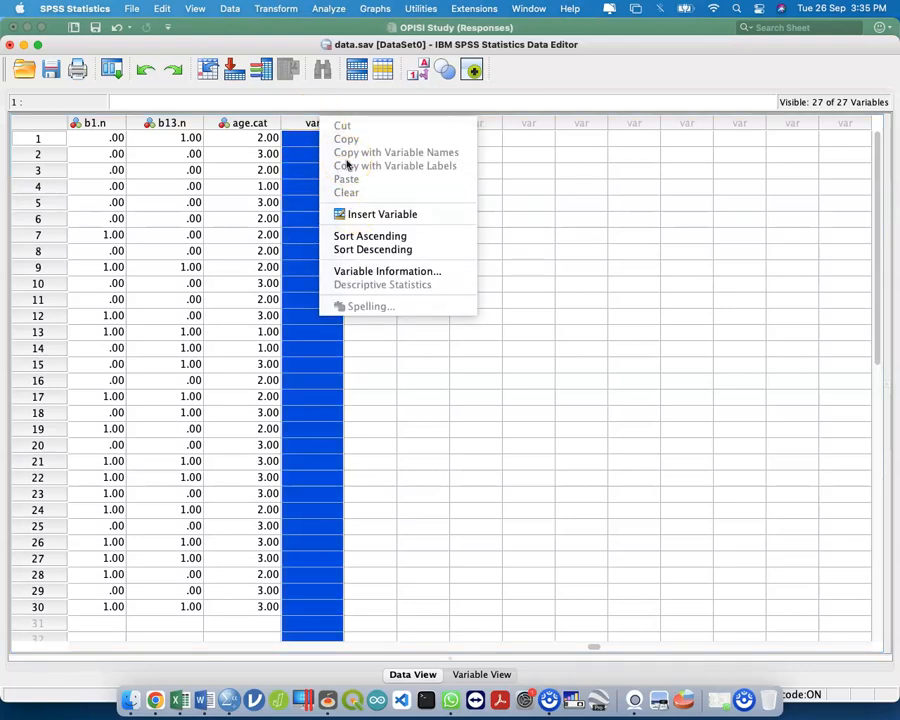
left_click(526, 172)
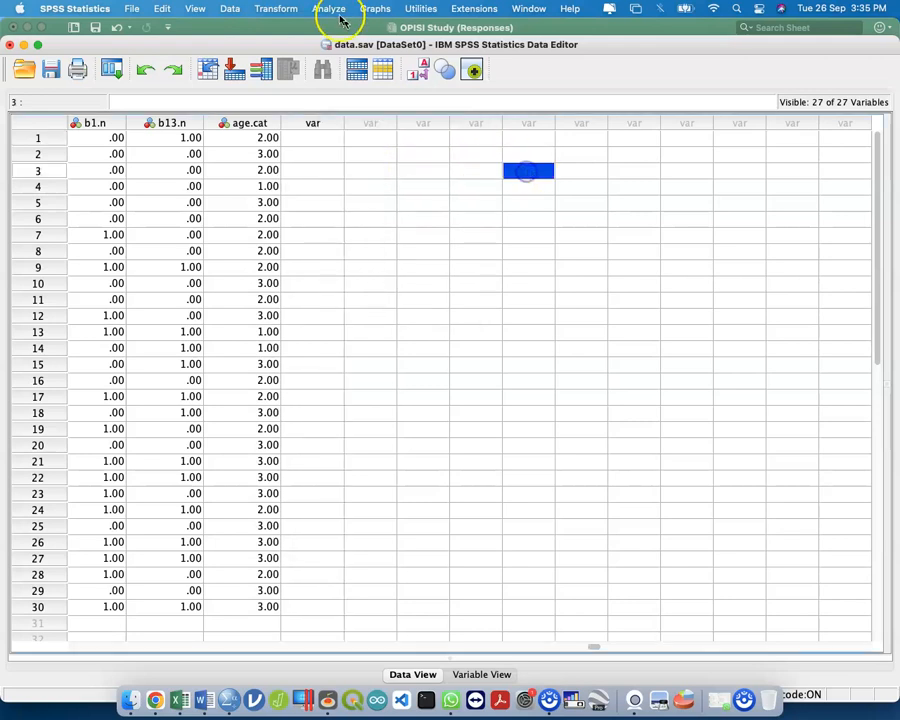
Start a Compute Variable definition with the target variable sum and clear the existing numeric expression.
left_click(273, 12)
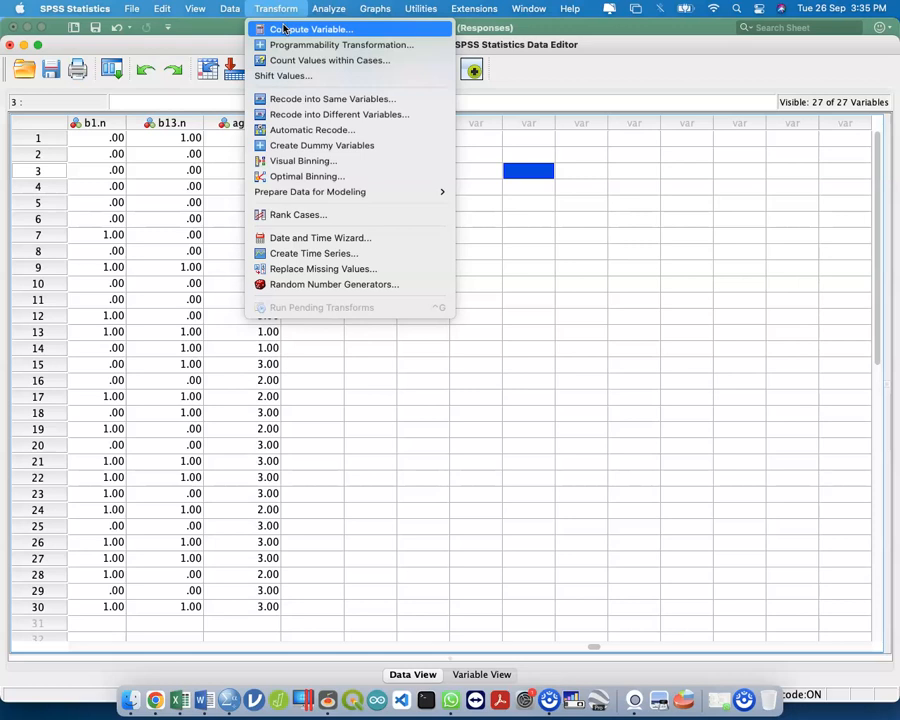
left_click(284, 29)
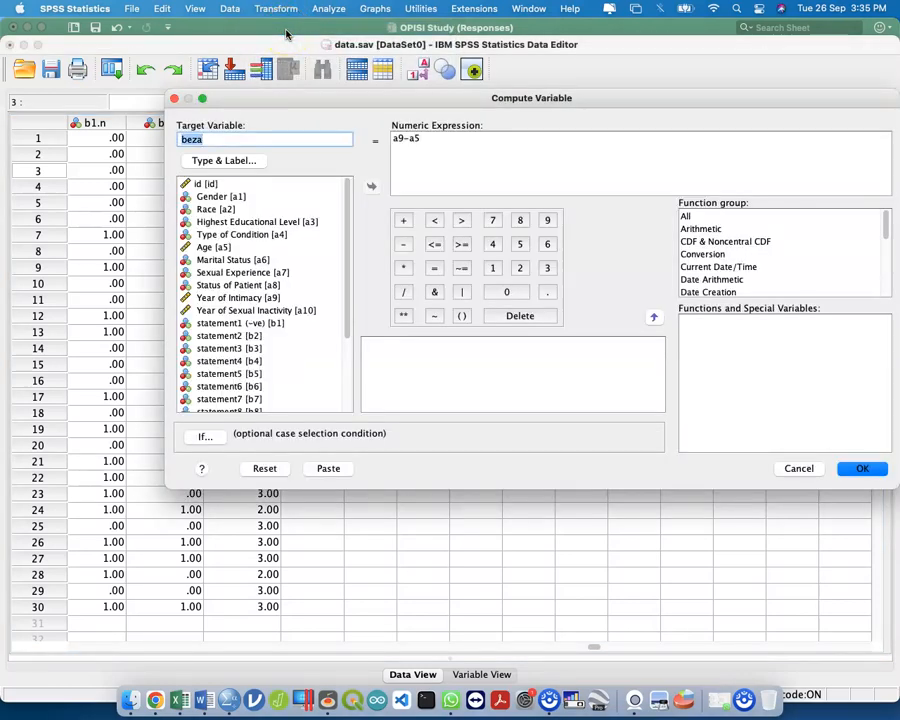
type("sum")
triple_click(438, 133)
key("BackSpace")
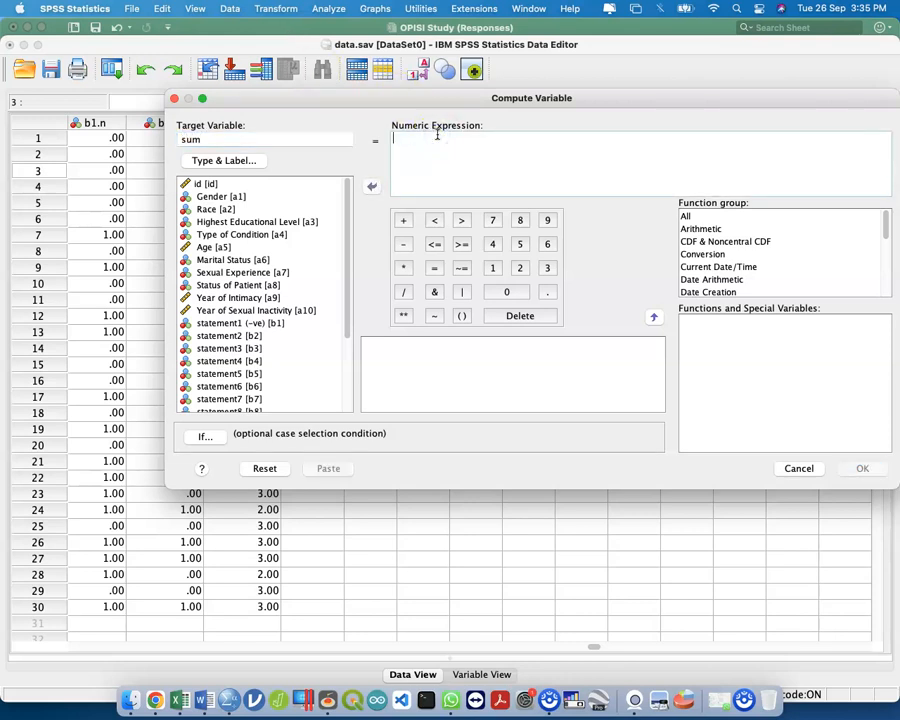
Display variable names instead of labels in the list of source variables.
left_click(295, 243)
left_click(295, 244)
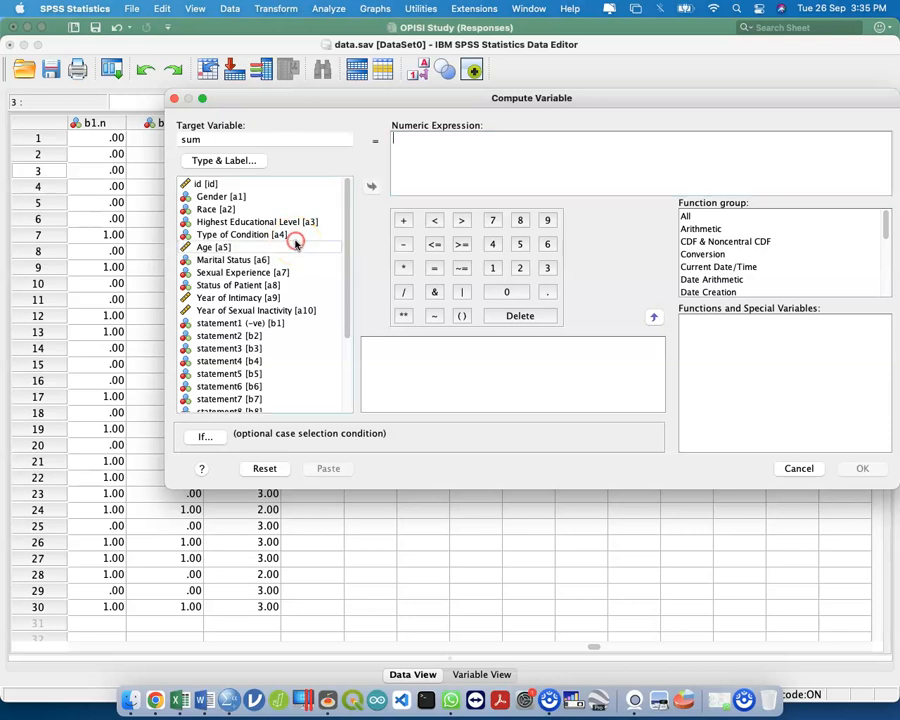
left_click(285, 206)
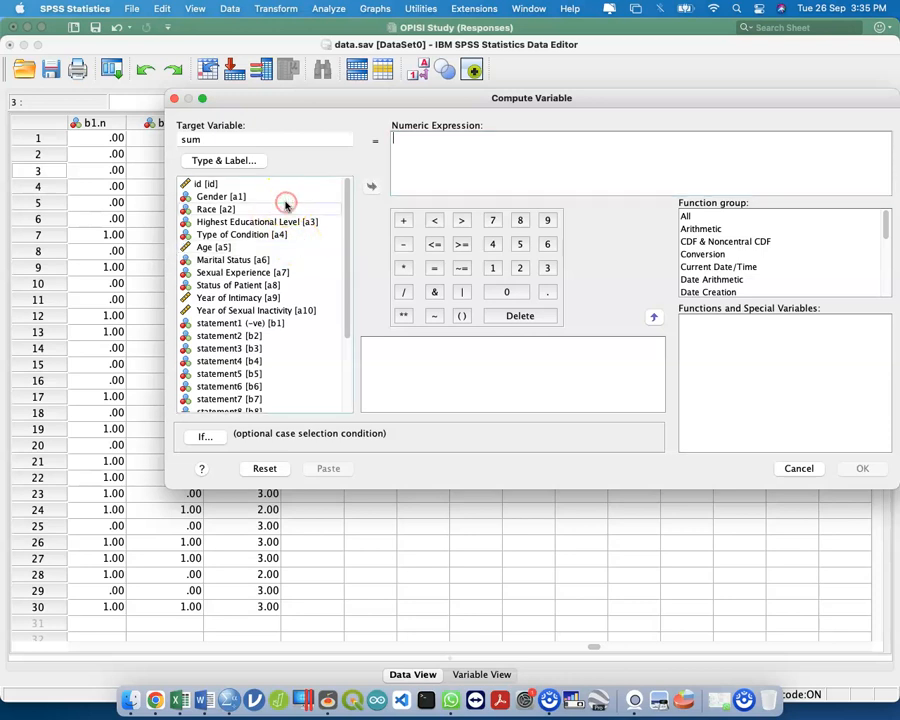
left_click(292, 323)
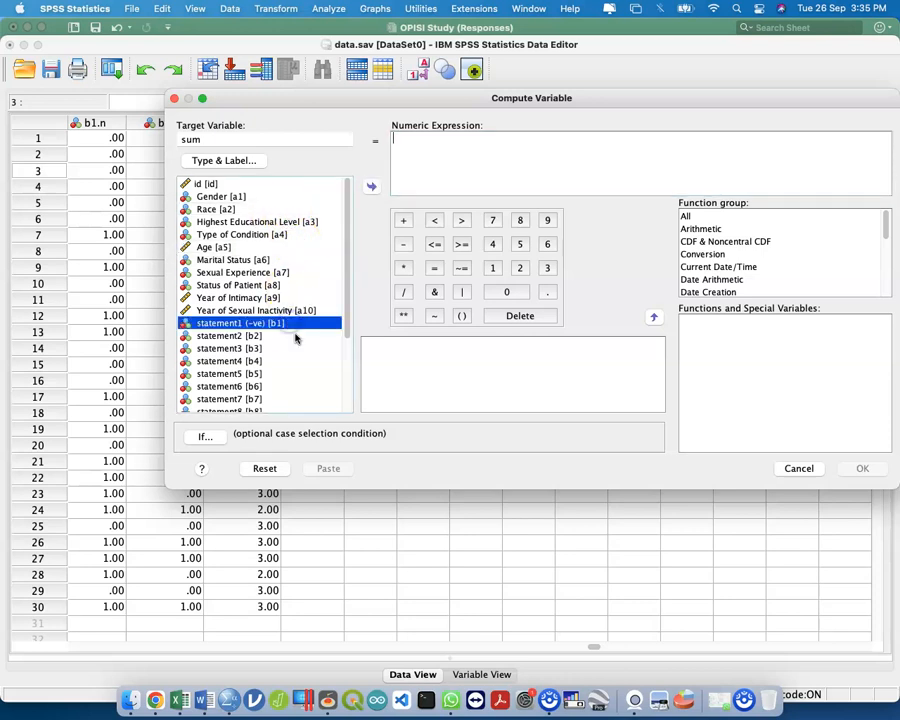
right_click(295, 337)
left_click(290, 338)
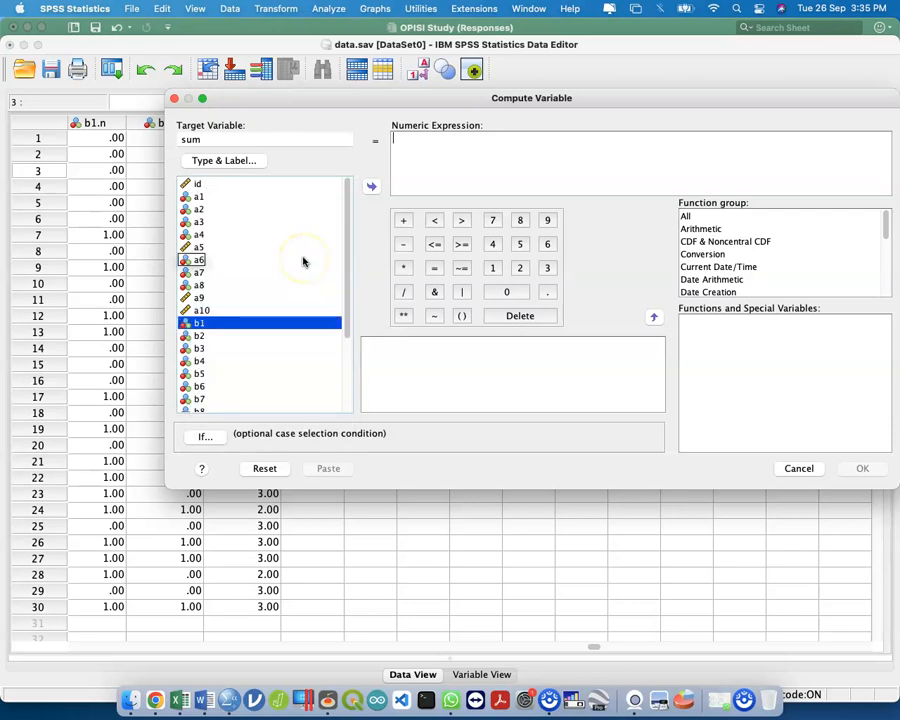
Try a sum() expression with b1, b2, b3 and b4 as comma-separated arguments, and clear it.
left_click(474, 150)
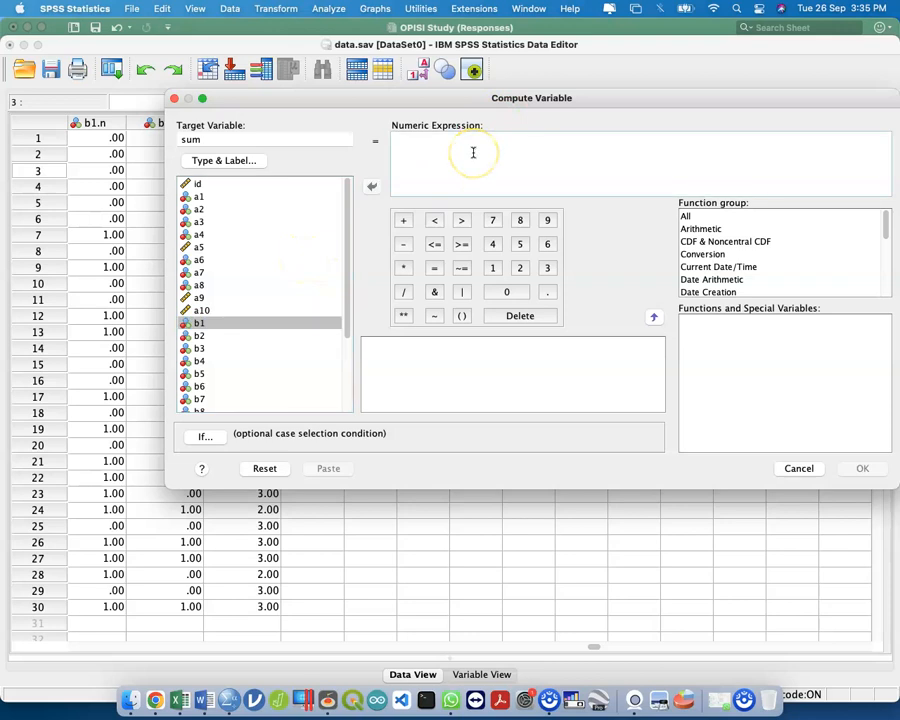
type("sum()")
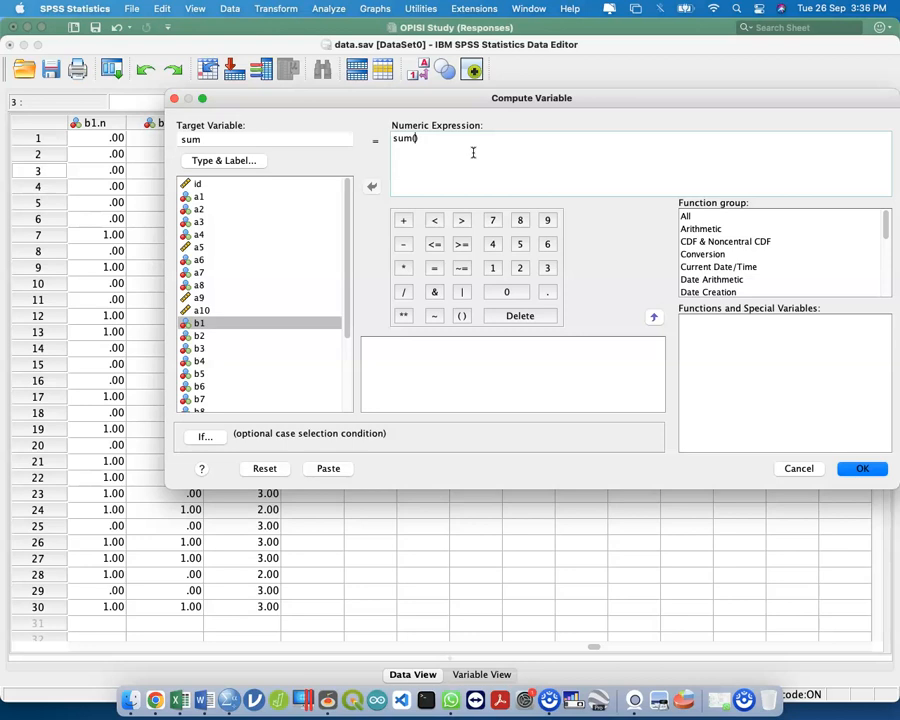
left_click(257, 323)
double_click(255, 323)
type(",")
double_click(238, 336)
type(",")
double_click(218, 348)
type(",")
double_click(221, 361)
type(",")
key("super+a")
key("BackSpace")
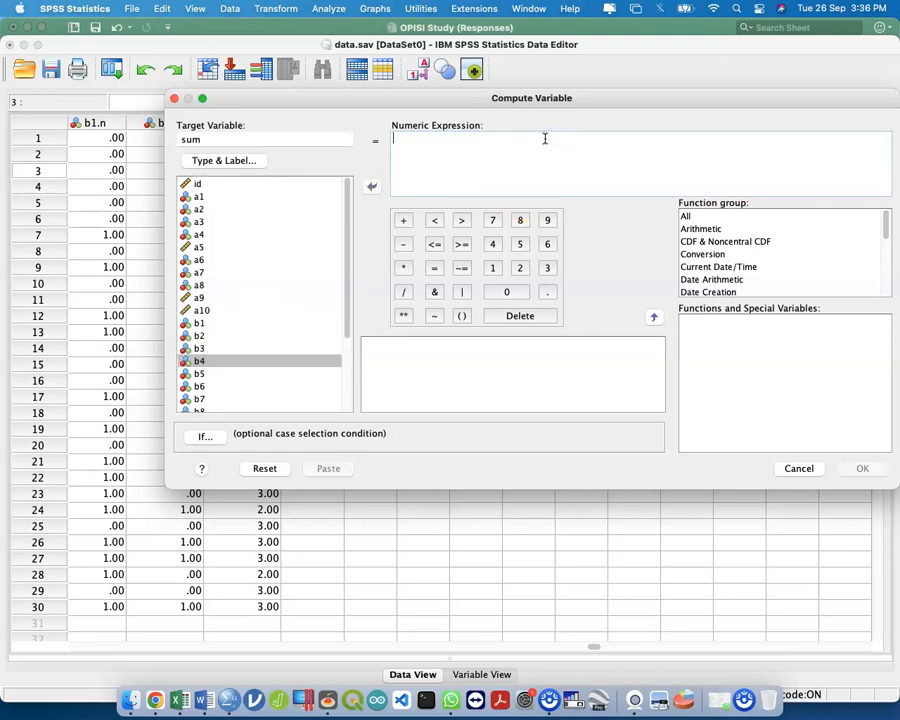
Build the numeric expression b1 + b2 + b3 from the source variables.
double_click(238, 323)
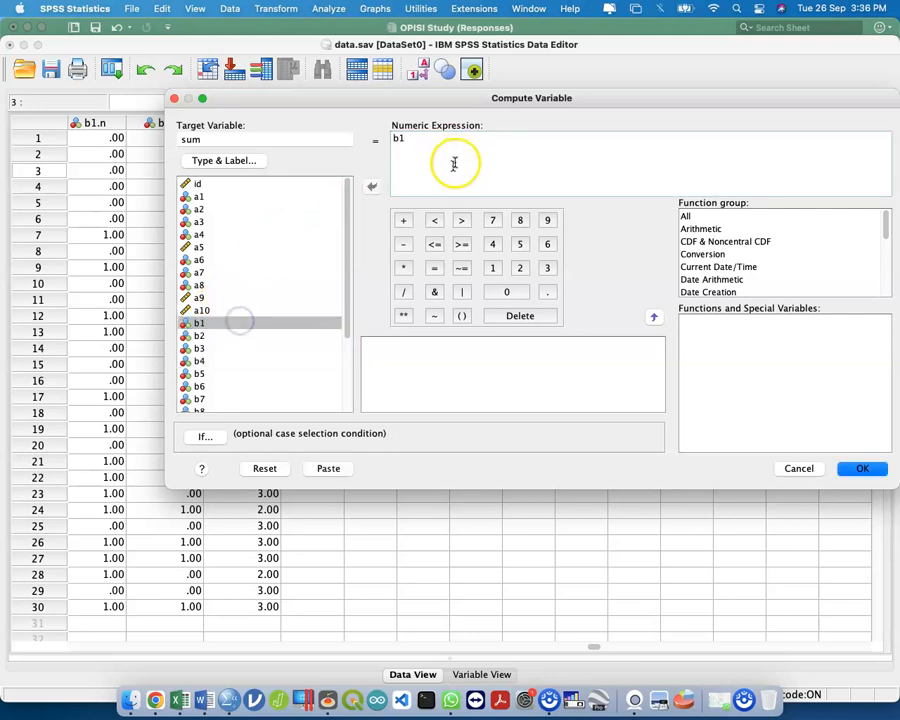
left_click(404, 220)
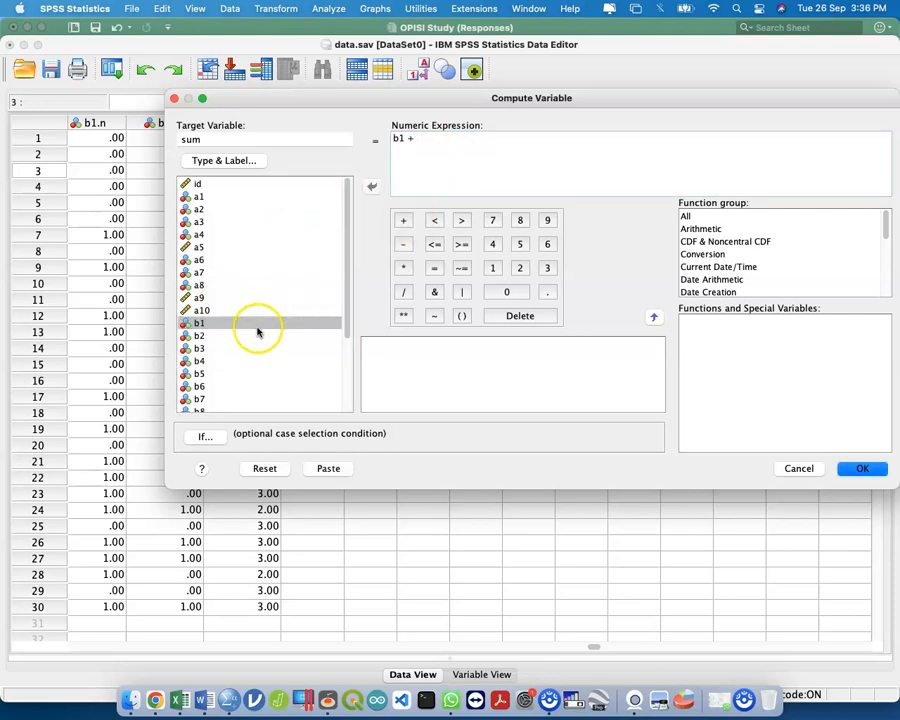
double_click(261, 335)
left_click(404, 220)
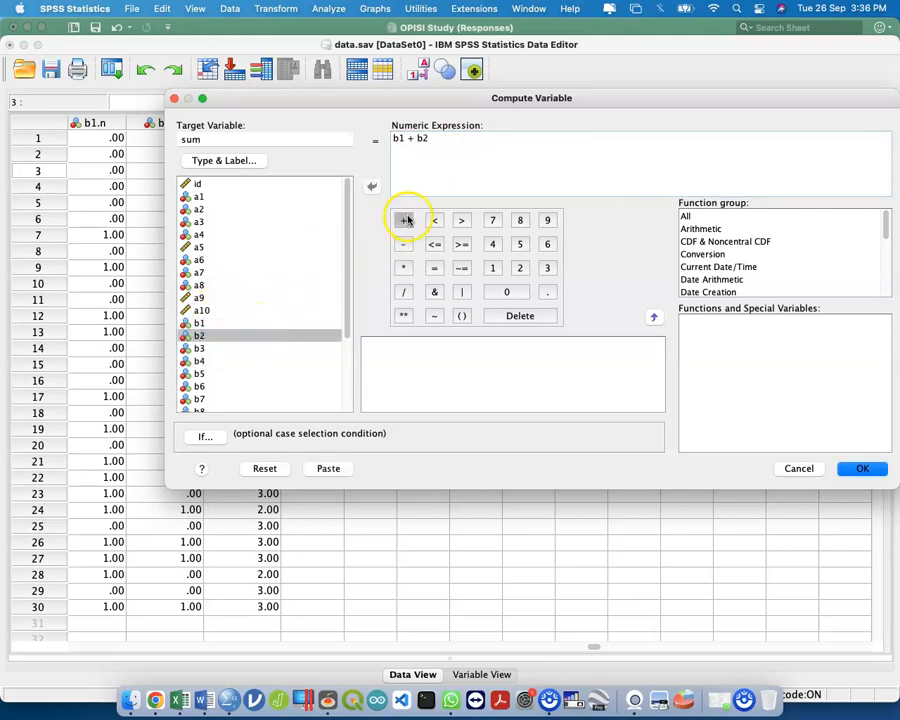
double_click(274, 347)
Replace the numeric expression with b1 + b2 and paste the command into the syntax file.
left_click(492, 173)
key("super+a")
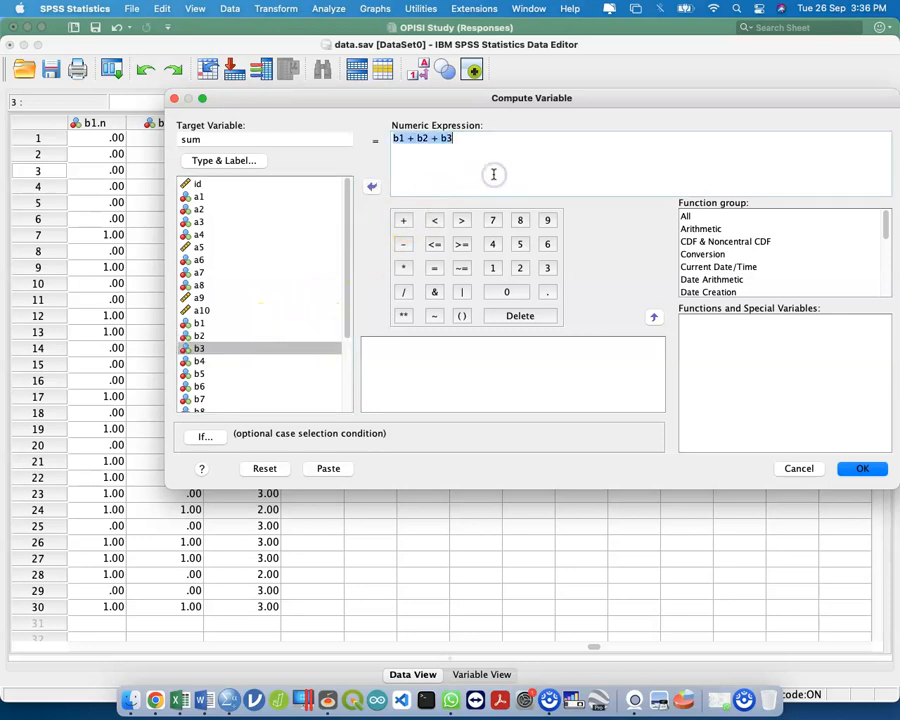
type("b1")
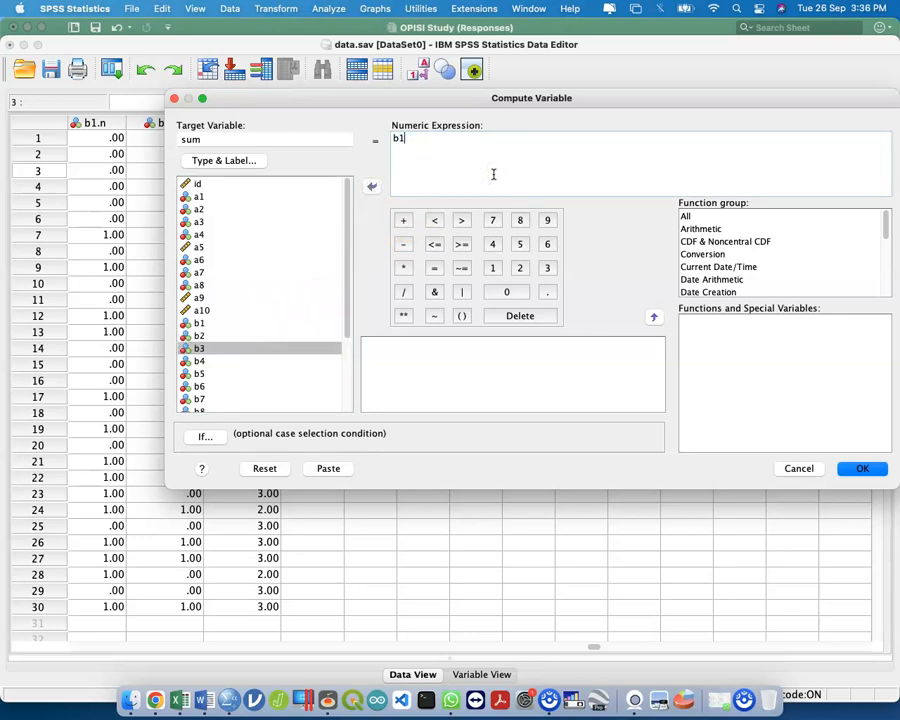
type(" + b2")
left_click(328, 469)
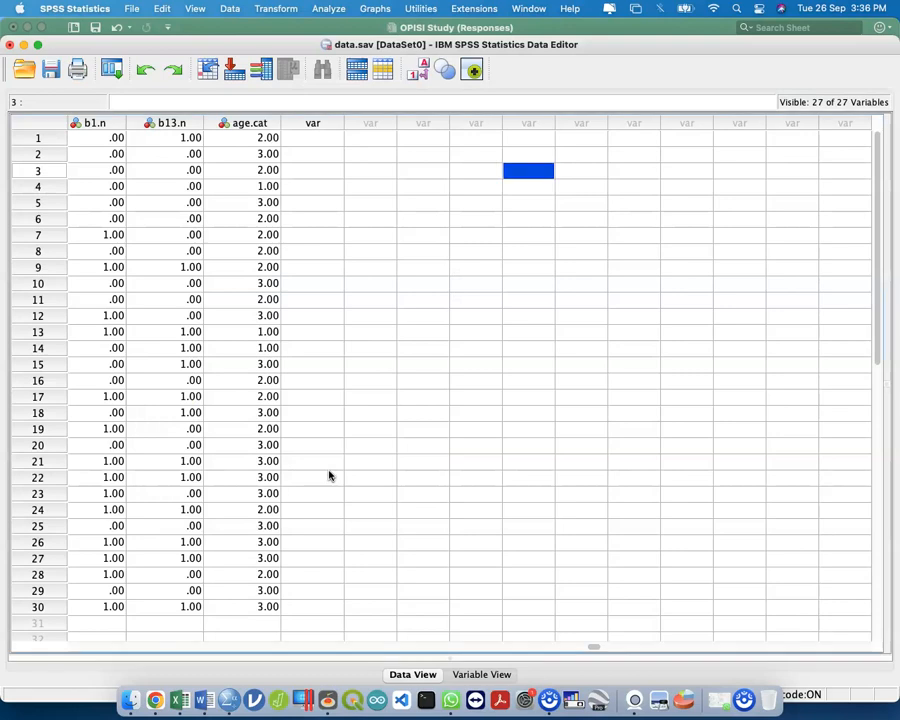
Extend the COMPUTE sum command in SyntaxADNR.sps with + b3 + b4 + b5.
key("ctrl+Up")
left_click(565, 190)
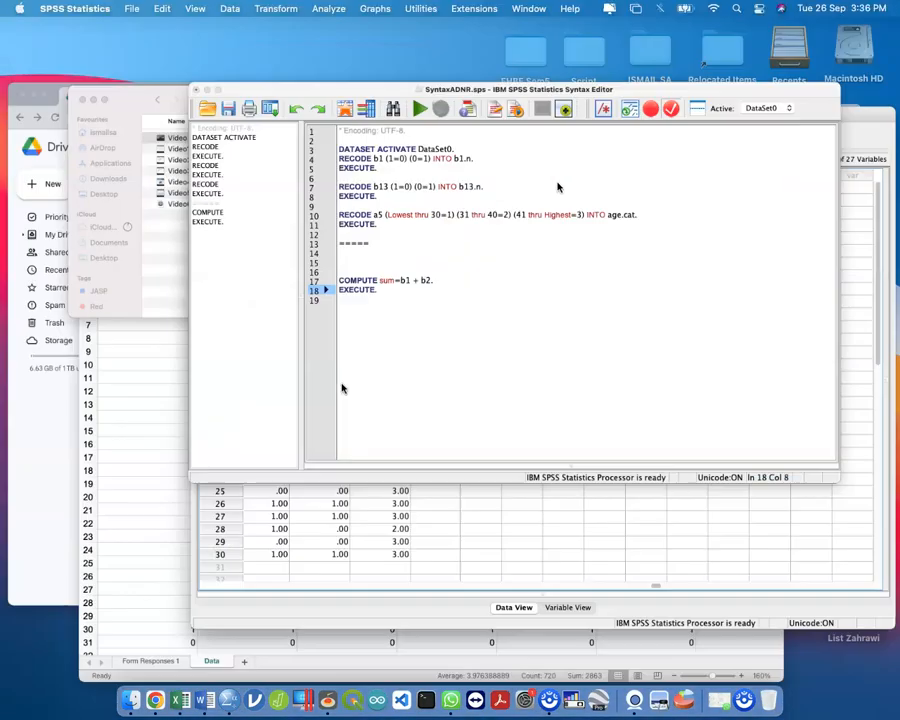
left_click(388, 342)
key("BackSpace")
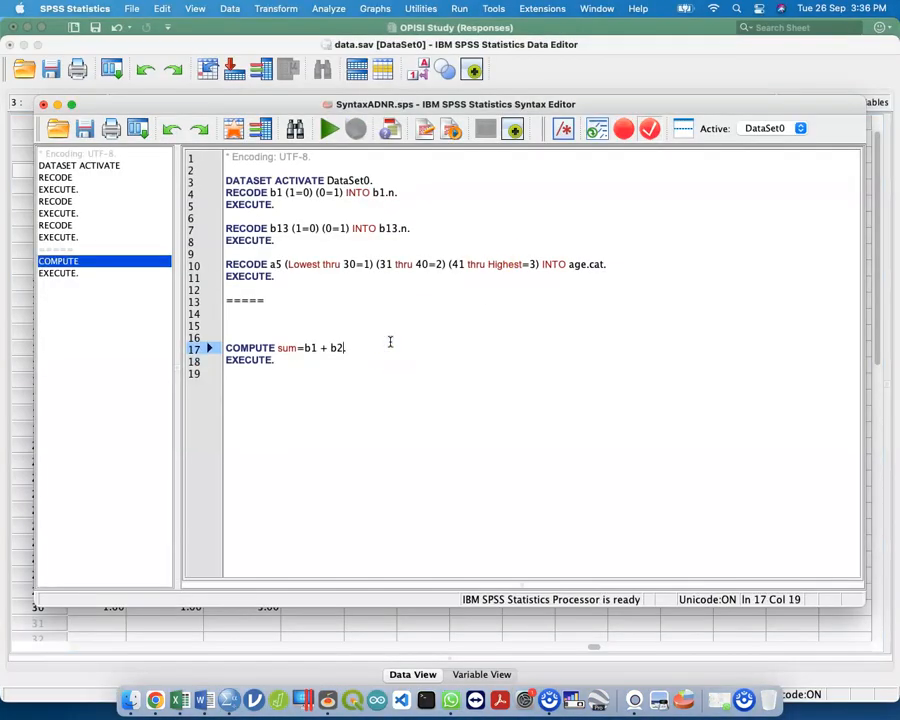
type("+ b3 + b4")
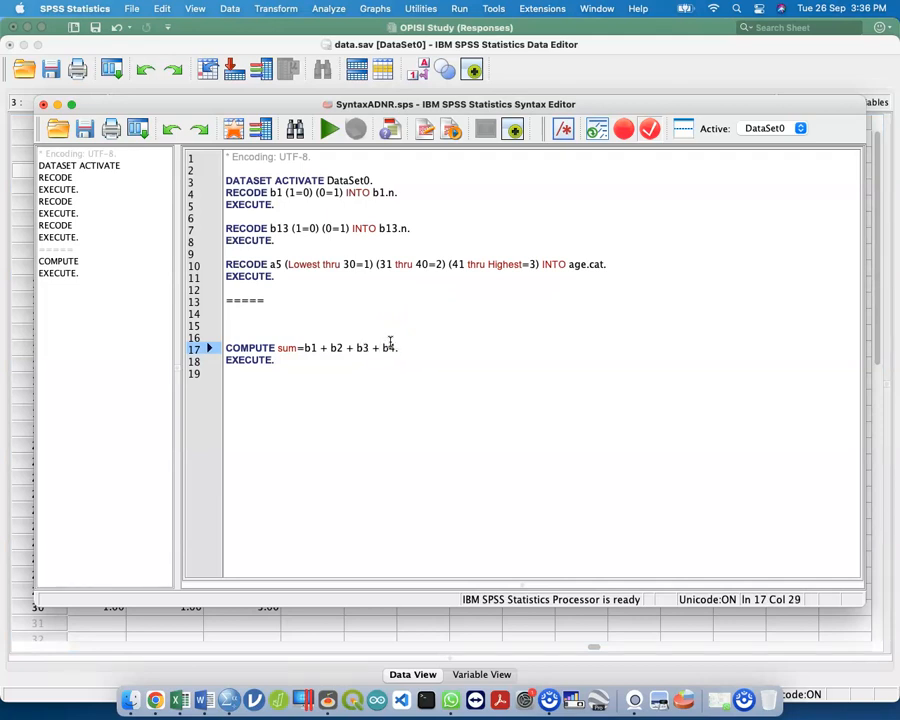
type(" + b5 =b")
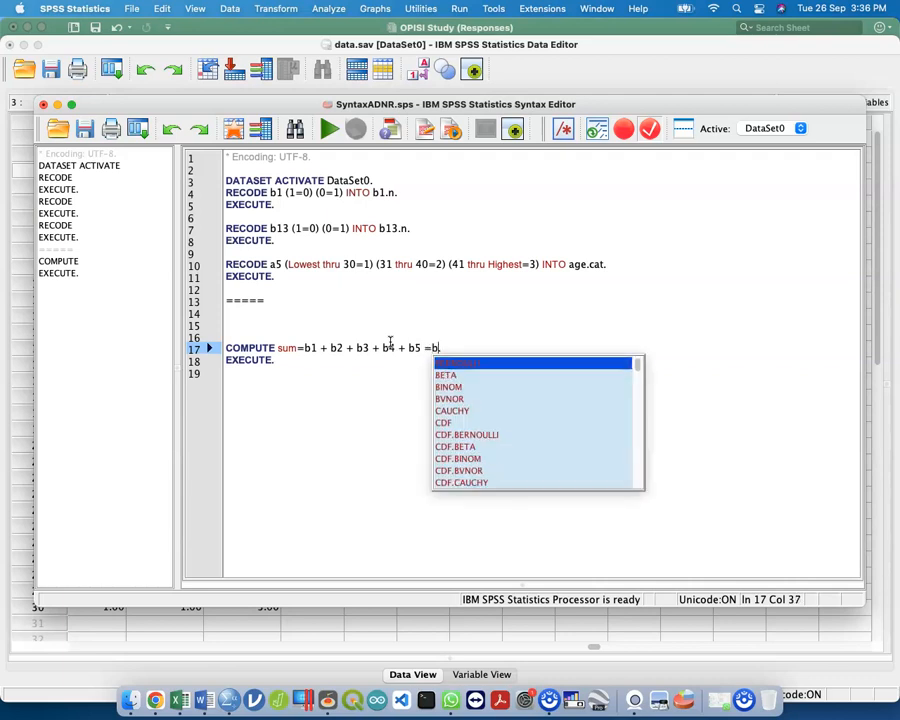
type("6")
key("BackSpace")
key("BackSpace")
Delete the COMPUTE sum command and its EXECUTE line from the syntax file.
key("super+a")
left_click(390, 347)
left_click(389, 336)
left_click(390, 368, "shift")
key("BackSpace")
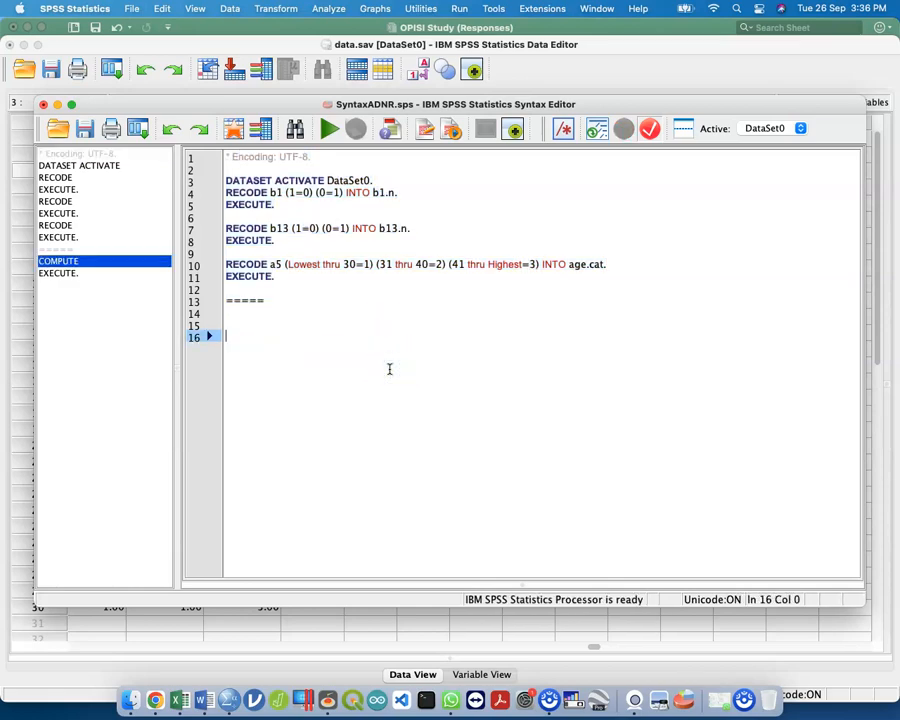
Reset the Compute Variable definition for data.sav and set the target variable to sum with the expression sum().
key("ctrl+Up")
left_click(585, 400)
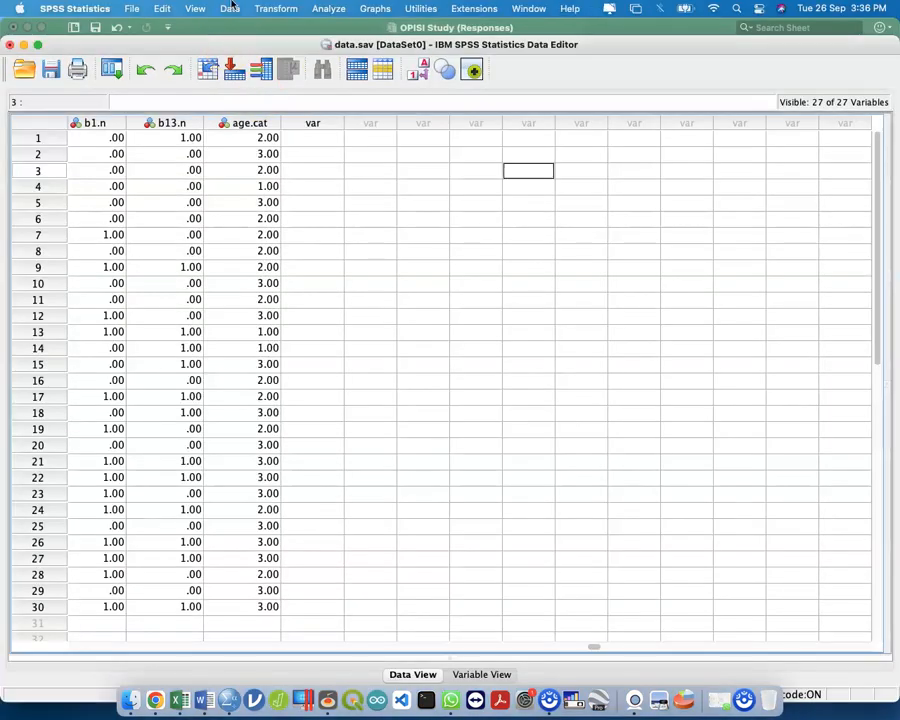
left_click(328, 10)
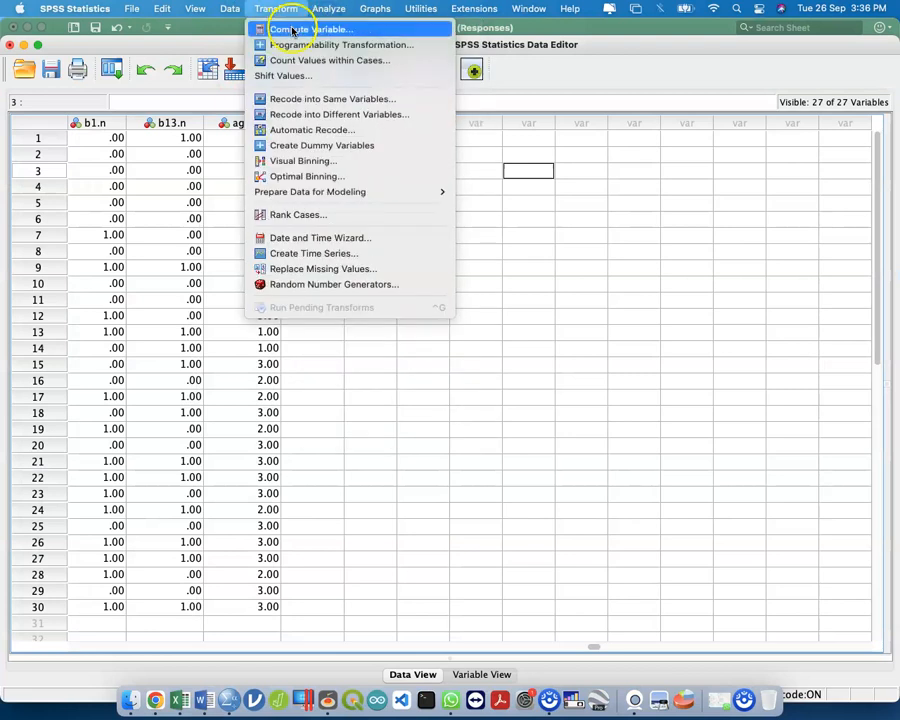
left_click(293, 30)
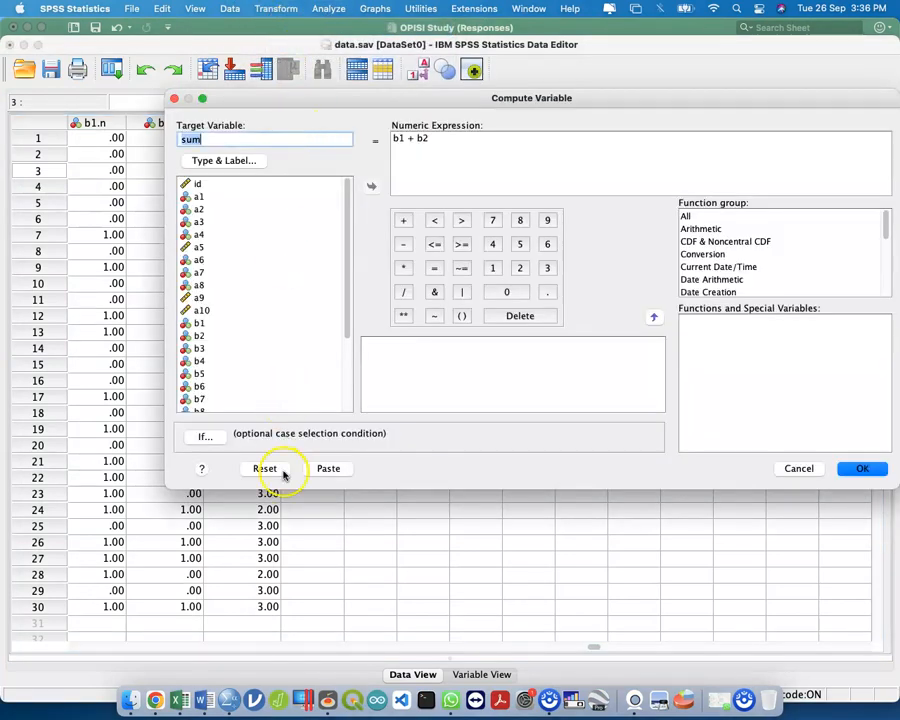
left_click(283, 470)
left_click(300, 137)
type("sum")
key("Tab")
type("sum()")
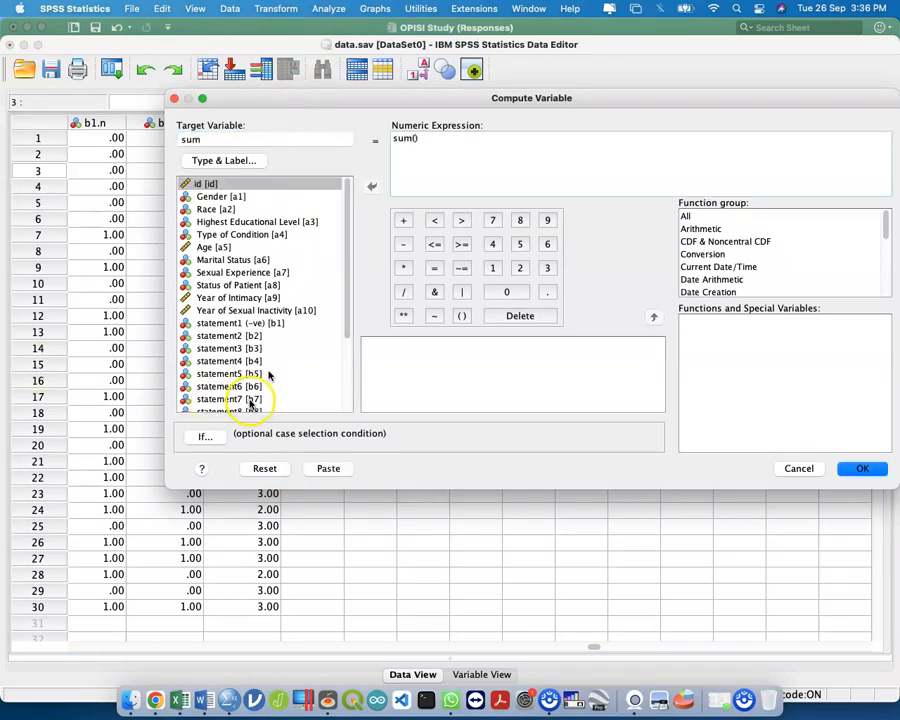
Switch the source variable list to show variable names rather than labels.
left_click(280, 300)
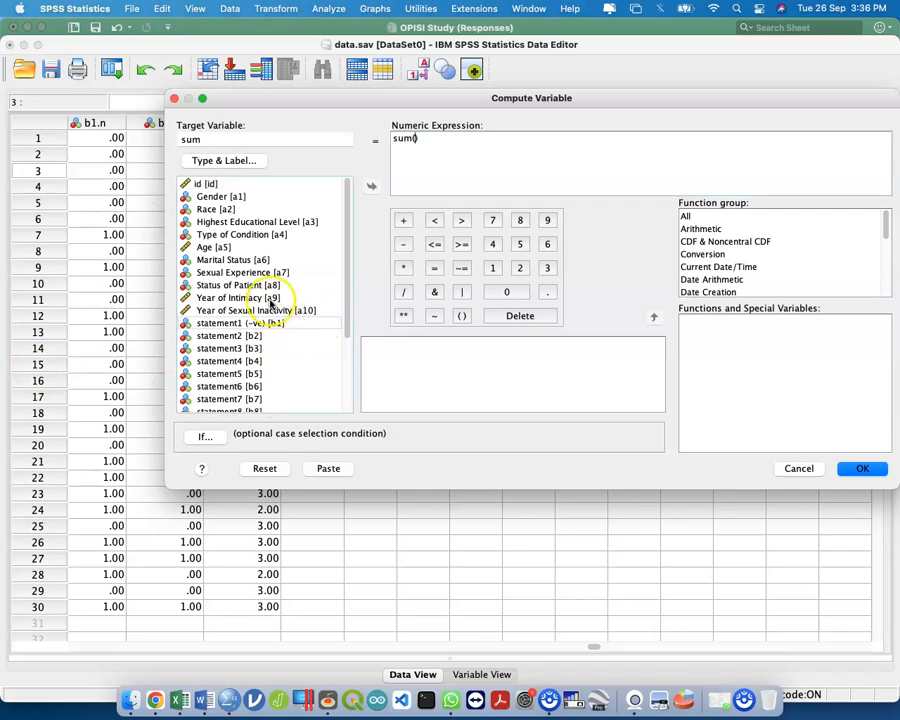
left_click(243, 288)
right_click(243, 288)
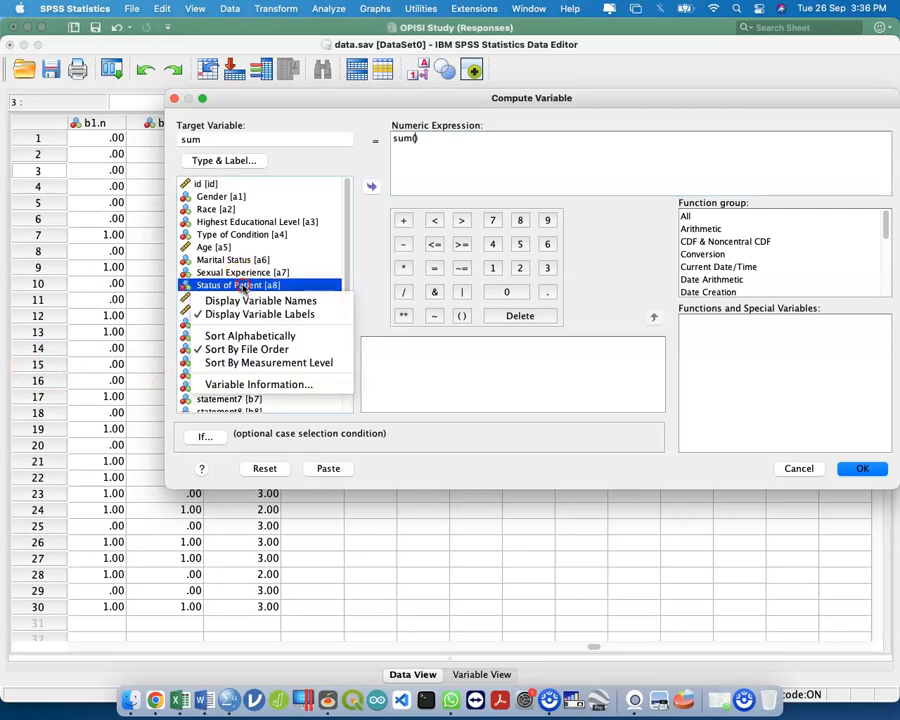
left_click(262, 301)
Insert the variables b1.n, b2 and b3, separated by commas, into the sum() expression.
scroll(229, 370, "down", 4)
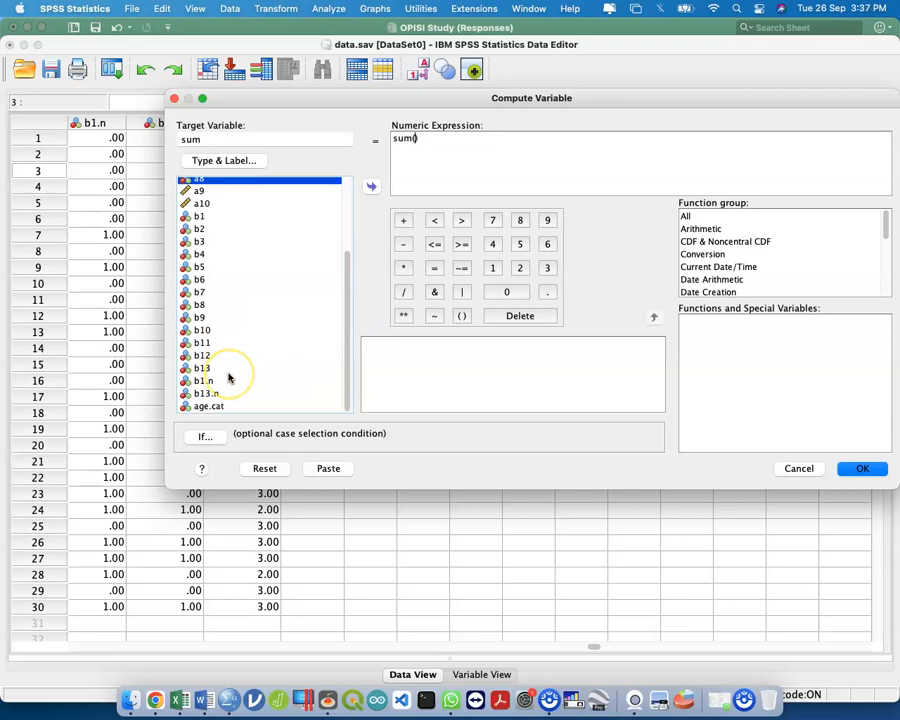
double_click(198, 381)
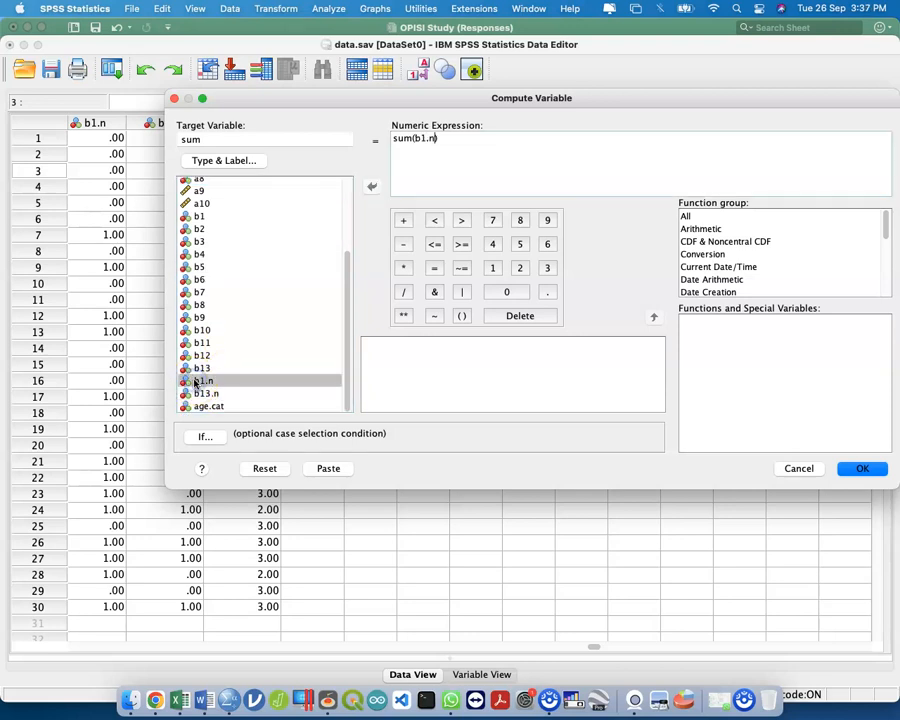
type(",")
scroll(224, 342, "up", 5)
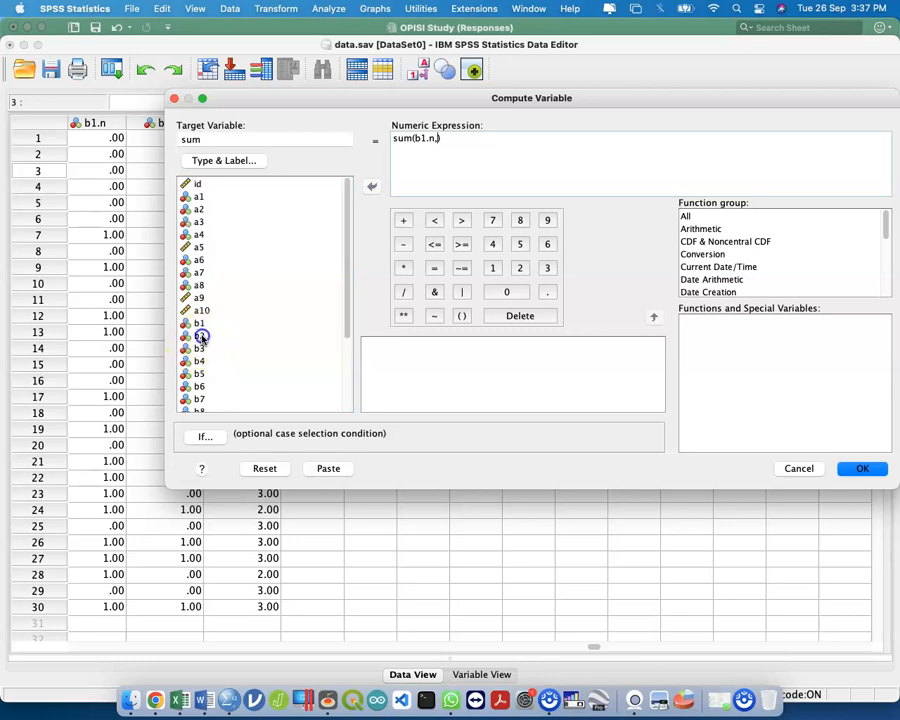
left_click(199, 337)
double_click(195, 338)
type(",b3,")
double_click(197, 348)
type(",b3,b4,")
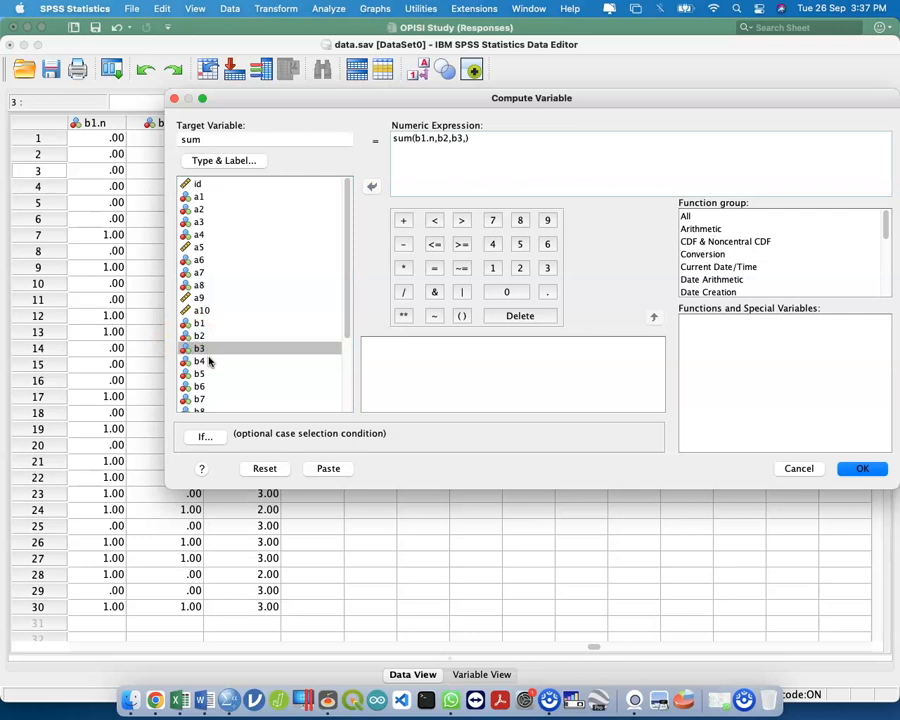
Extend the sum() arguments with b4, b5, b6 and b7, separated by commas.
double_click(199, 360)
type(",b5,")
double_click(202, 373)
type(",b5,")
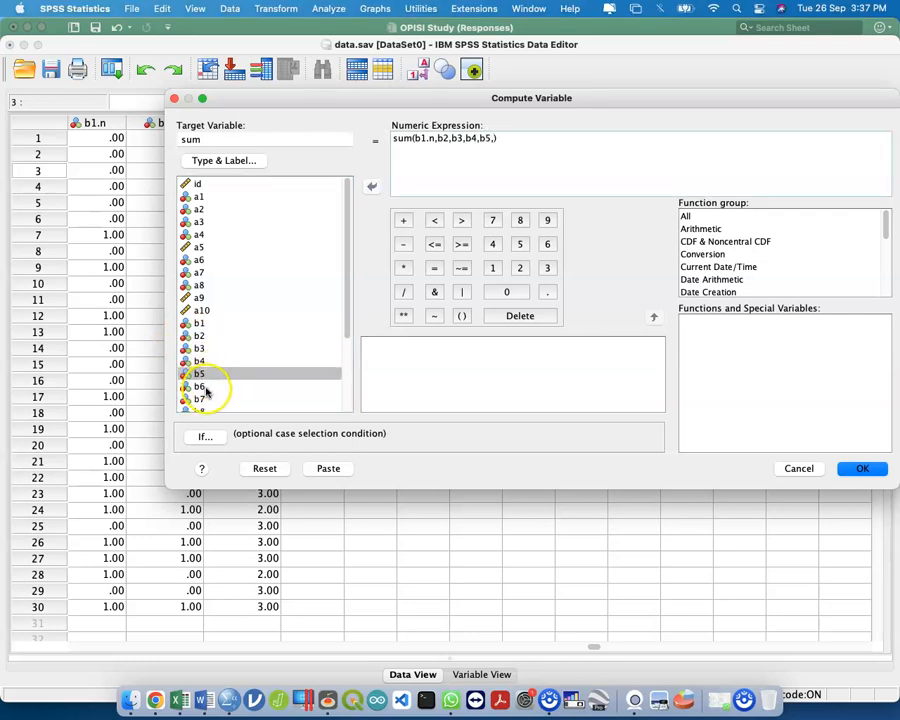
double_click(201, 386)
type(",")
double_click(203, 399)
type(",")
Complete the sum() arguments with b8, b9, b10, b11, b12 and the recoded b13.n.
scroll(206, 401, "down", 3)
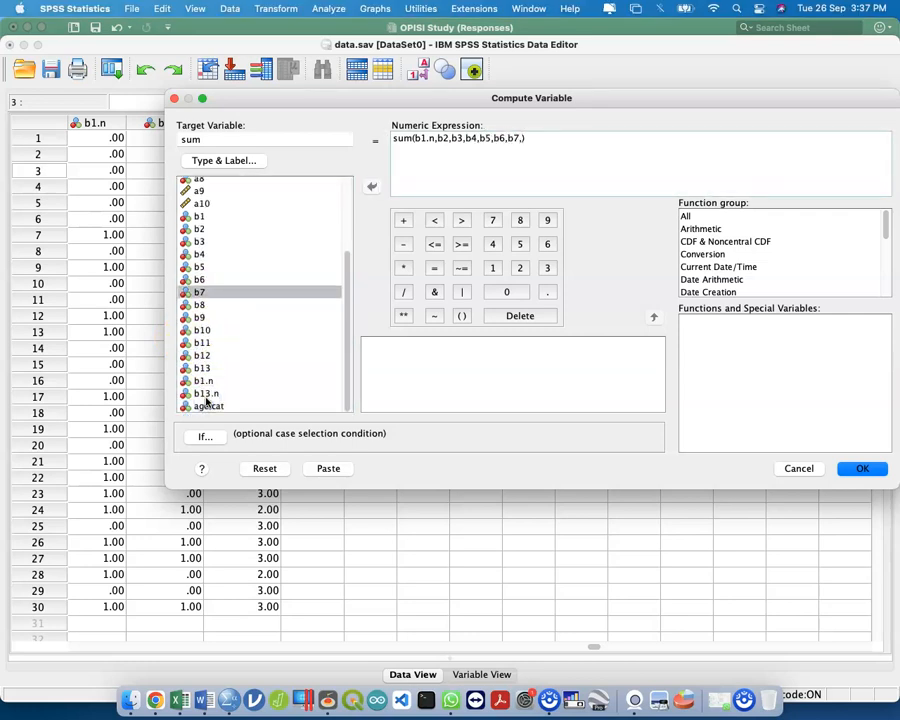
double_click(213, 305)
type(",")
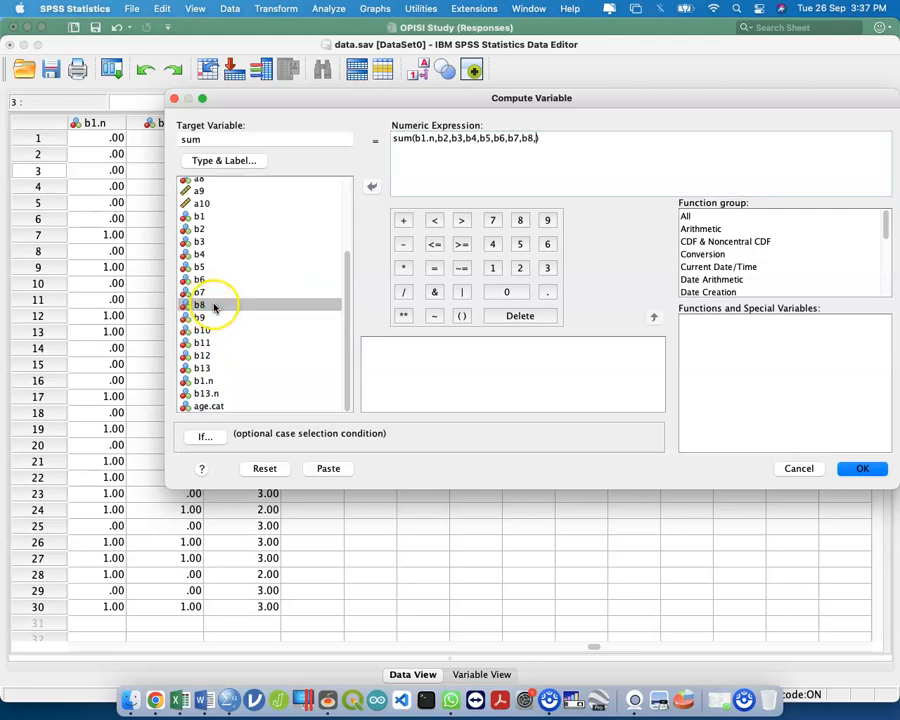
double_click(218, 317)
type(",")
double_click(213, 331)
type(",b10,")
double_click(215, 343)
type(",b10,b11,")
double_click(213, 355)
type(",b10,b11,b12,")
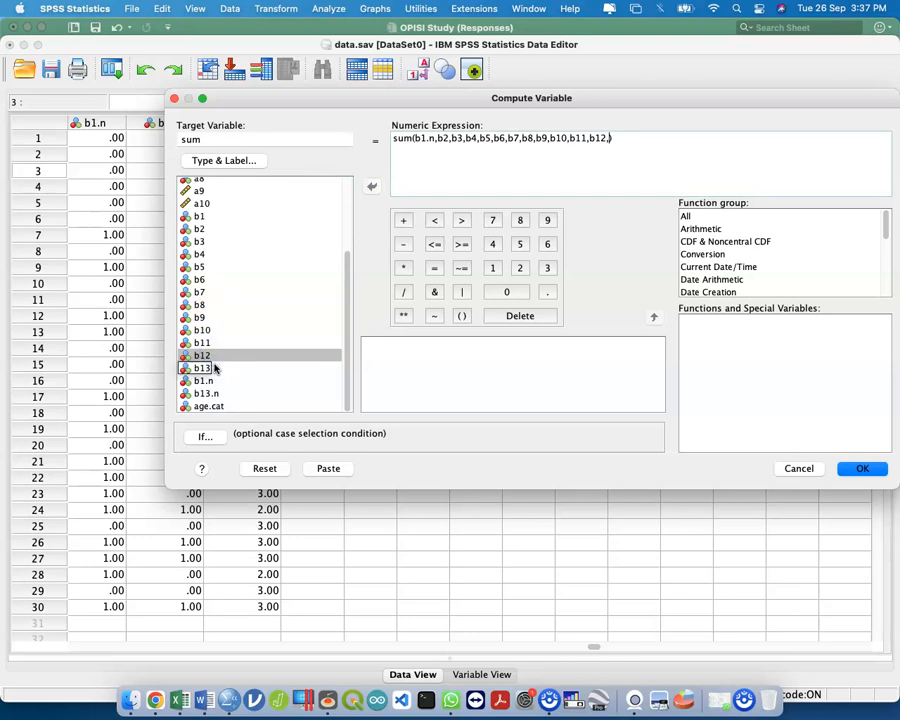
double_click(203, 394)
Paste the COMPUTE sum command into SyntaxADNR.sps and remove the extra blank lines above it.
left_click(325, 470)
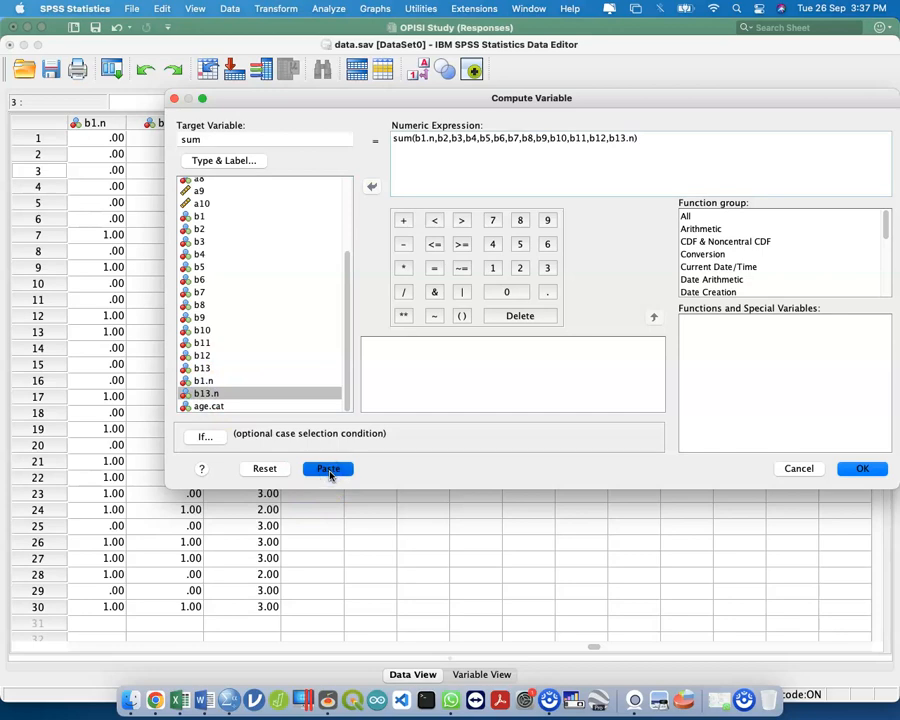
key("ctrl+Up")
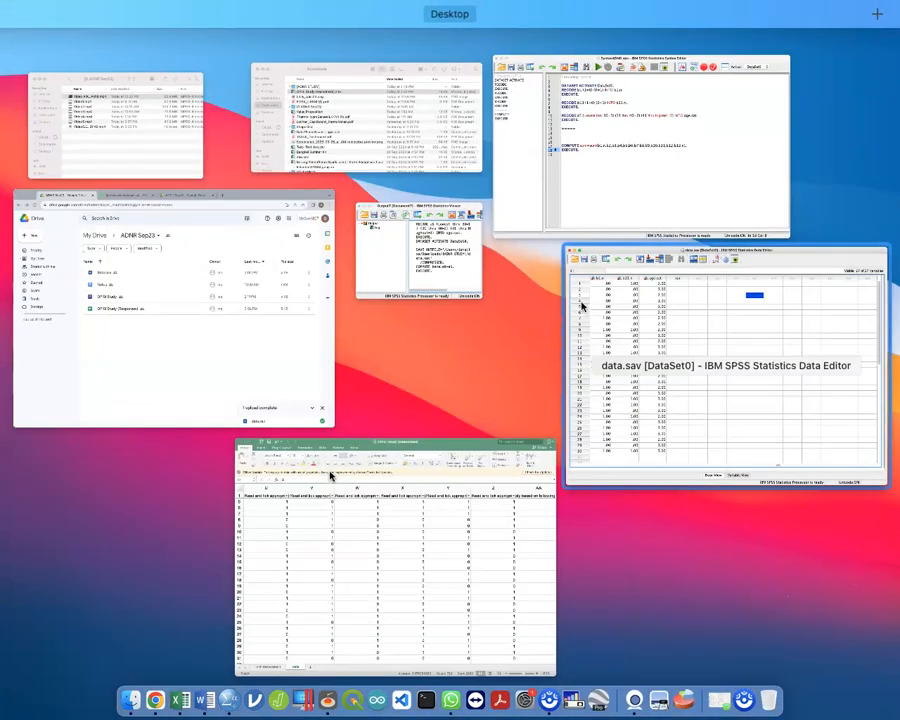
left_click(632, 222)
left_click(388, 315)
key("BackSpace")
key("BackSpace")
left_click(388, 316)
key("BackSpace")
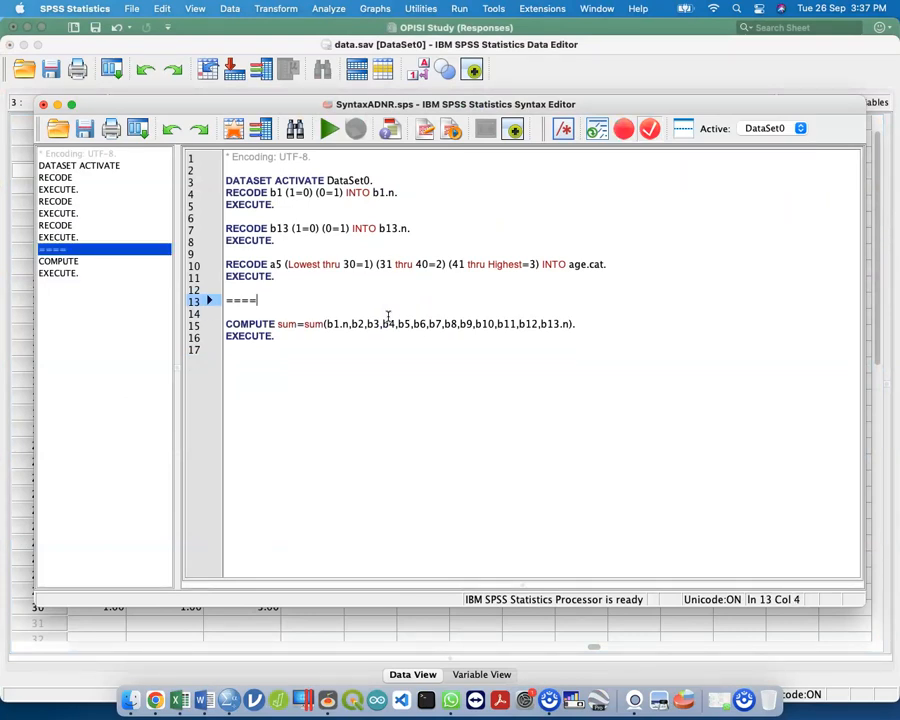
Run only the COMPUTE sum command with its EXECUTE line and show the sum column in data.sav.
left_click(388, 316)
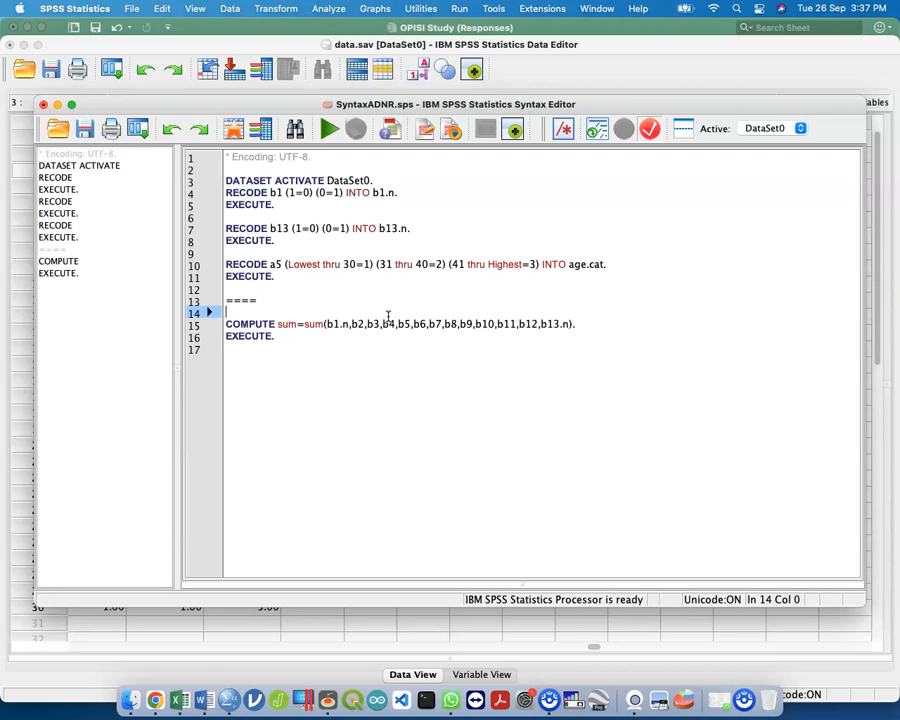
key("Down")
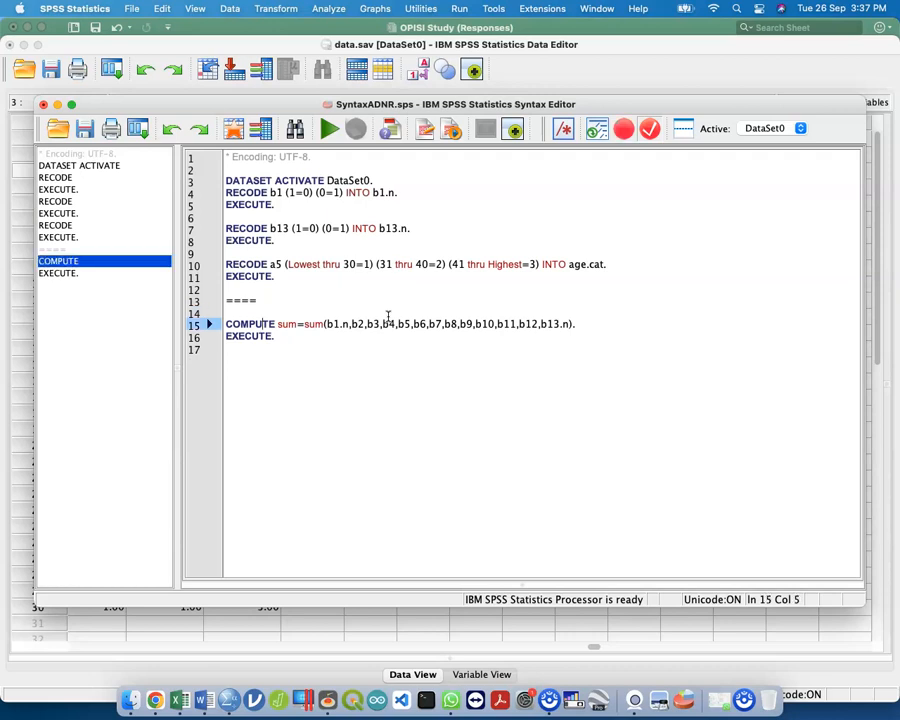
key("Up")
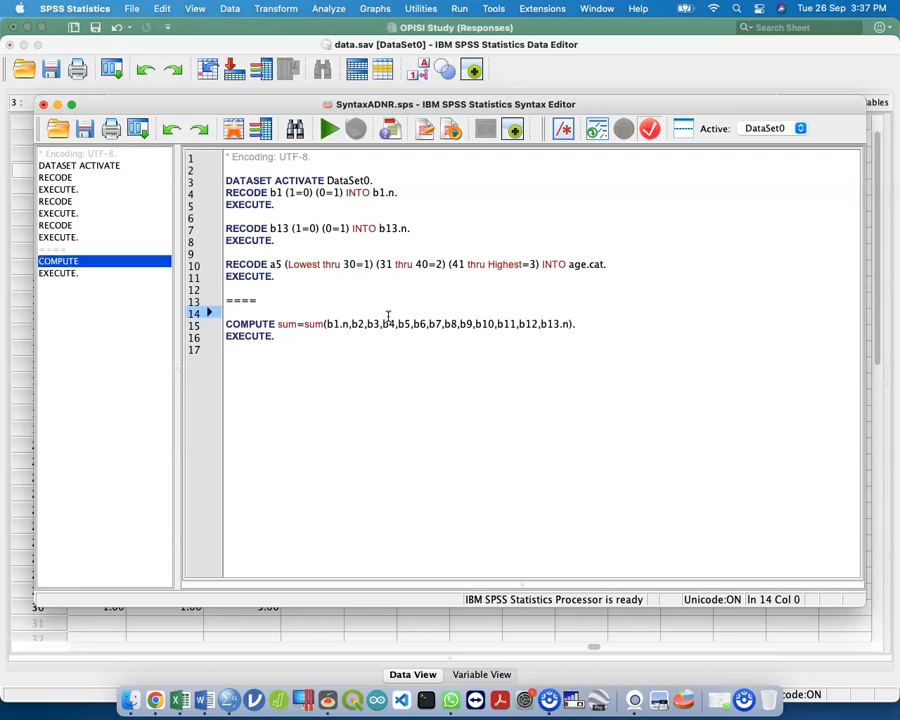
key("shift+Down")
key("shift+Down")
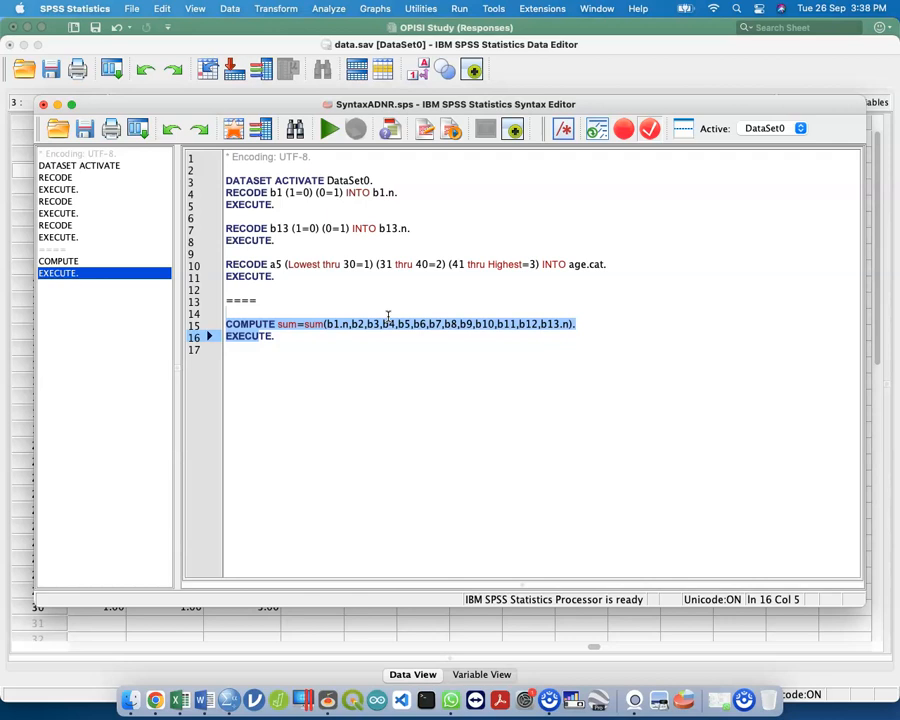
key("Up")
key("Up")
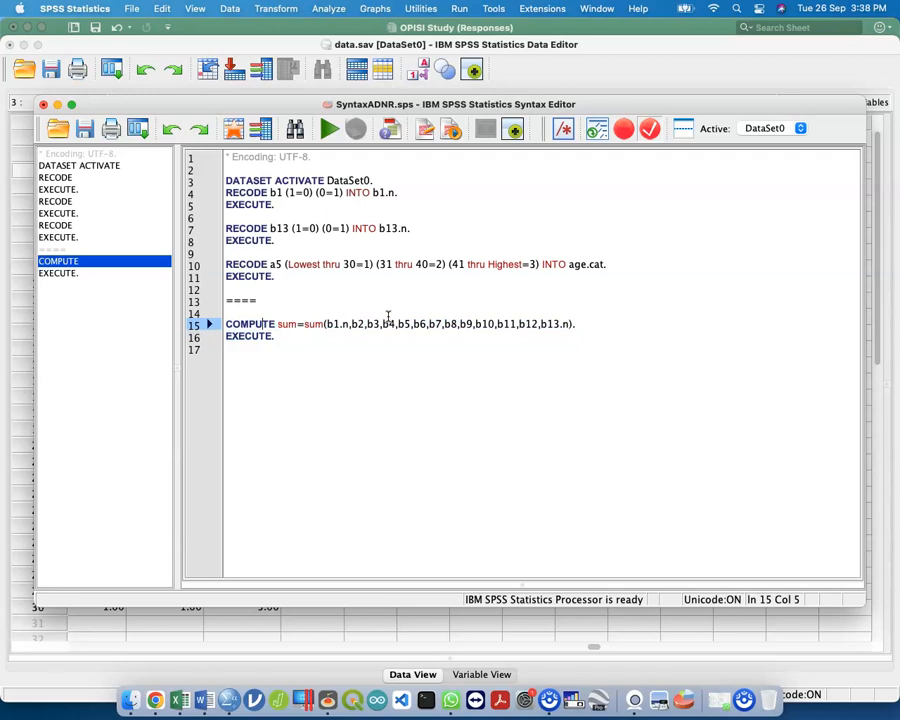
key("Down")
key("shift+Down")
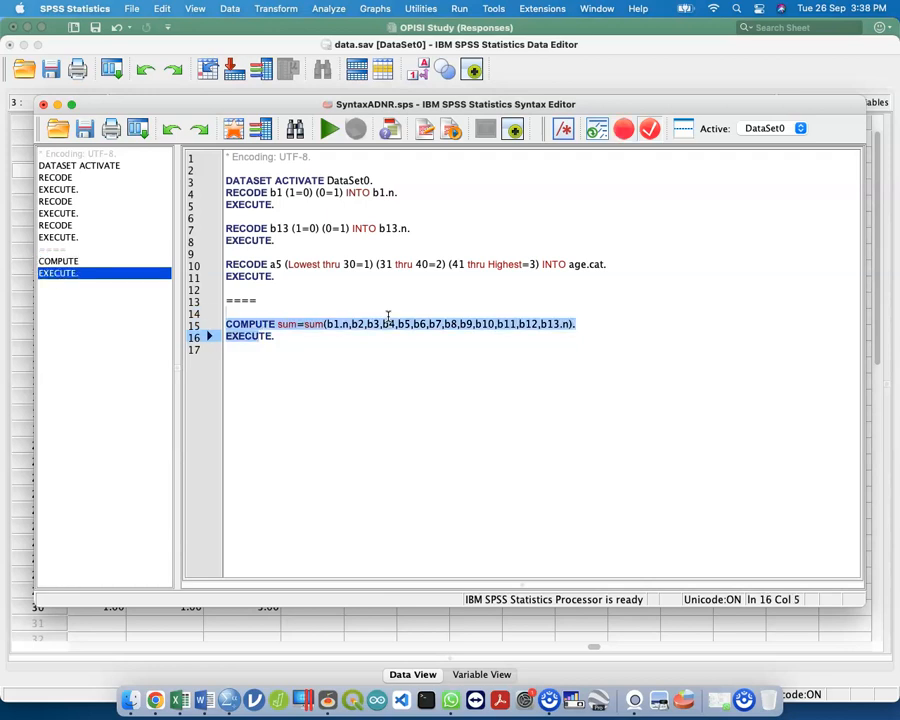
key("shift+Down")
key("super+r")
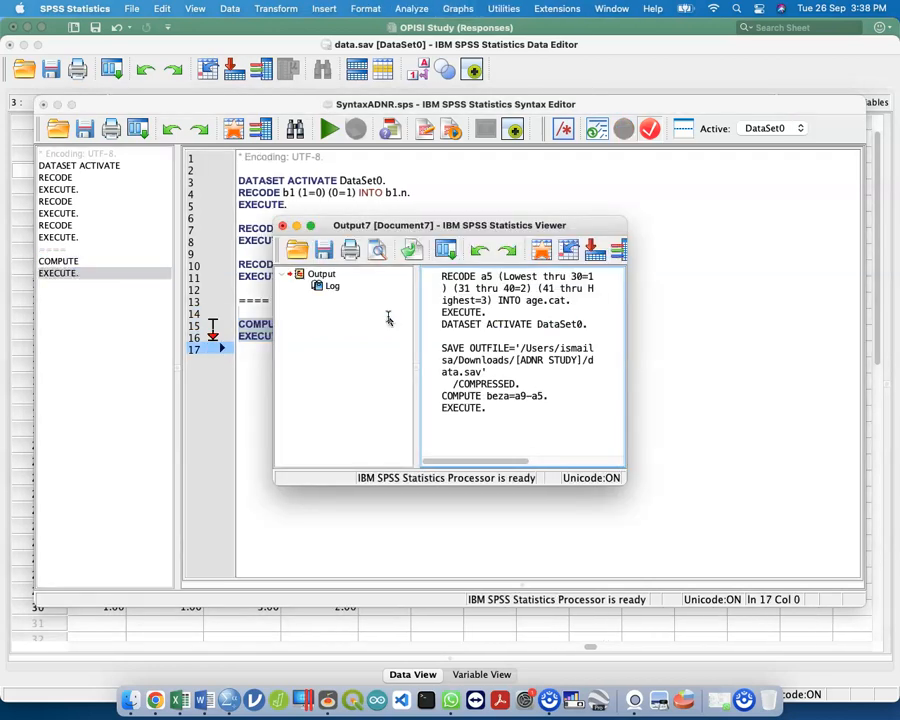
key("ctrl+Up")
left_click(662, 372)
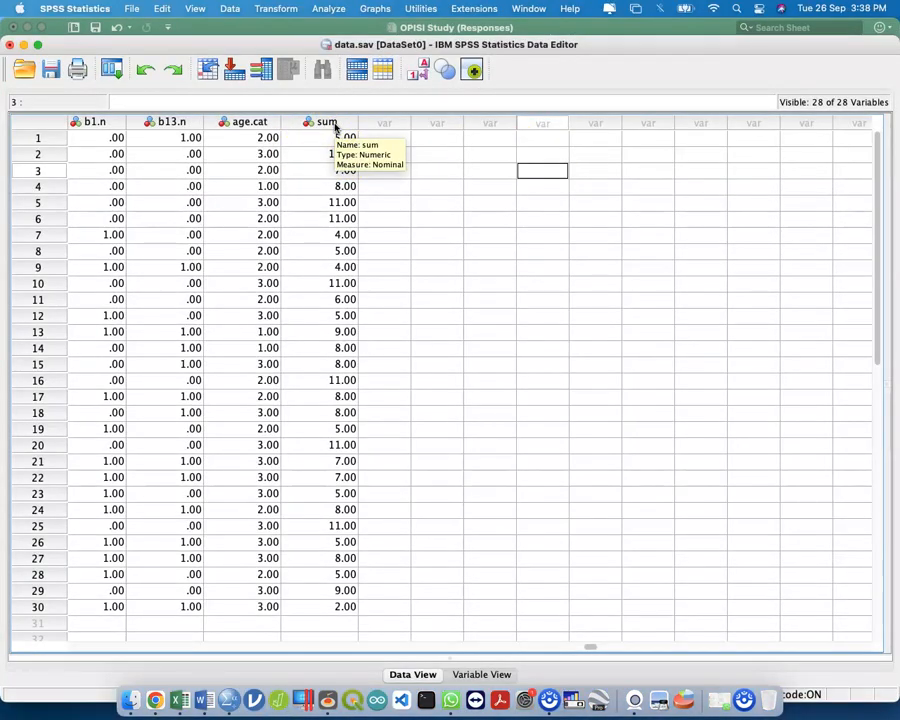
Change the COMPUTE sum command's function to mean, rerun it and show the recalculated column in data.sav.
key("ctrl+Up")
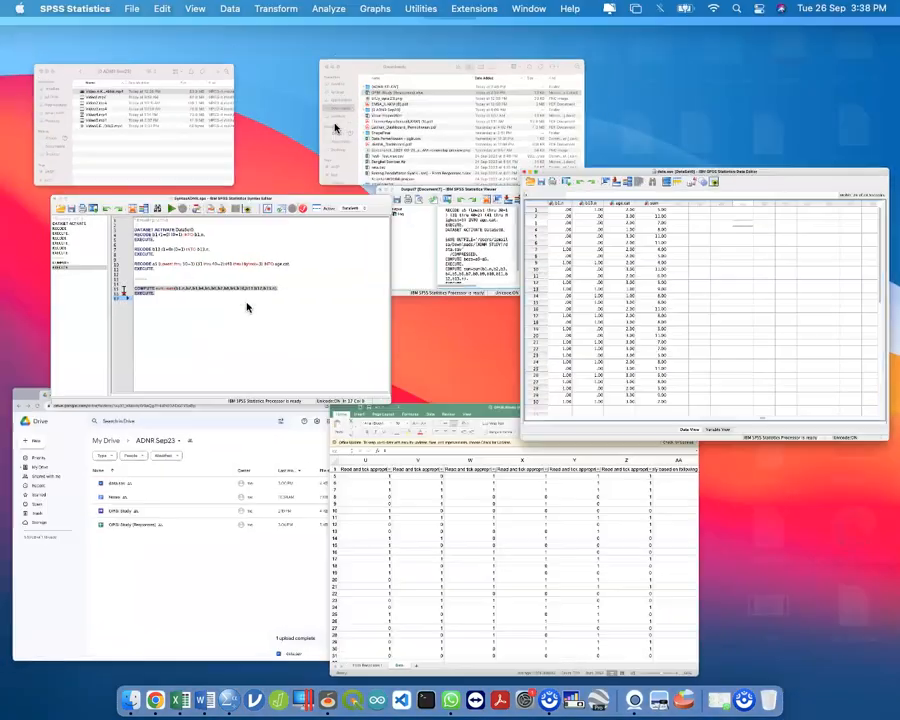
left_click(247, 307)
left_click(328, 324)
double_click(330, 324)
double_click(313, 323)
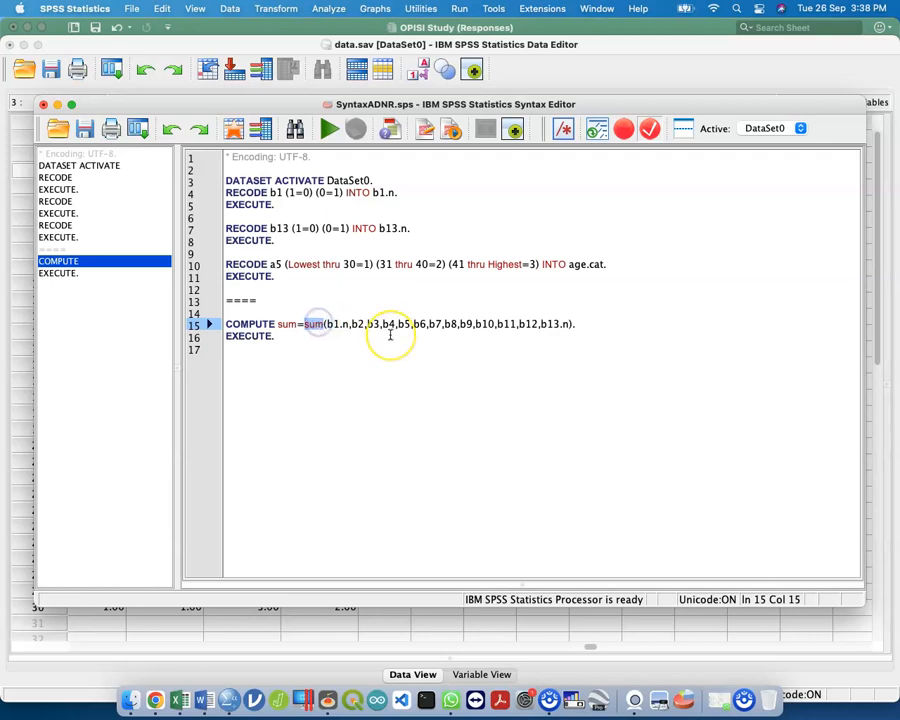
type("mean")
left_click_drag(305, 345, 215, 321)
key("super+r")
key("ctrl+Up")
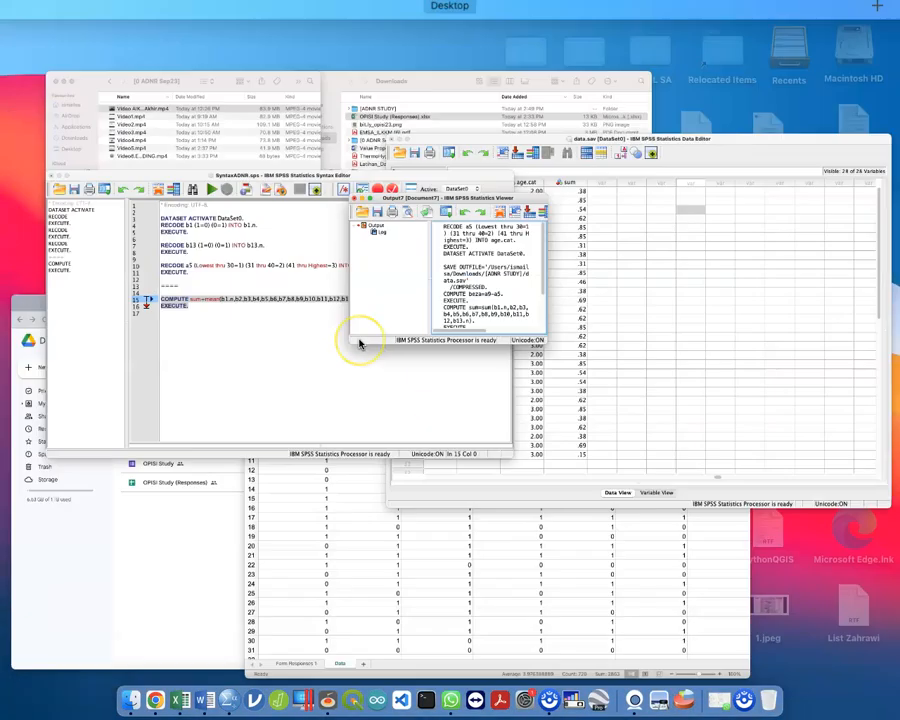
left_click(735, 333)
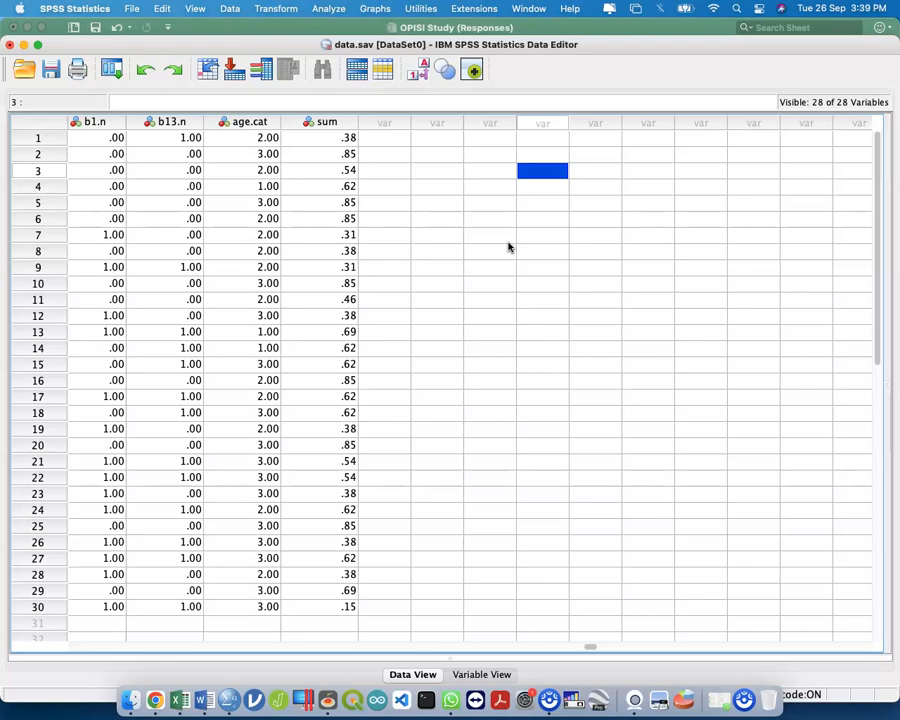
Duplicate the COMPUTE sum=mean command and its EXECUTE line below the original in the syntax file.
key("ctrl+Up")
left_click(351, 345)
left_click(300, 322)
left_click_drag(297, 333, 225, 325)
key("super+c")
key("Right")
key("Return")
key("Return")
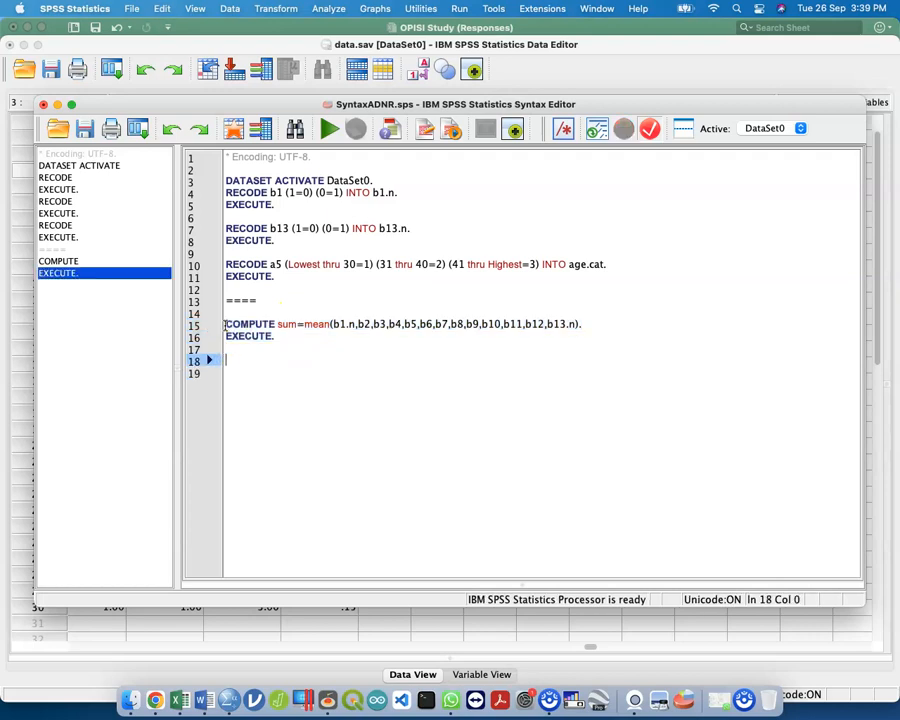
key("super+v")
Rename the target variable of the duplicated COMPUTE command to percent.
key("Up")
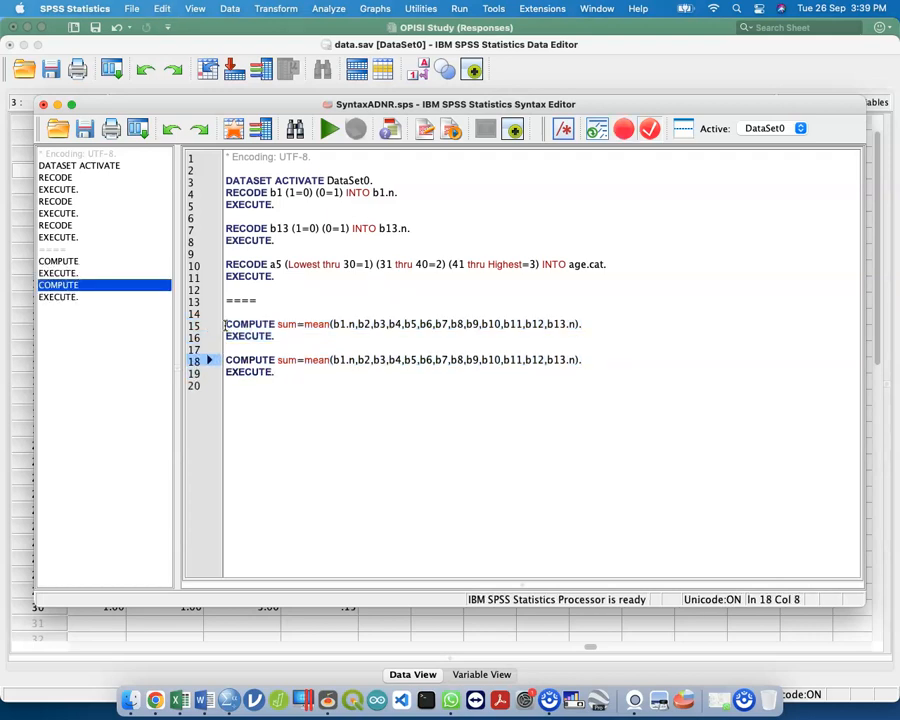
key("shift+Right")
key("shift+Right")
key("shift+Right")
key("shift+Right")
type("percent")
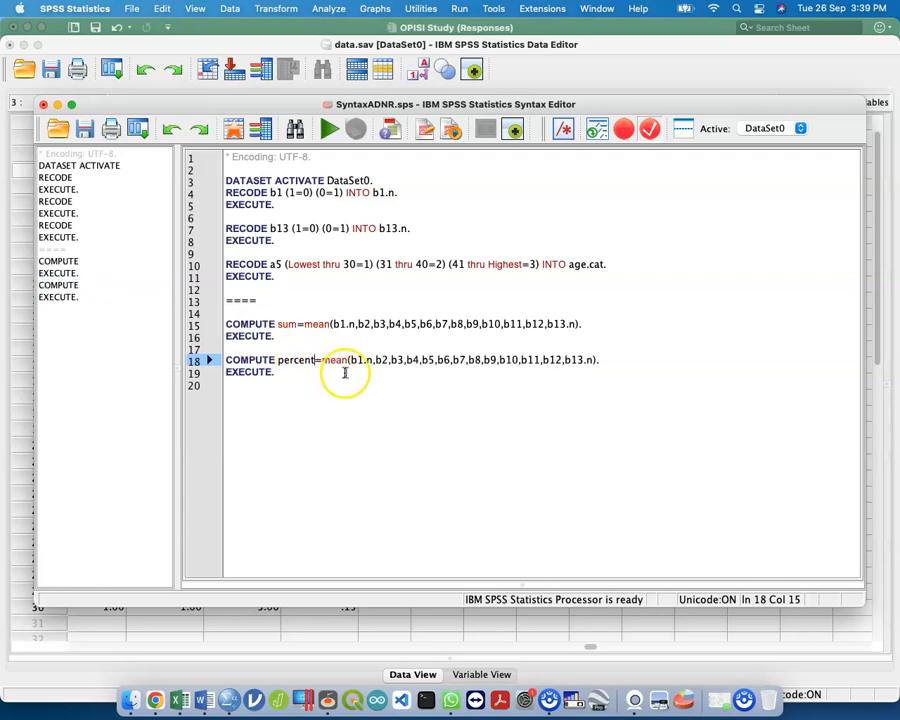
Replace the mean expression in the COMPUTE percent command with sum*100.
left_click_drag(347, 361, 597, 360)
key("BackSpace")
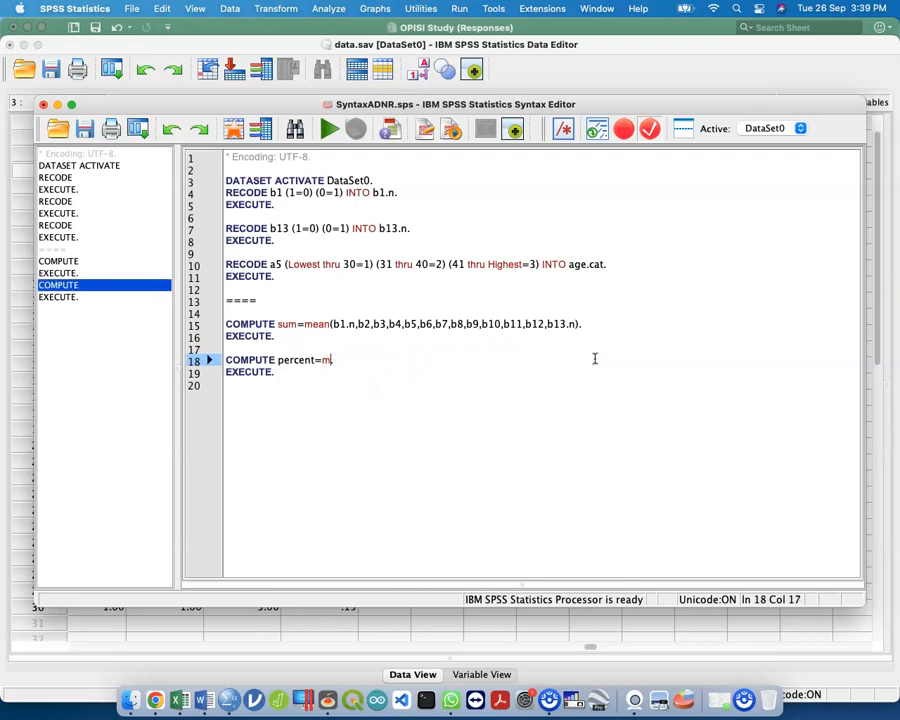
key("BackSpace")
type("sum.")
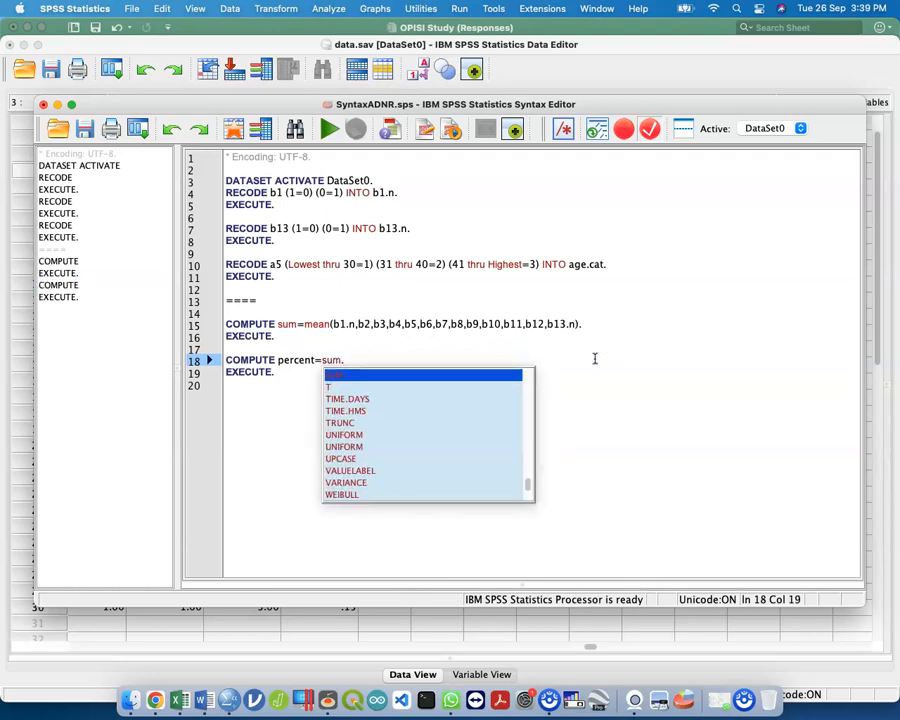
type("*1--")
key("BackSpace")
key("BackSpace")
type("00")
Run the COMPUTE percent command with its EXECUTE line and show the percent column in data.sav.
left_click_drag(274, 372, 226, 357)
key("super+r")
key("ctrl+Up")
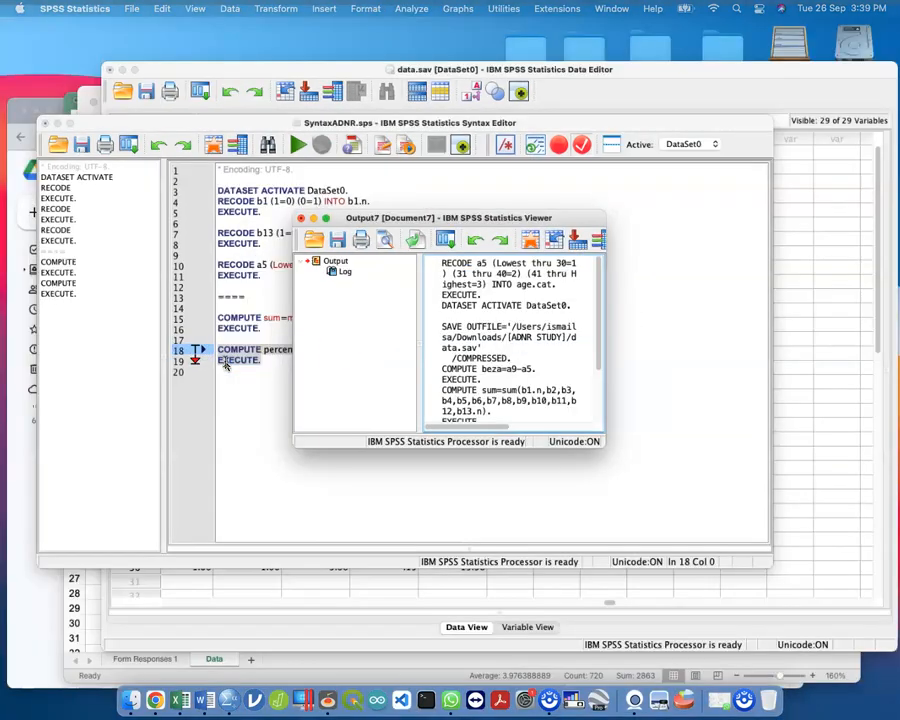
left_click(648, 310)
left_click(545, 168)
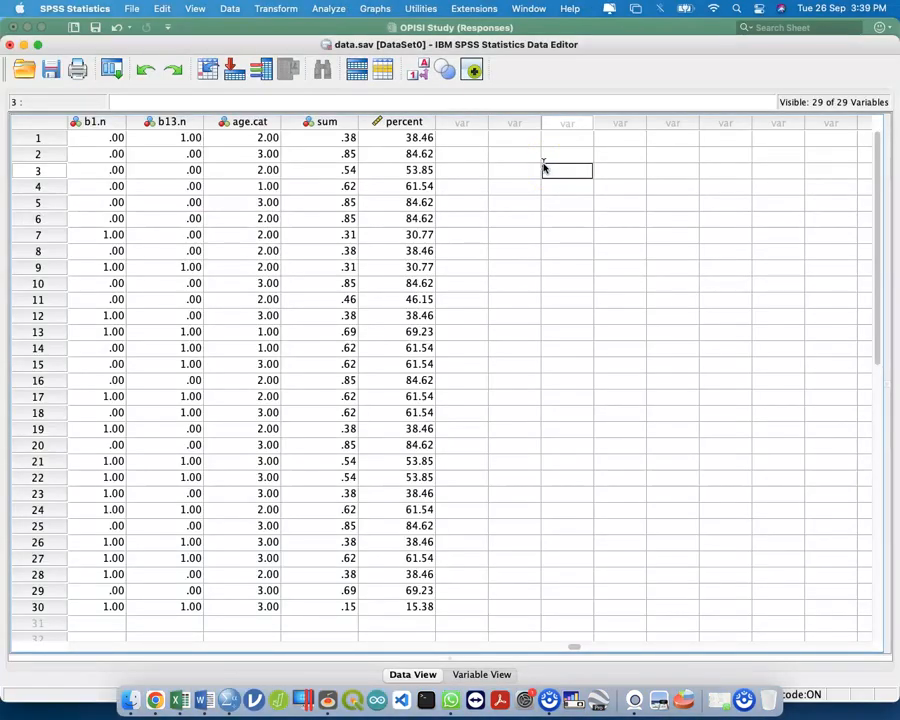
Add a ==== separator line below the COMPUTE percent block in SyntaxADNR.sps.
key("ctrl+Up")
left_click(452, 293)
key("ctrl+Up")
left_click(335, 338)
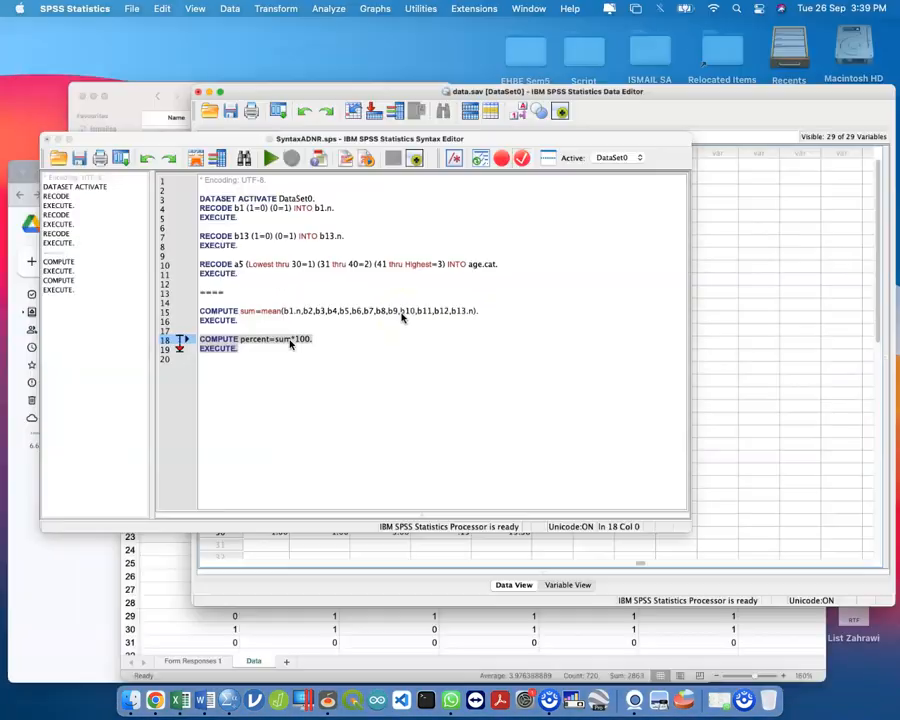
left_click(355, 377)
key("Return")
type("====")
Save the SyntaxADNR.sps syntax file and return to the data.sav data view.
key("ctrl+Up")
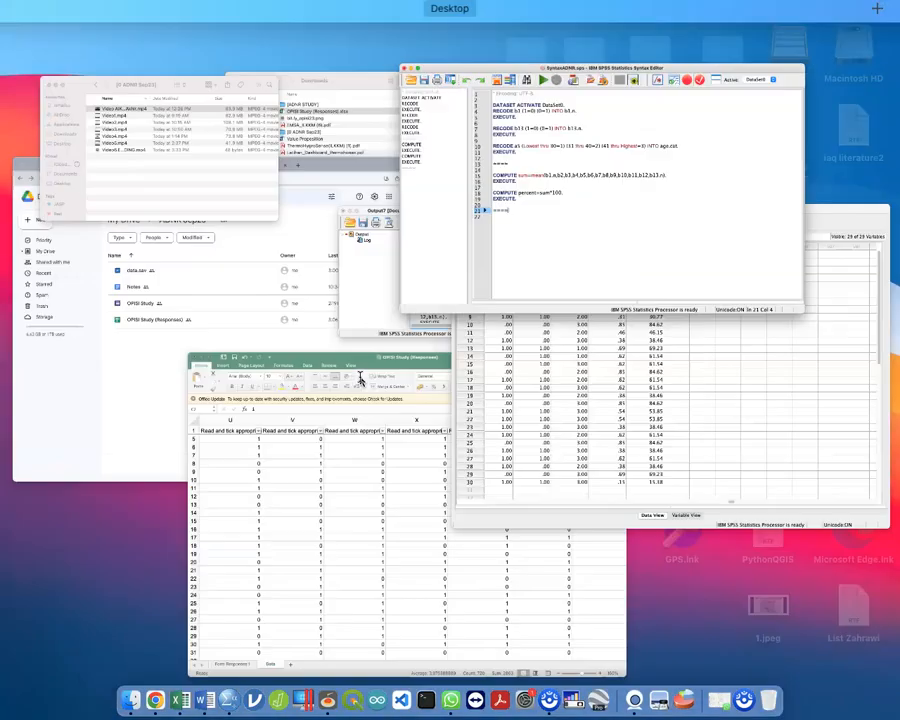
left_click(538, 143)
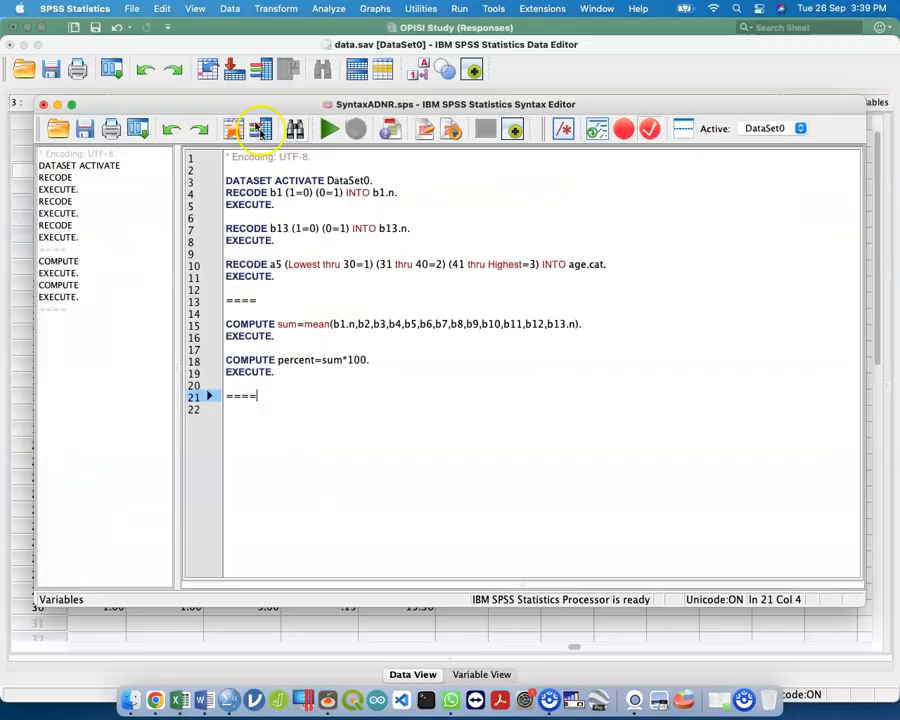
left_click(84, 131)
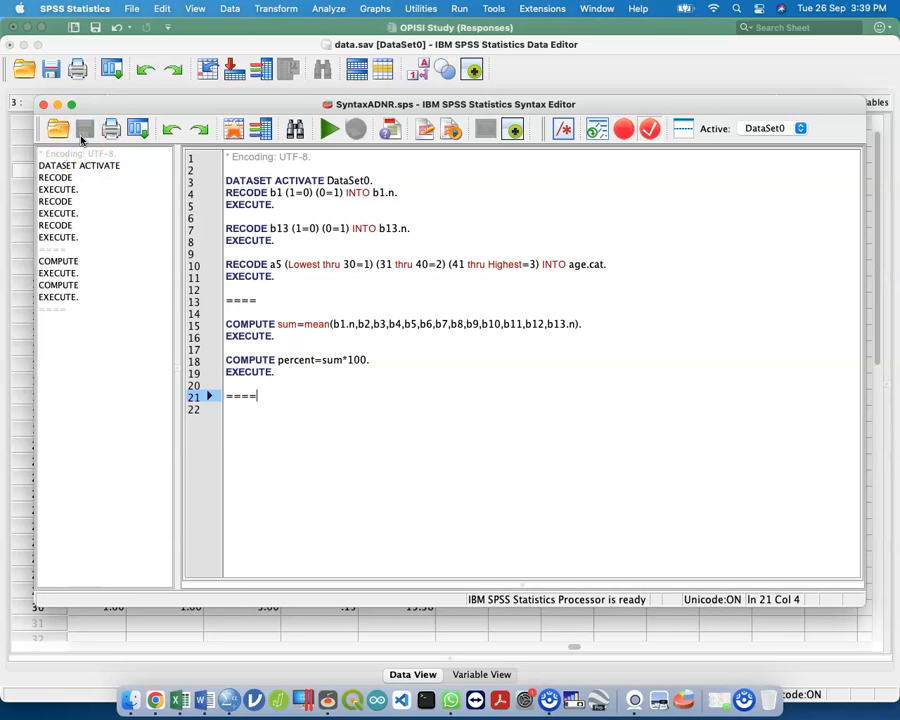
key("ctrl+Up")
left_click(613, 355)
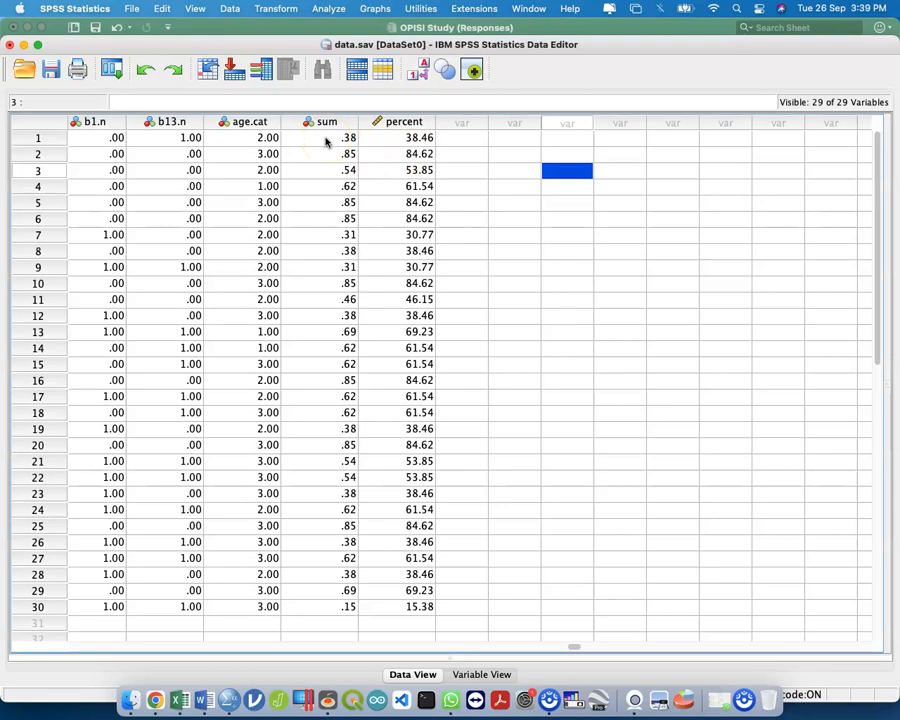
Save the data.sav dataset and select the percent column.
left_click(54, 74)
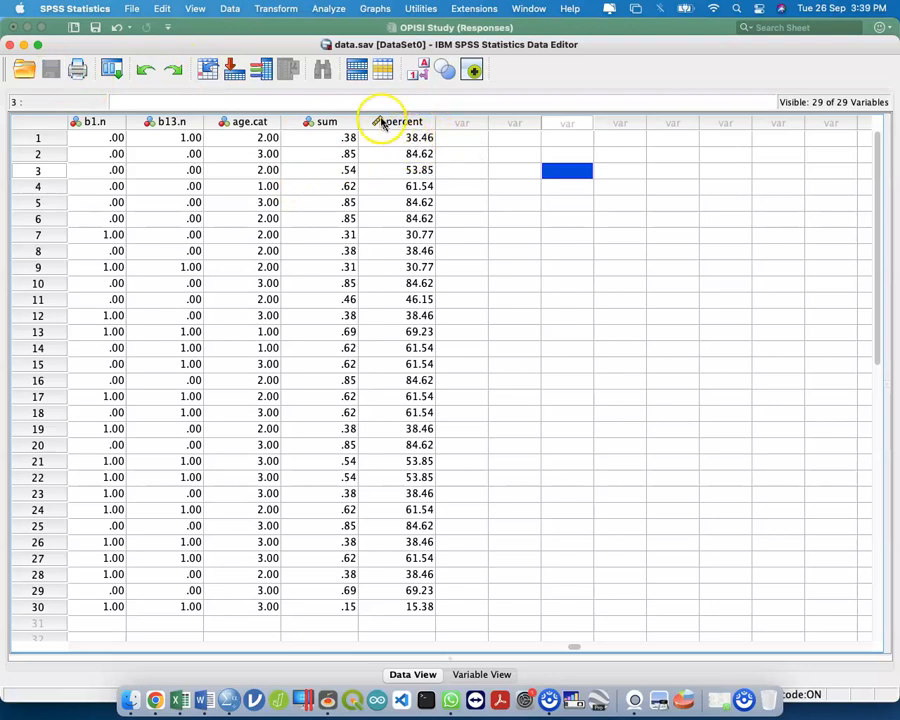
left_click(388, 122)
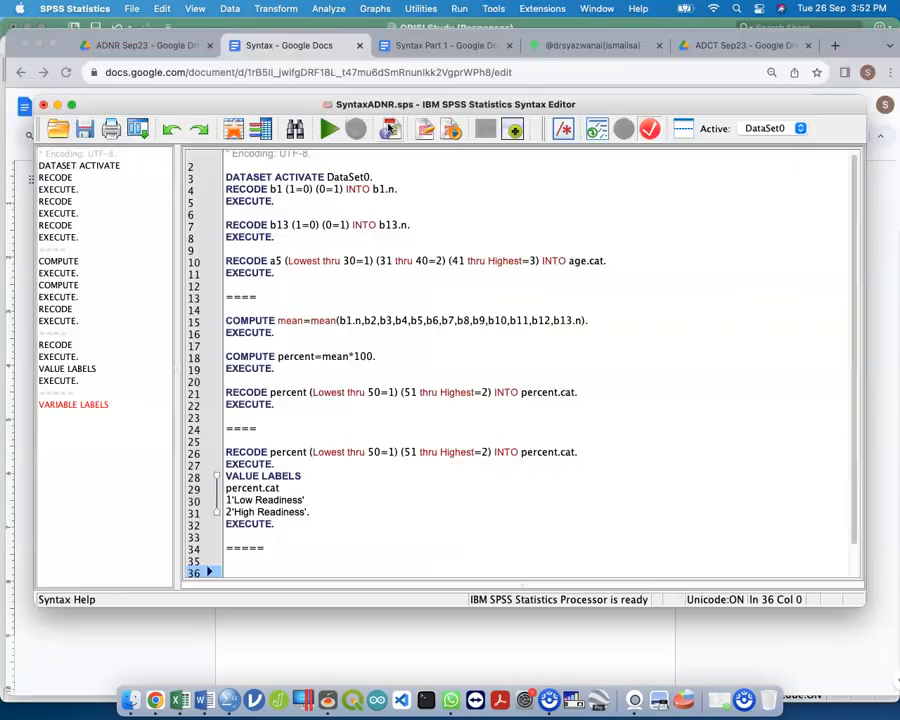
Delete the mean, percent and percent.cat variables from the variable list of data.sav.
key("ctrl+Up")
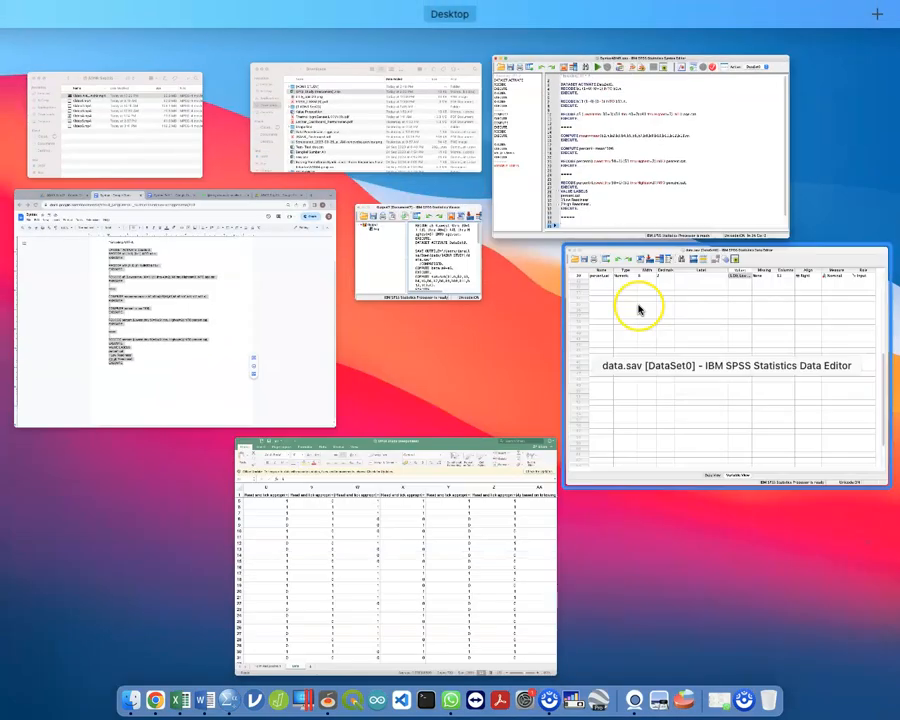
left_click(639, 306)
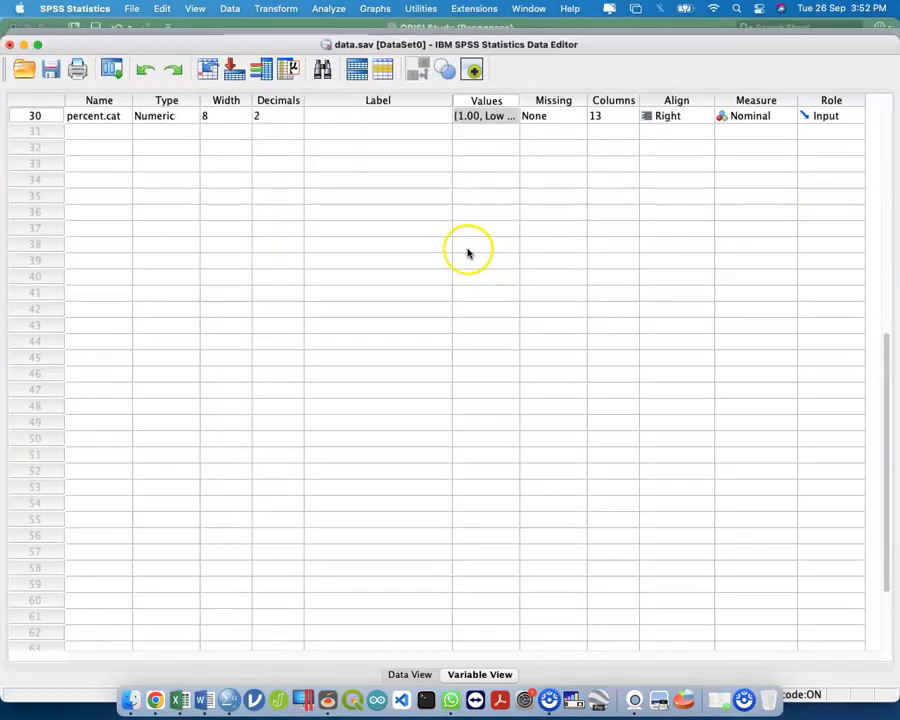
scroll(374, 238, "up", 5)
left_click_drag(43, 263, 40, 236)
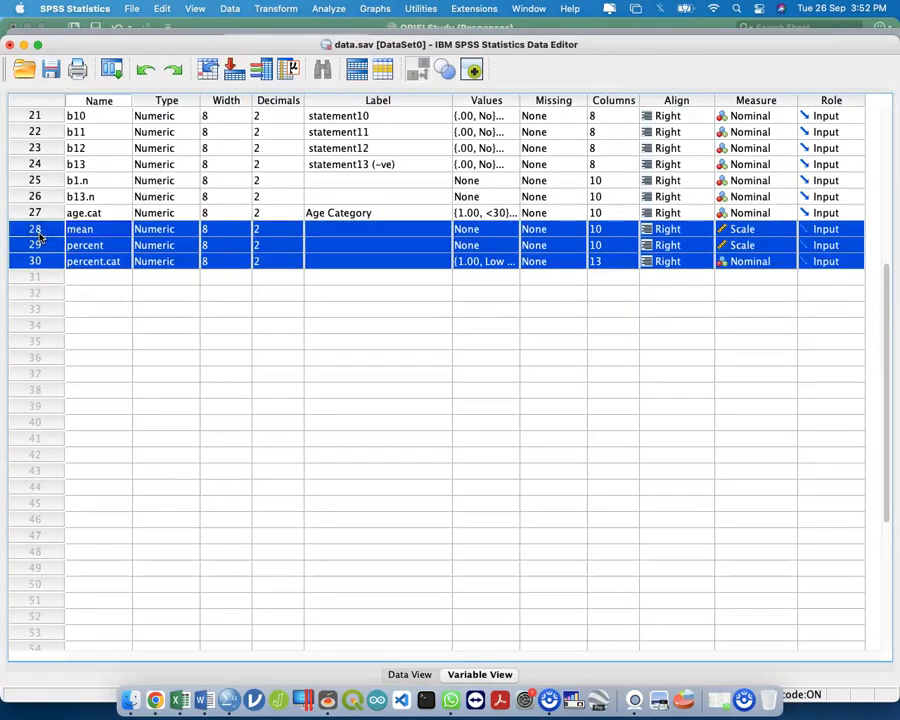
right_click(40, 236)
left_click(94, 268)
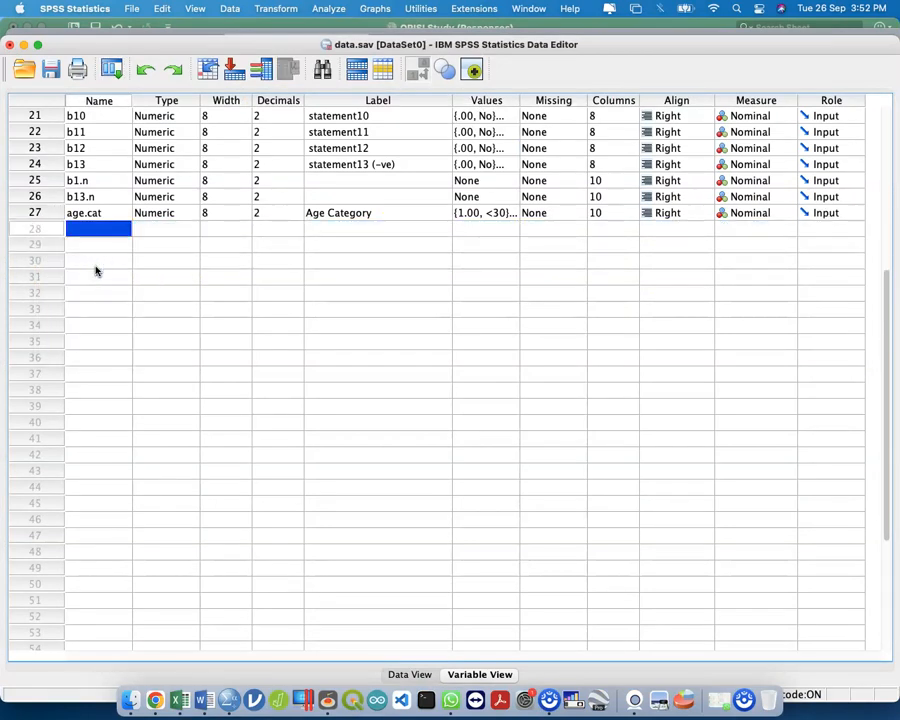
Start a Compute Variable definition with mean as the target variable and mean() as the numeric expression.
left_click(397, 678)
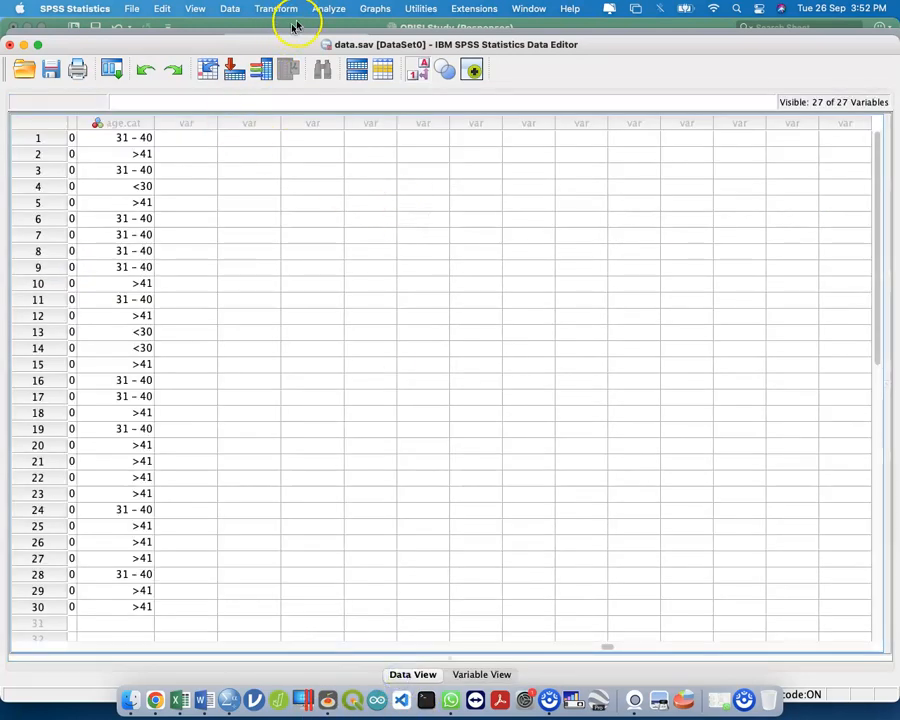
left_click(321, 15)
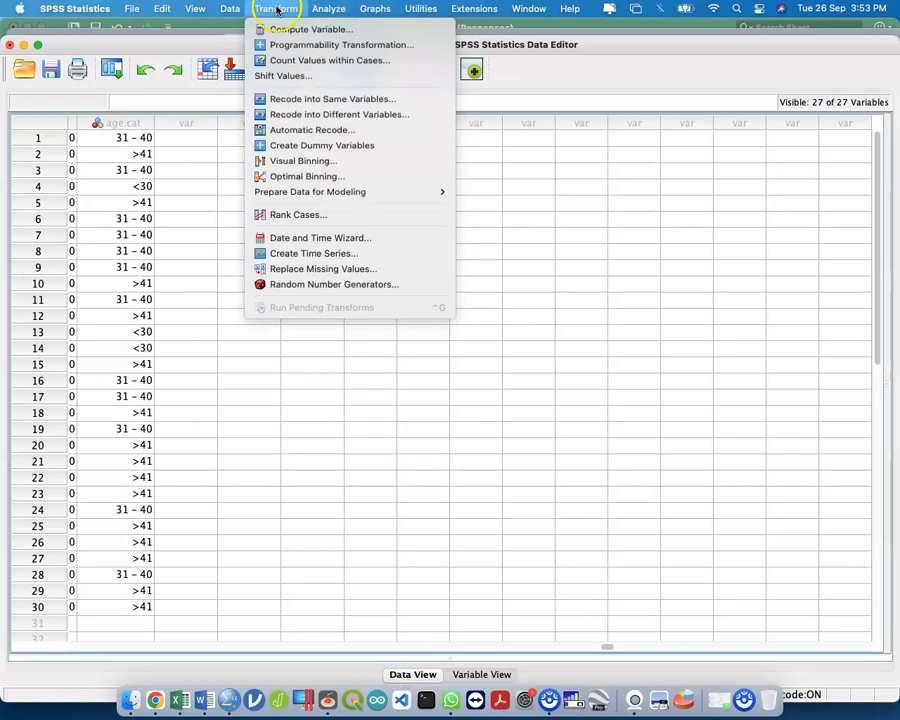
left_click(287, 29)
left_click(267, 468)
type("mean")
left_click(452, 186)
type("mean")
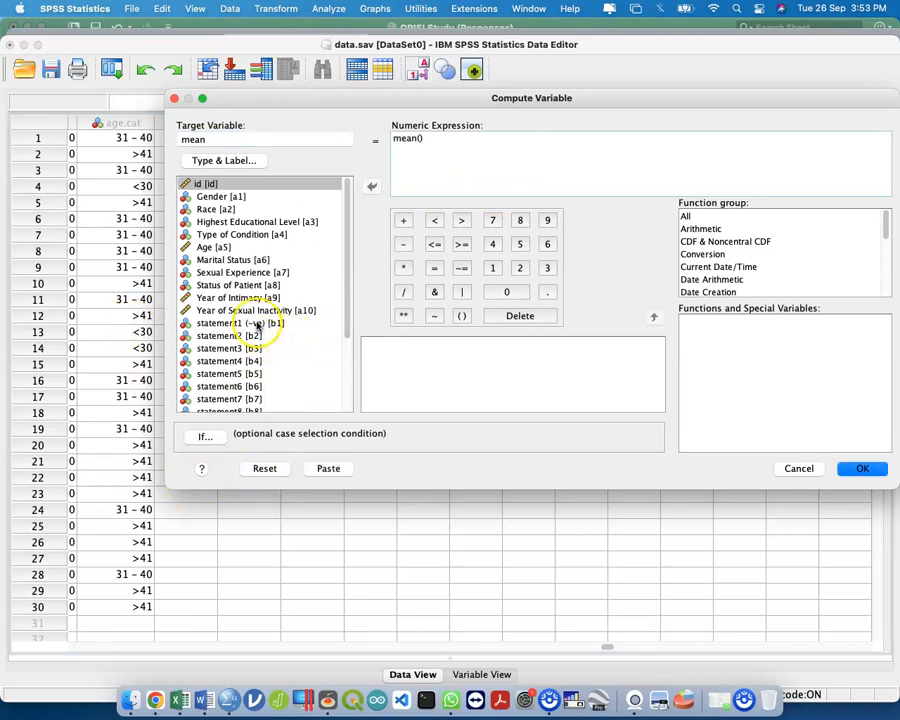
Display variable names instead of labels in the Compute Variable list and bring the b items into view.
left_click(255, 324)
right_click(257, 324)
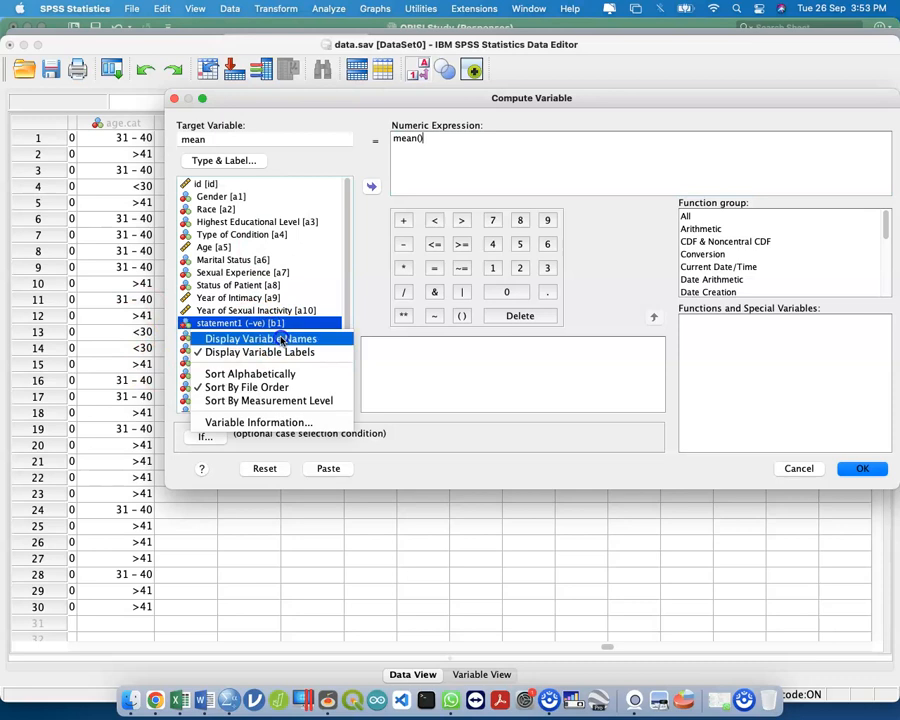
left_click(265, 337)
scroll(263, 370, "down", 3)
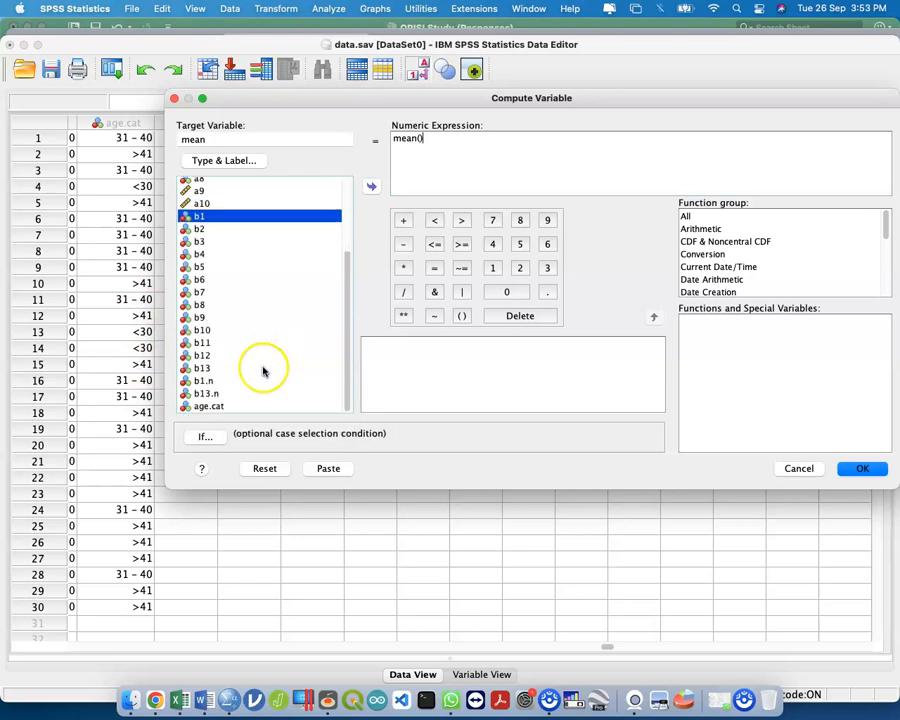
Put b1.n as the first argument inside the mean function, removing the copy inserted after the closing bracket.
double_click(194, 382)
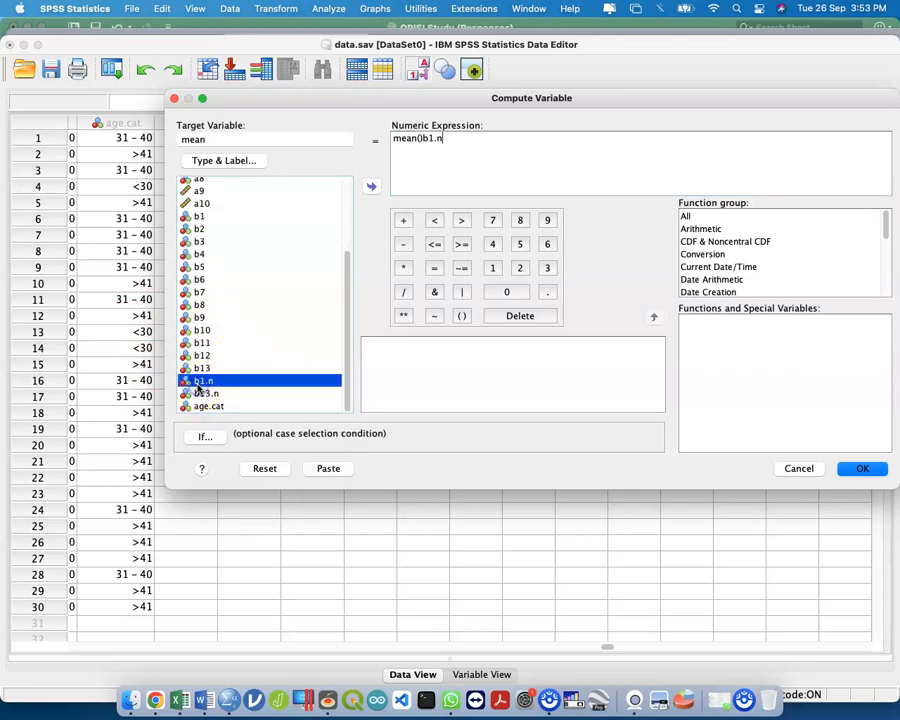
left_click(546, 157)
key("BackSpace")
key("BackSpace")
key("BackSpace")
key("BackSpace")
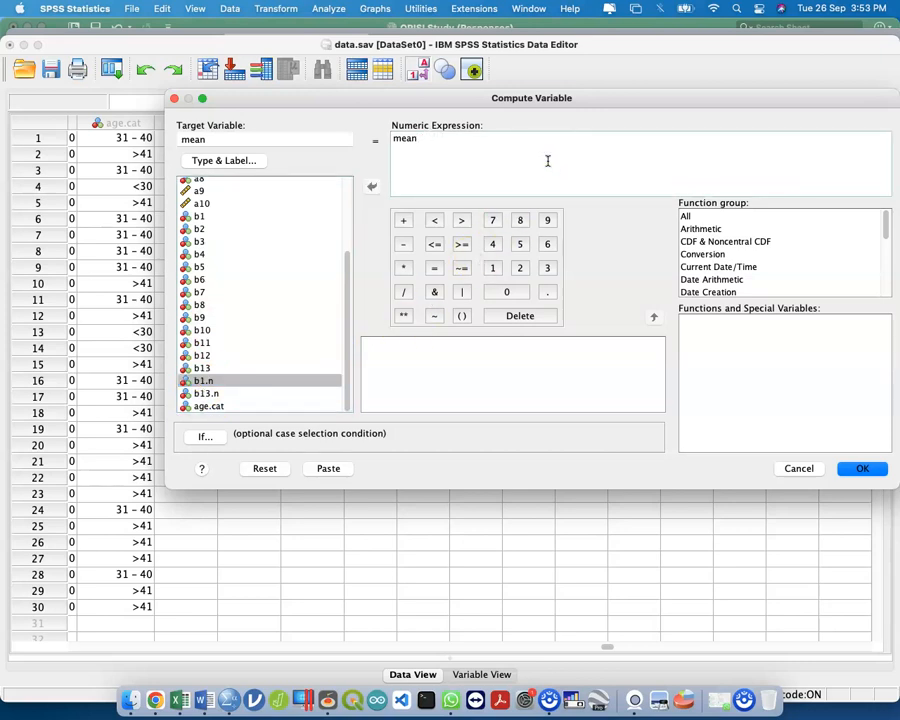
double_click(285, 381)
type(",")
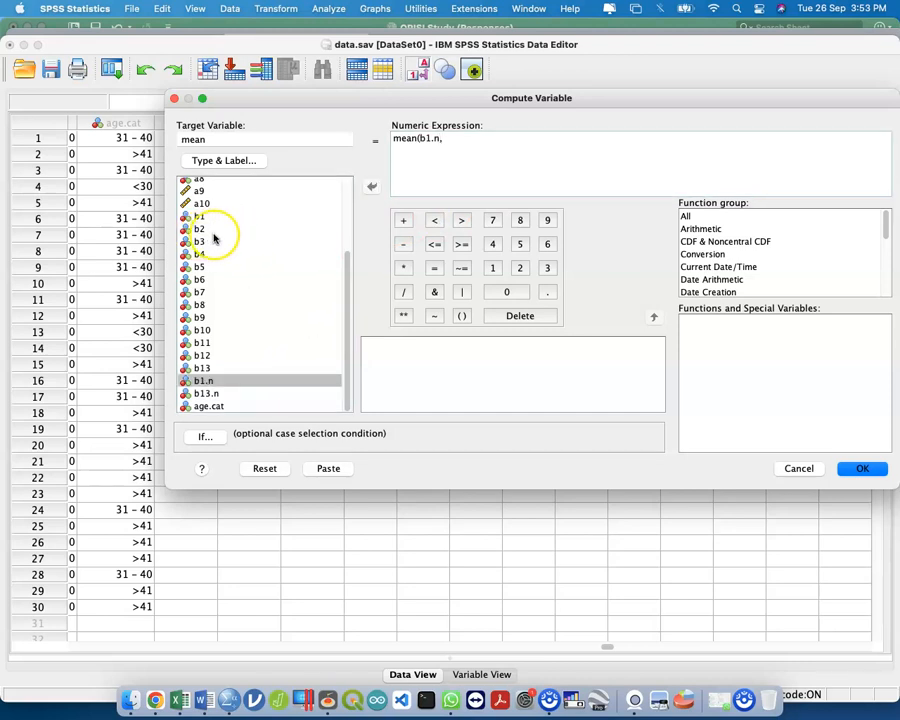
Add b2, b3, b4 and b5 to the mean expression, separated by commas.
left_click(204, 231)
double_click(204, 231)
type(",")
left_click(204, 243)
double_click(204, 243)
type(",b3,")
left_click(206, 256)
double_click(206, 256)
type(",b4,b5,")
double_click(204, 268)
type(",b5,b6,")
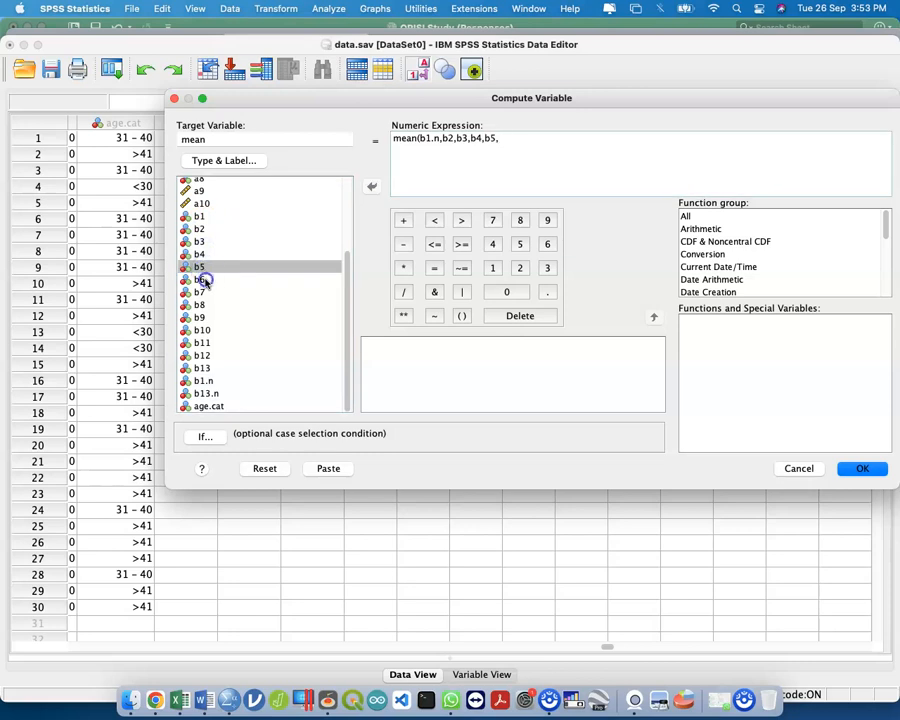
Add b6, b7, b8, b9 and b10 to the mean expression, separated by commas.
double_click(204, 281)
type(",")
left_click(204, 293)
double_click(204, 293)
type(",b7,b8,")
double_click(204, 305)
type(",b7,b8,b9,")
double_click(203, 318)
type(",b7,b8,b9,")
left_click(206, 330)
double_click(206, 330)
type(",b7,b8,b9,b10,")
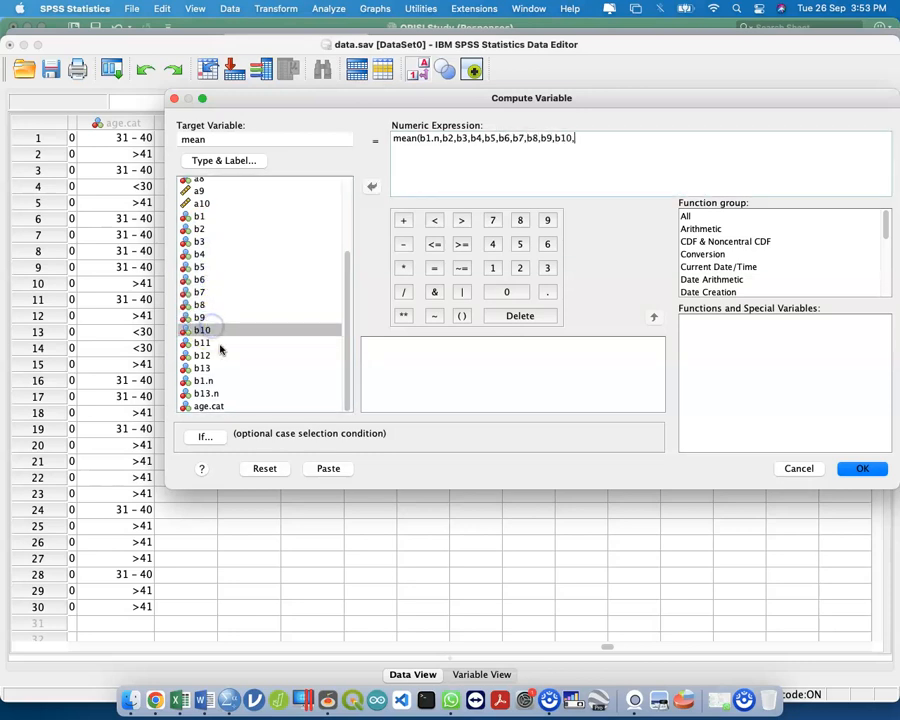
Complete the mean expression with b11, b12 and b13.n, close the bracket, and cancel the Compute Variable dialog.
left_click(218, 344)
double_click(220, 346)
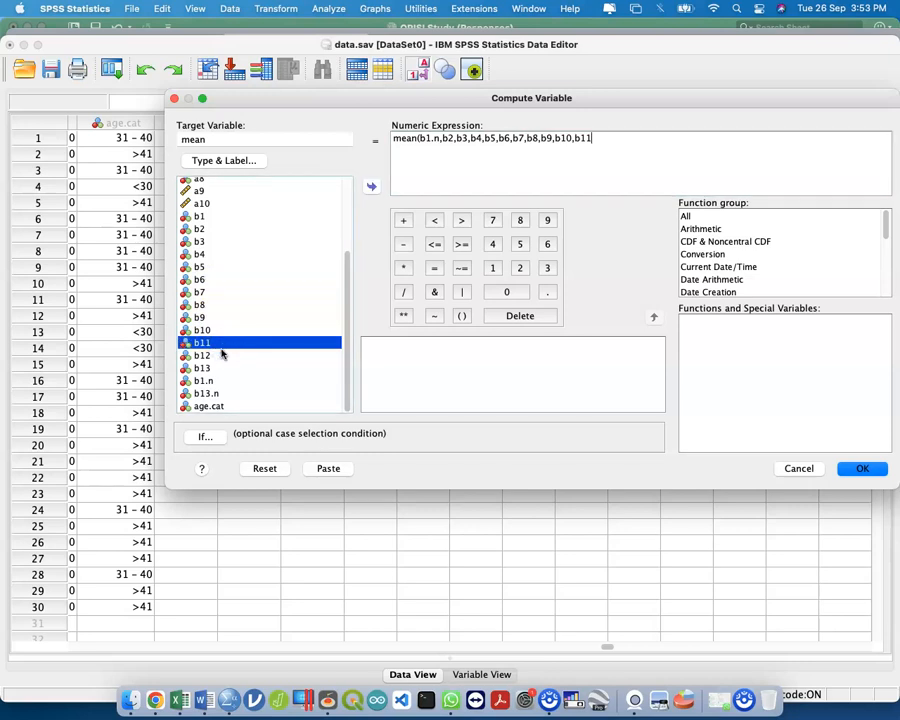
left_click(622, 135)
type(",")
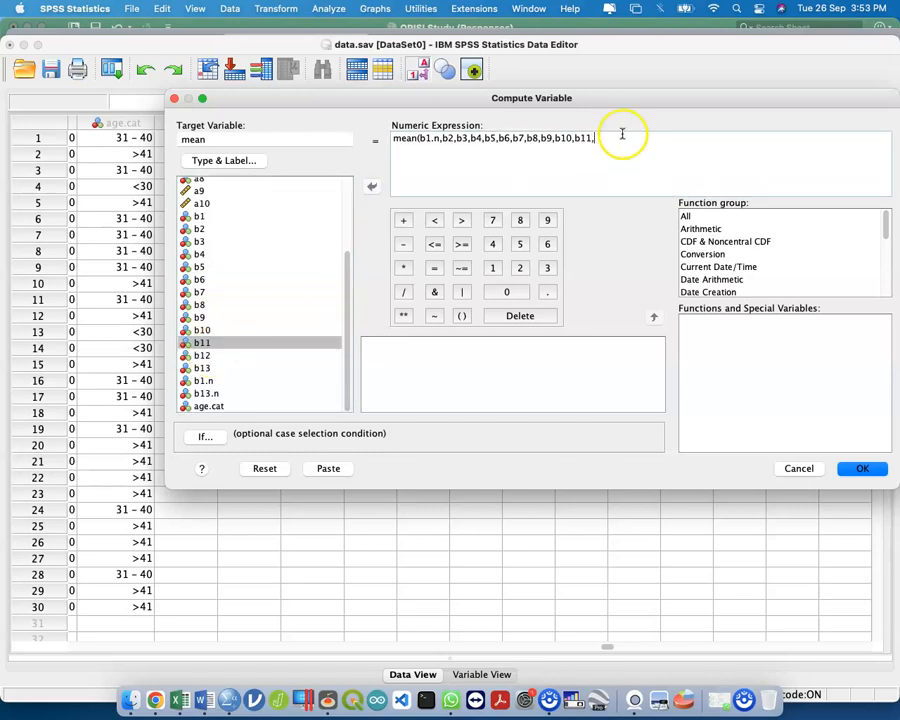
double_click(239, 356)
type(",")
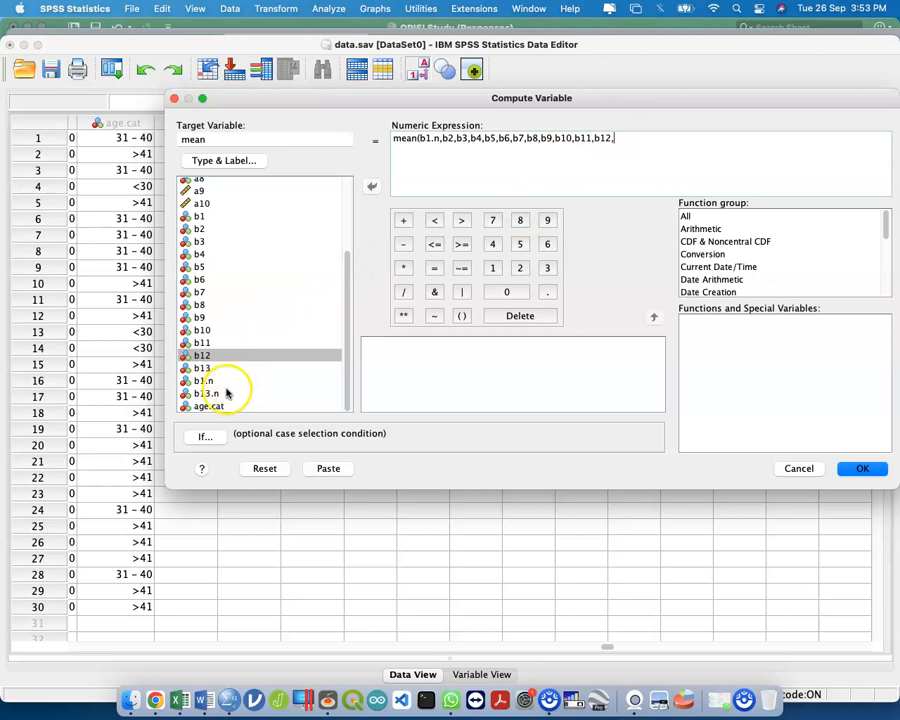
double_click(227, 393)
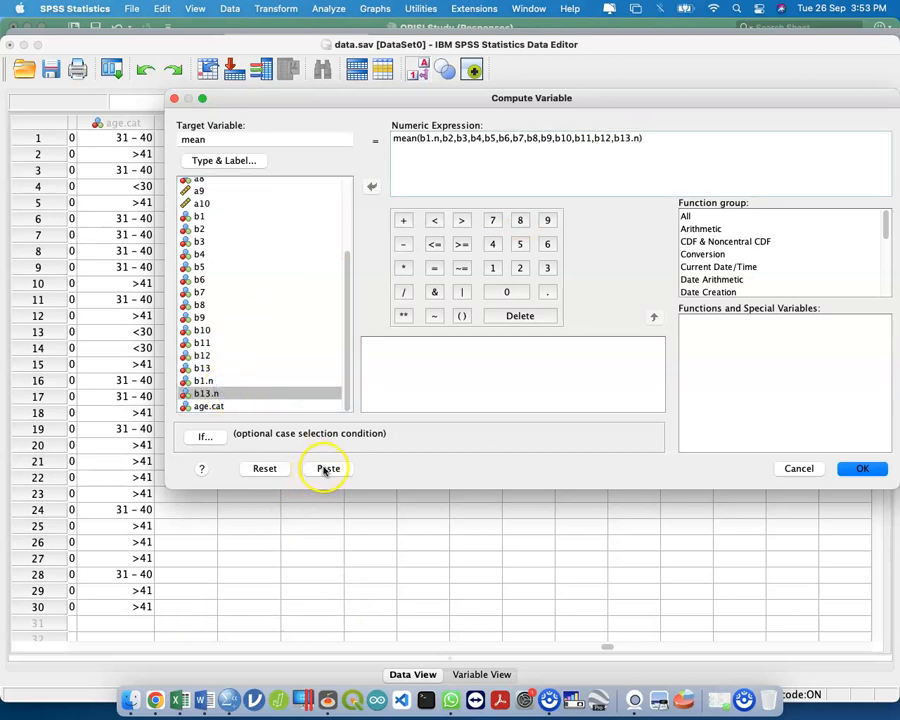
left_click(816, 467)
Run the COMPUTE mean command with its EXECUTE line from SyntaxADNR.sps and select the mean column in data.sav.
key("ctrl+Up")
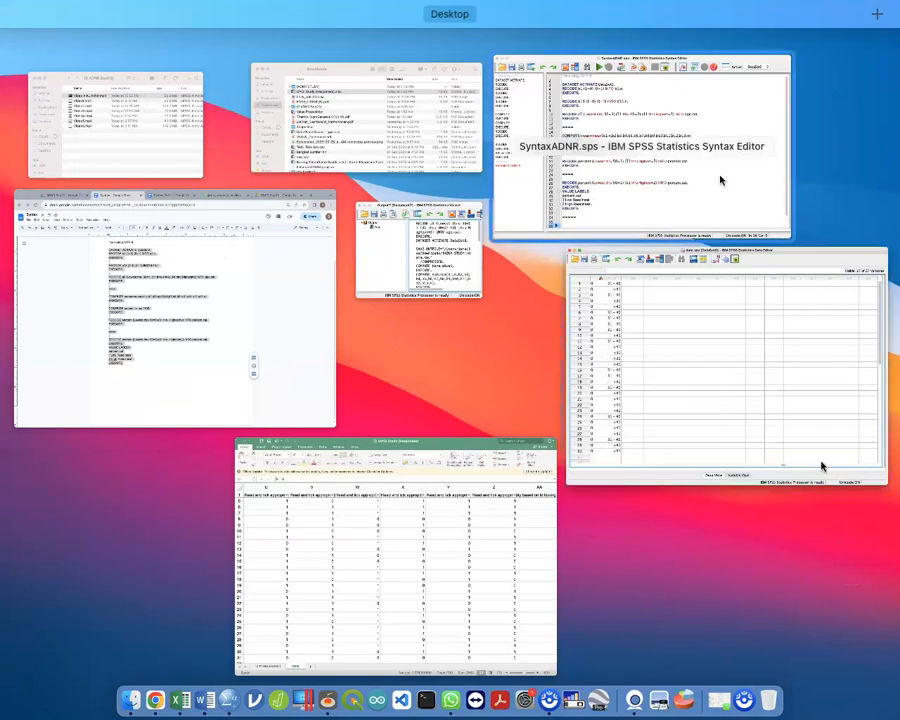
left_click(719, 181)
left_click(325, 325)
left_click(221, 317)
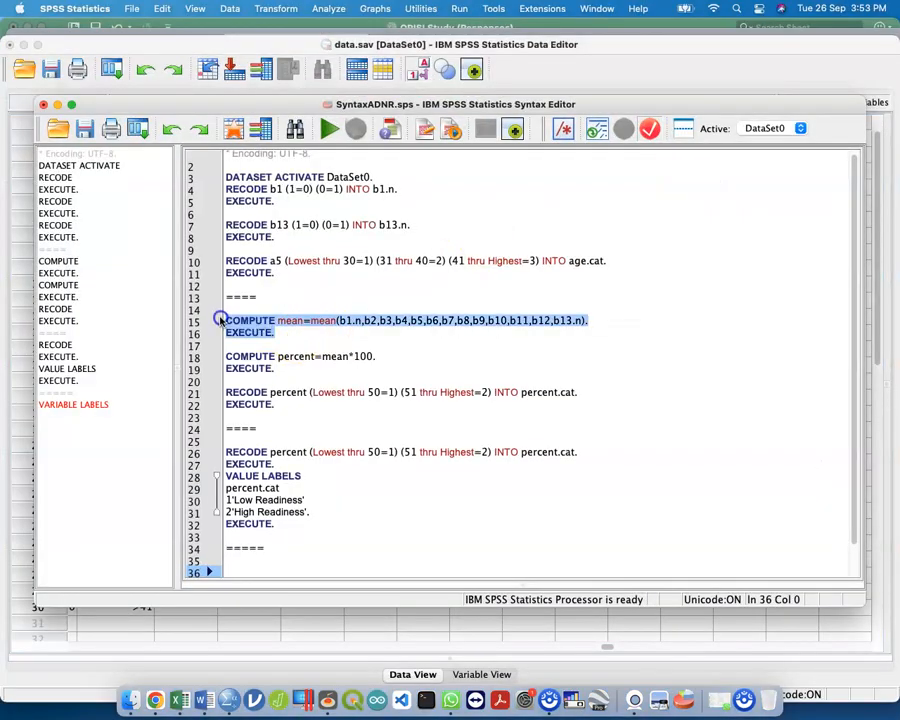
key("super+r")
key("ctrl+Up")
left_click(695, 203)
left_click(227, 135)
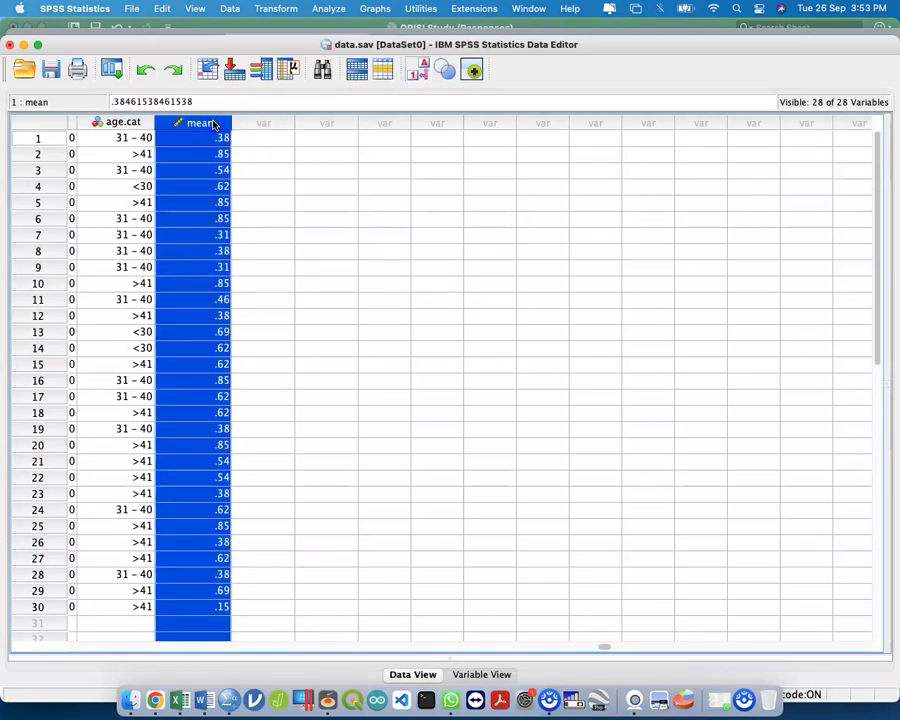
Fill in a Compute Variable definition with target percent and expression mean*100, and cancel the dialog.
key("ctrl+Up")
left_click(317, 282)
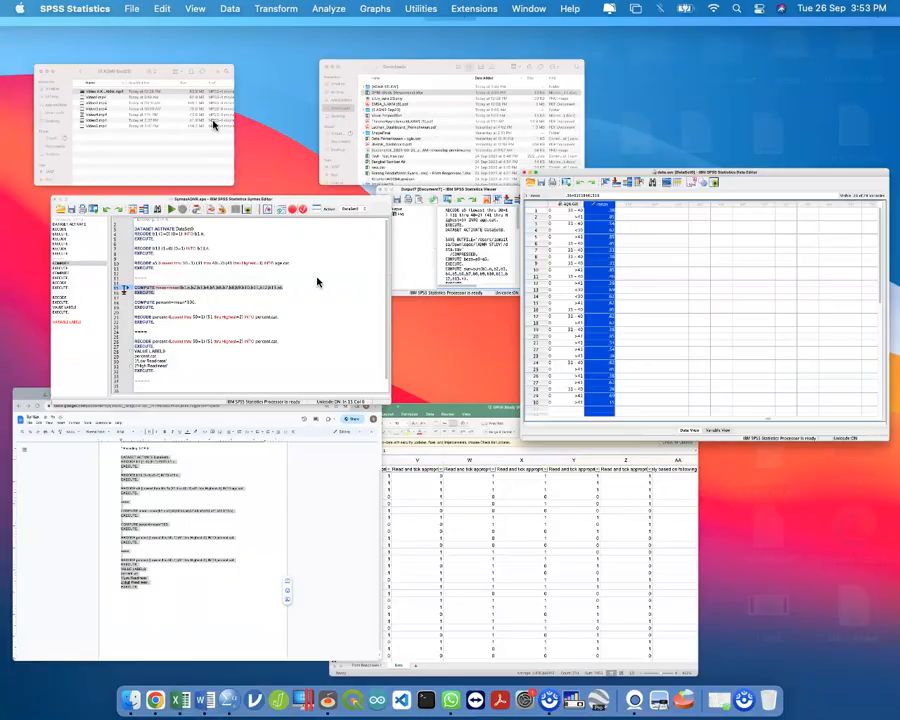
left_click(315, 16)
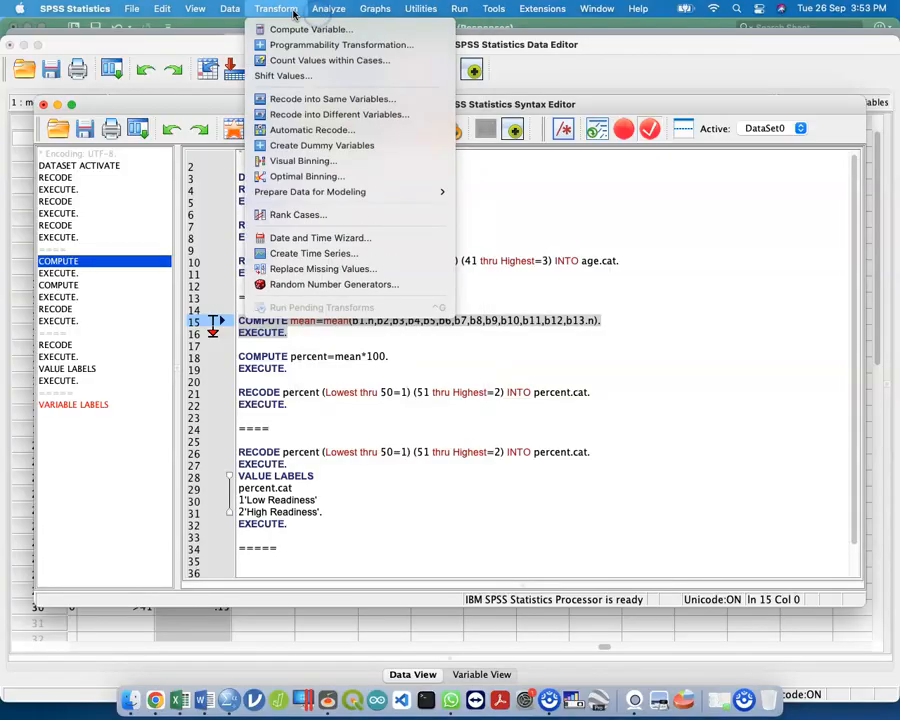
left_click(290, 29)
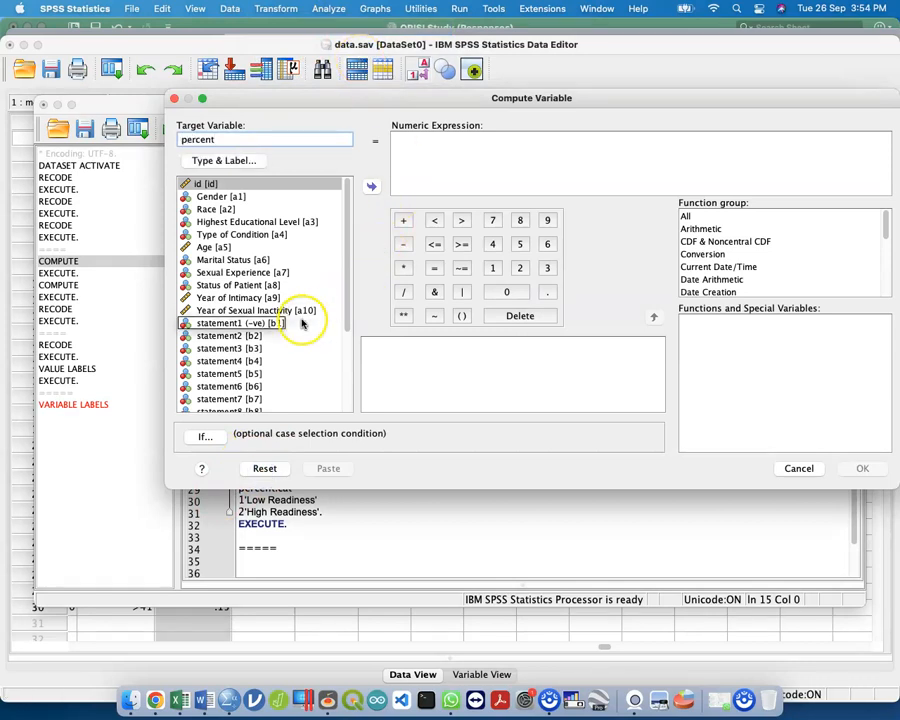
scroll(290, 330, "down", 5)
double_click(225, 405)
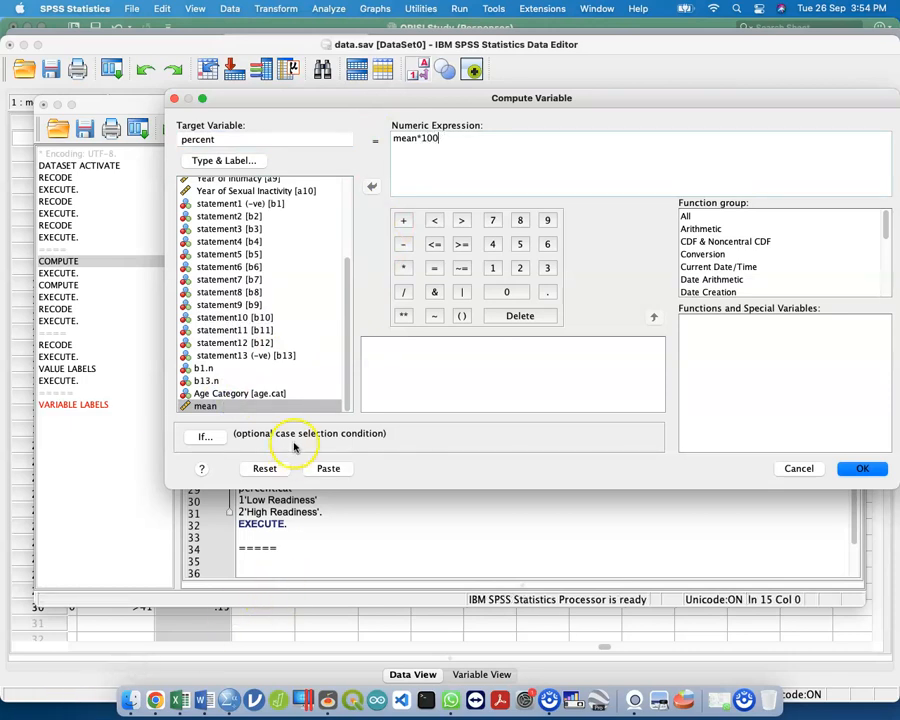
left_click(797, 464)
Run the COMPUTE percent=mean*100 command with its EXECUTE line and select the percent column in data.sav.
left_click_drag(336, 366, 226, 345)
key("super+r")
key("ctrl+Up")
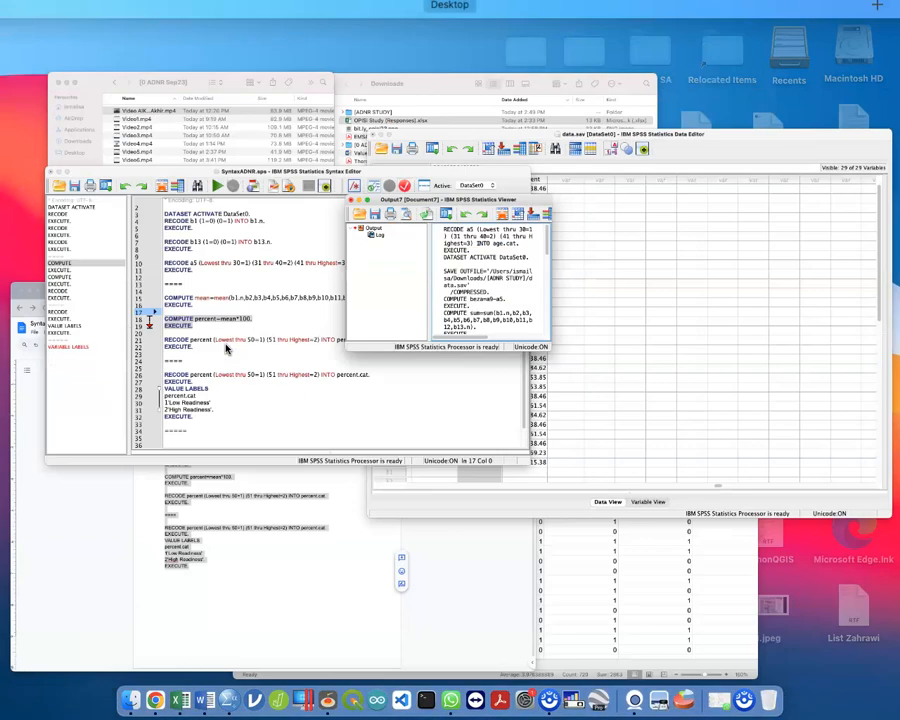
left_click(743, 325)
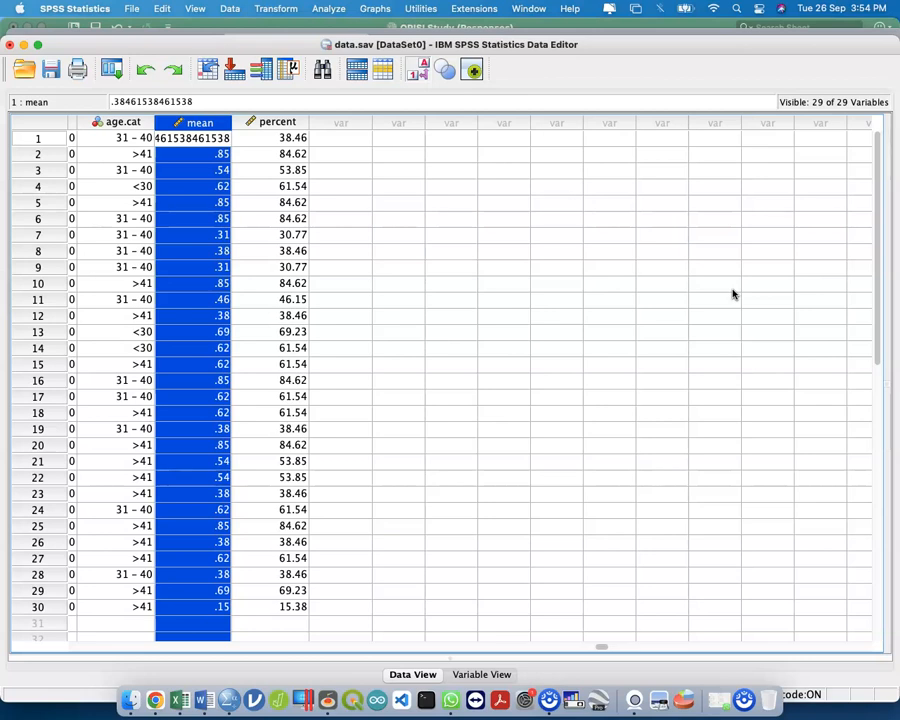
left_click(552, 286)
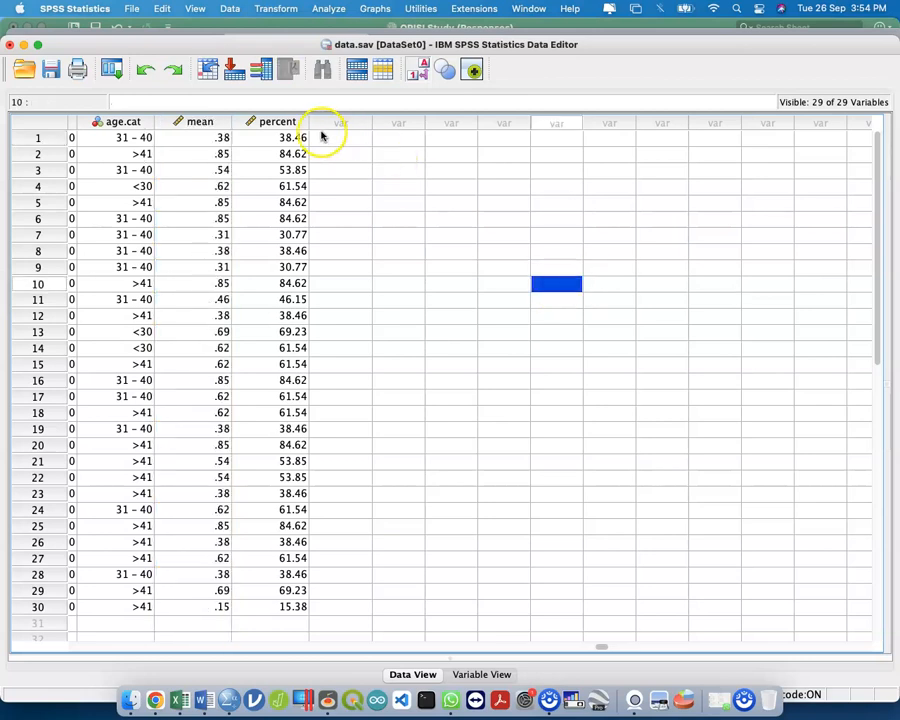
left_click(275, 124)
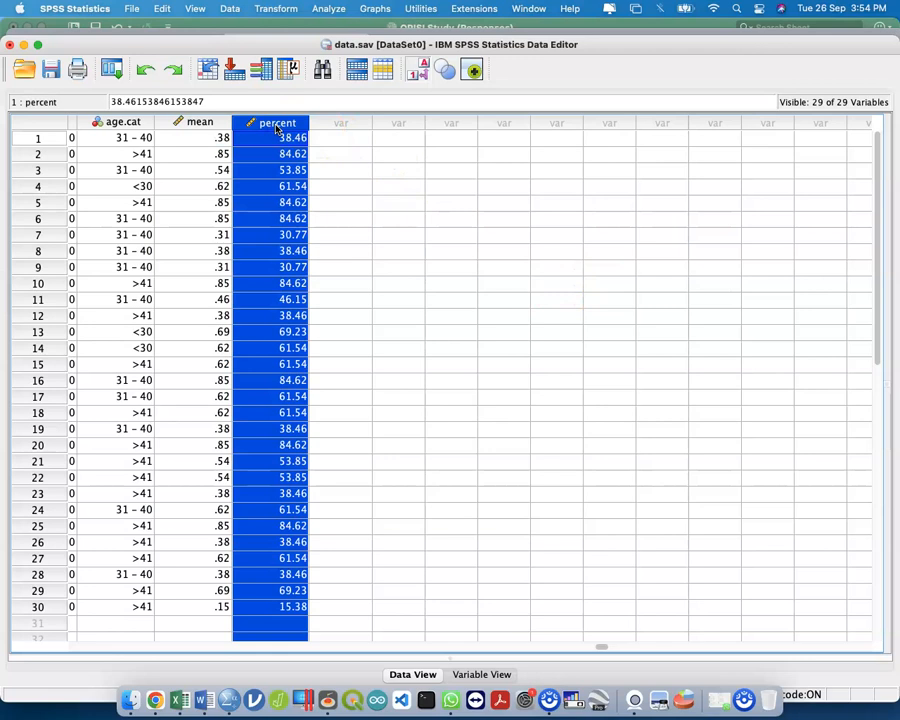
Start a Recode into Different Variables definition with percent as input and percent.cat as the output variable name.
left_click(278, 10)
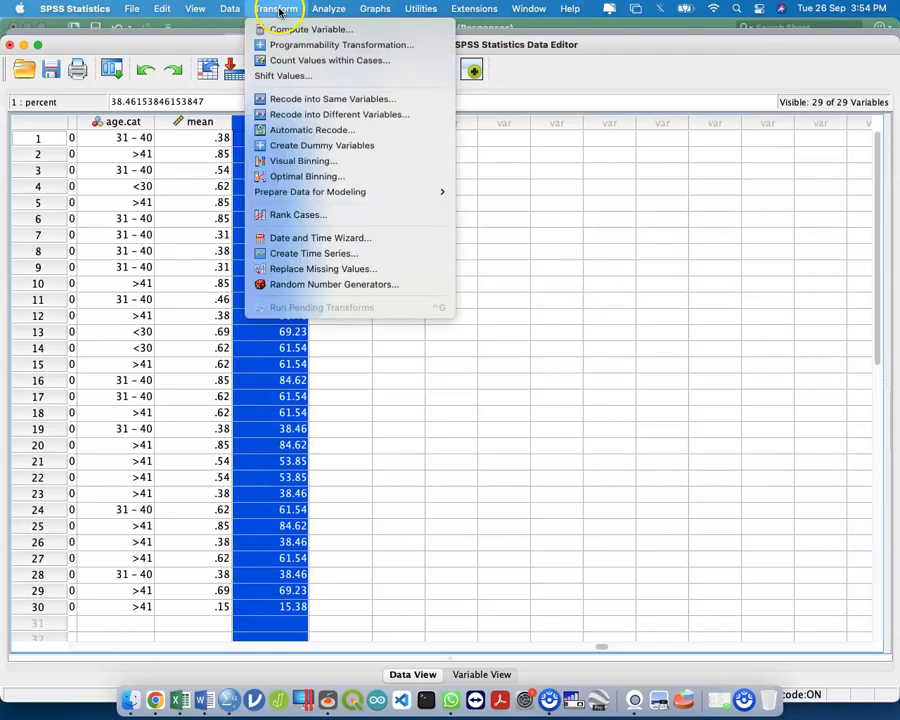
left_click(321, 116)
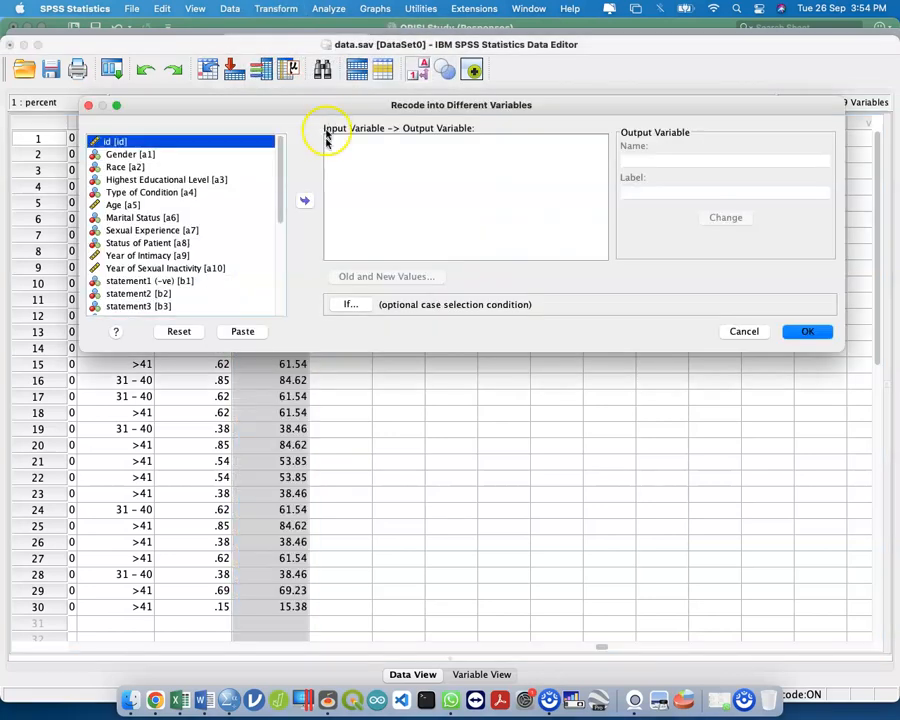
scroll(210, 280, "down", 5)
left_click(180, 304)
left_click(305, 200)
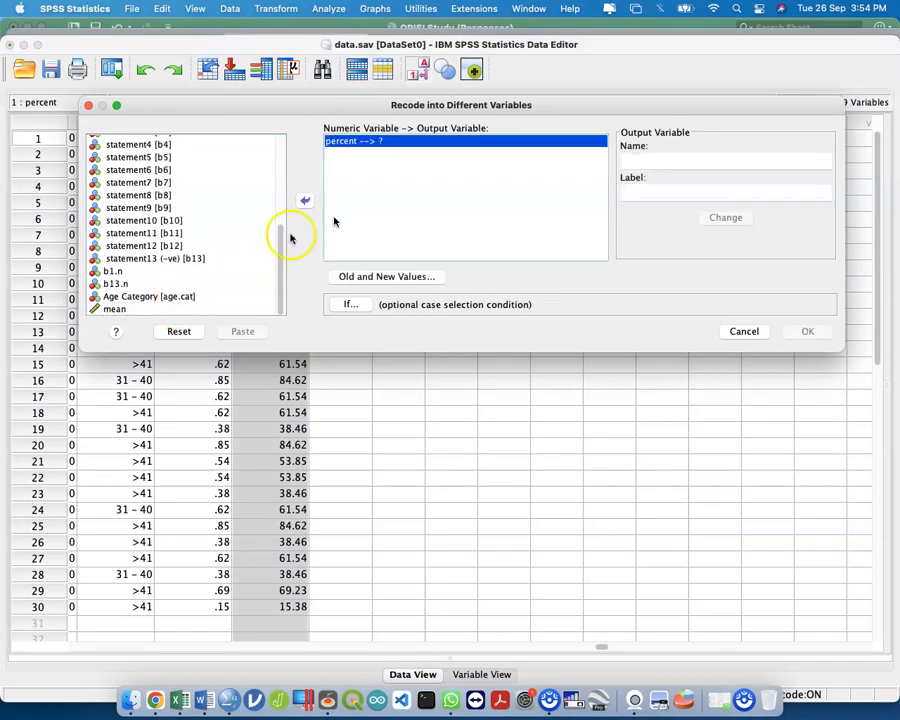
left_click(650, 160)
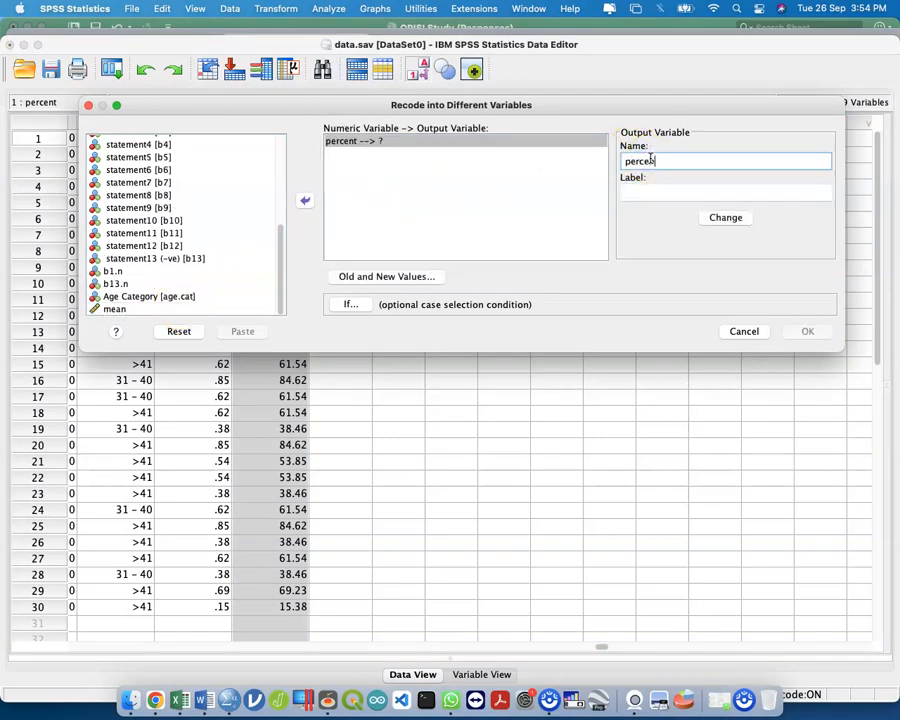
type("percent.cat")
key("Return")
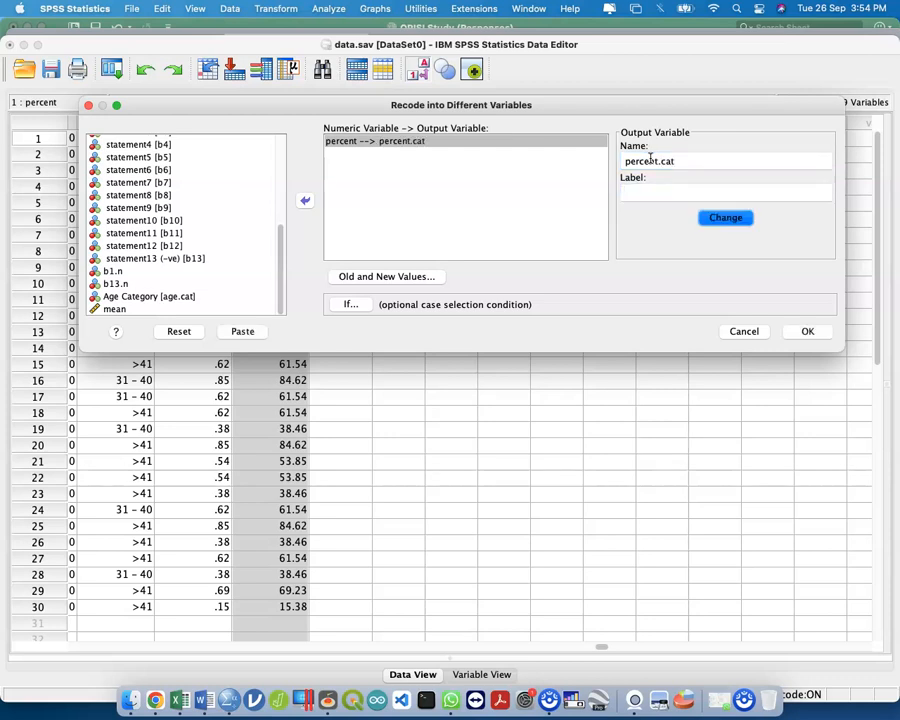
Remove the existing recode rules for 51 thru Highest and Lowest thru 50 from the old and new values.
left_click(418, 277)
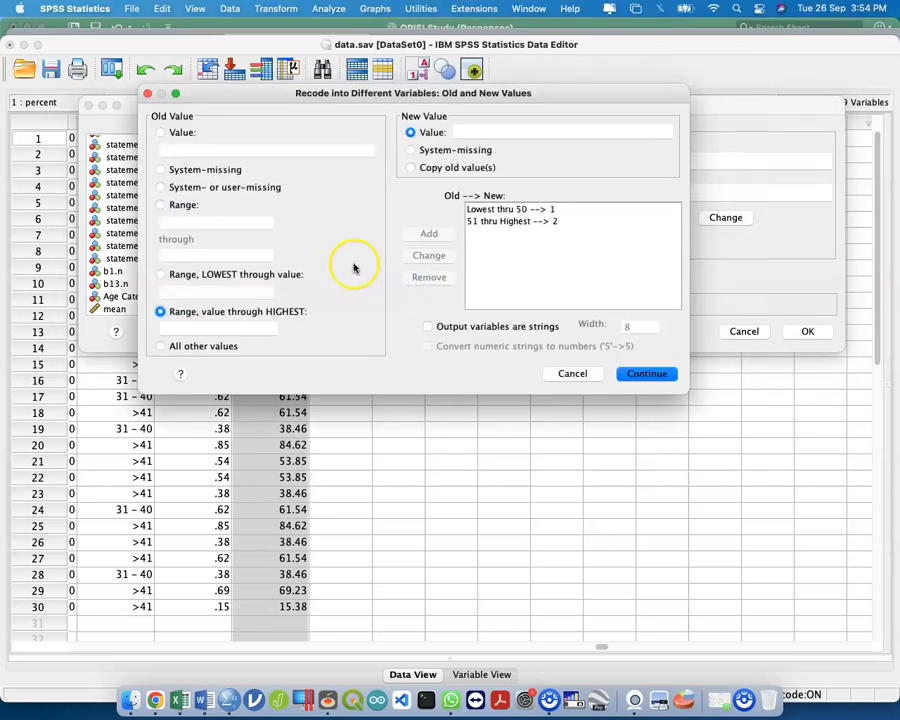
left_click(548, 222)
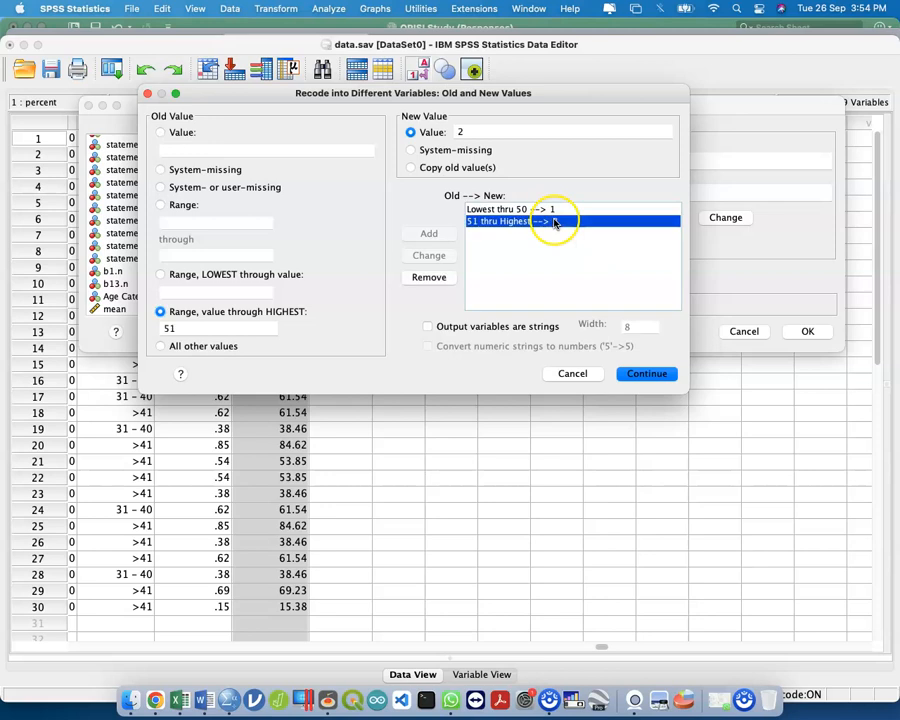
left_click(428, 277)
left_click(533, 216)
left_click(429, 277)
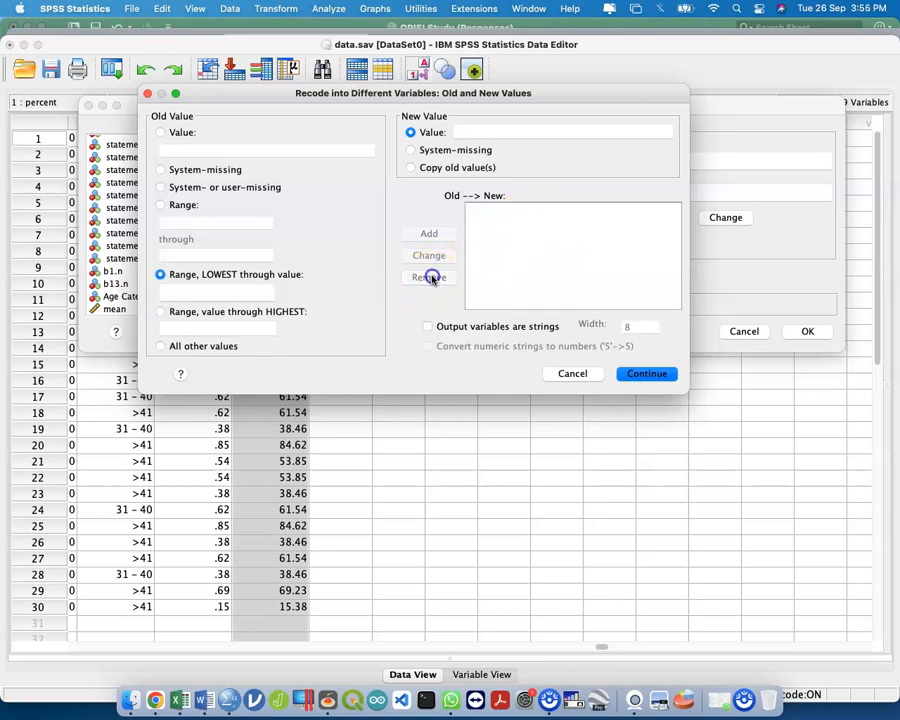
Add a recode rule that maps the range Lowest through 50 to the new value 1.
left_click(178, 207)
left_click(192, 186)
left_click(183, 134)
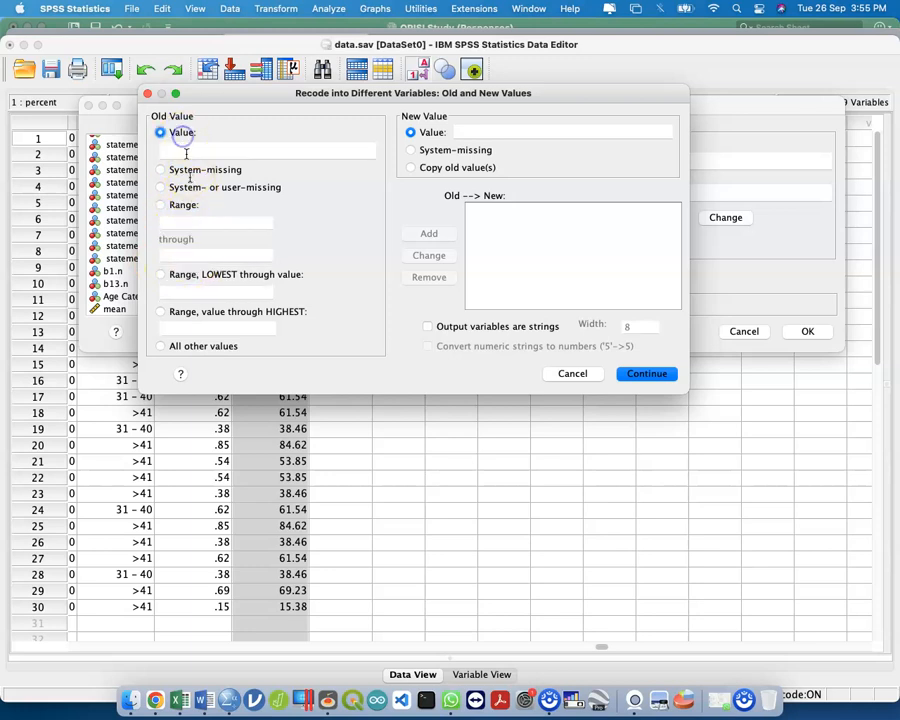
left_click(201, 273)
left_click(226, 287)
type("50")
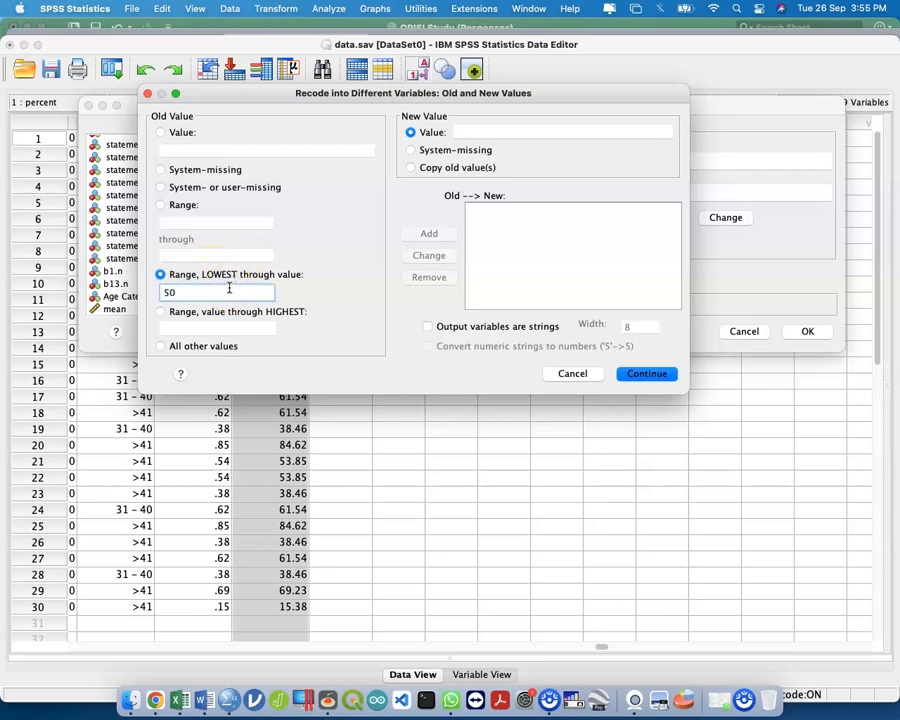
left_click(507, 131)
type("1")
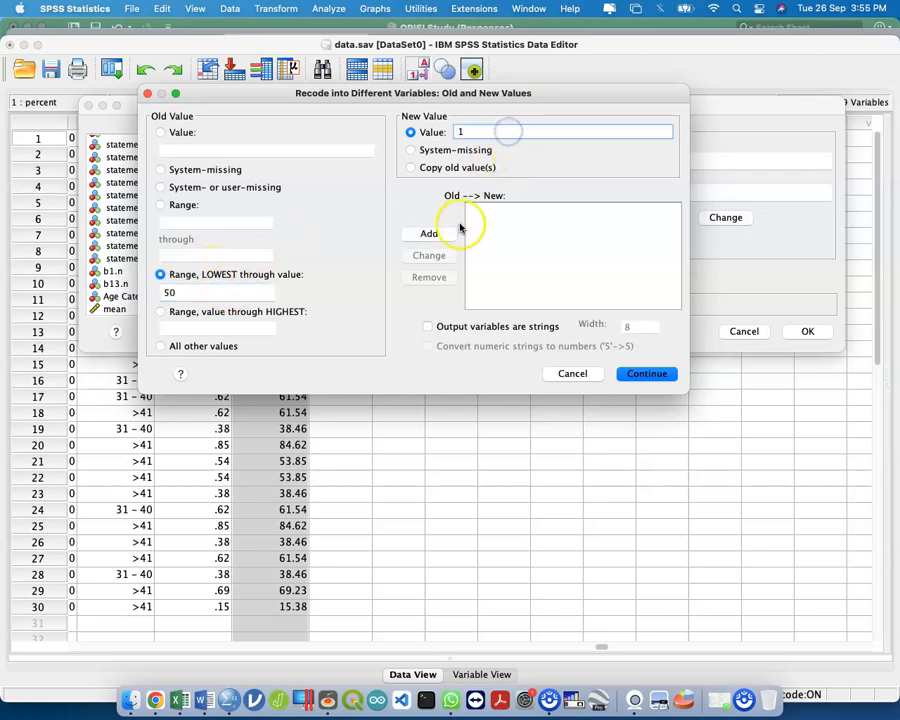
left_click(444, 234)
Add a recode rule that maps 51 through Highest to the new value 2, and accept the old and new values.
left_click(210, 312)
left_click(223, 331)
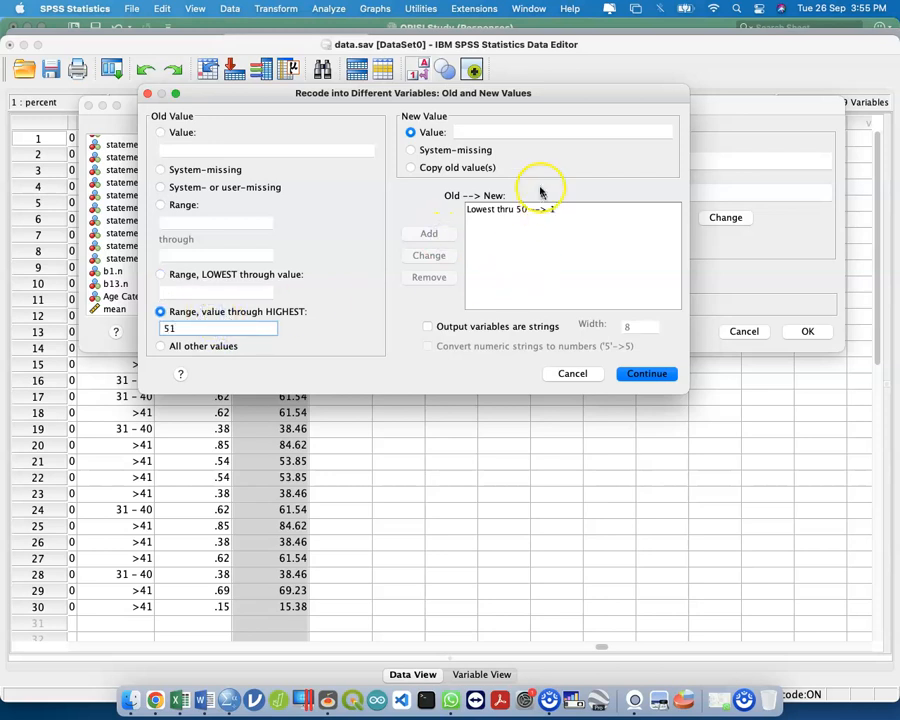
left_click(552, 129)
type("2")
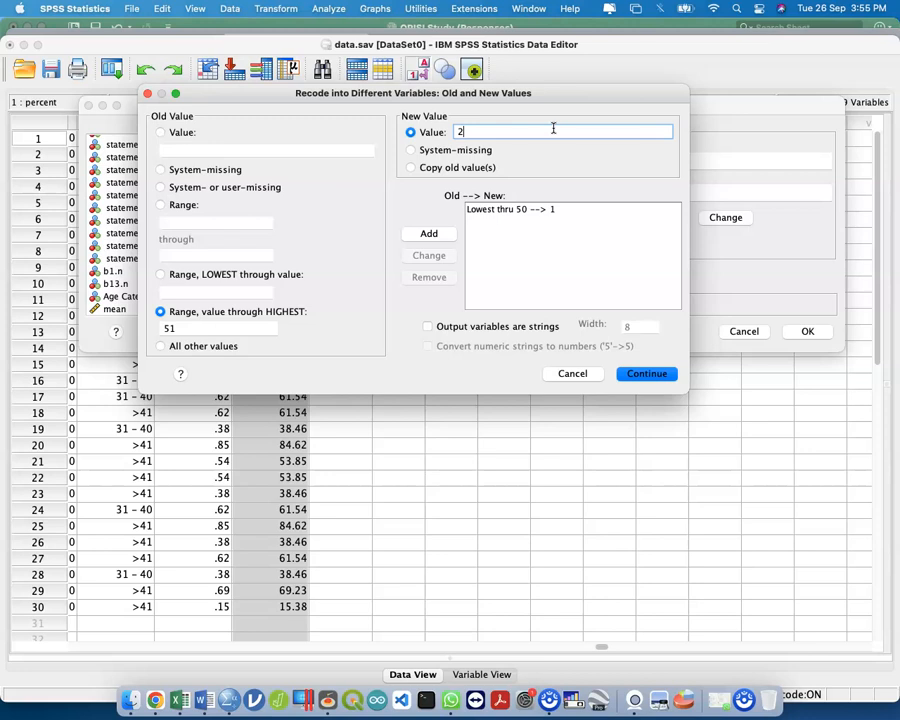
left_click(432, 236)
left_click(650, 374)
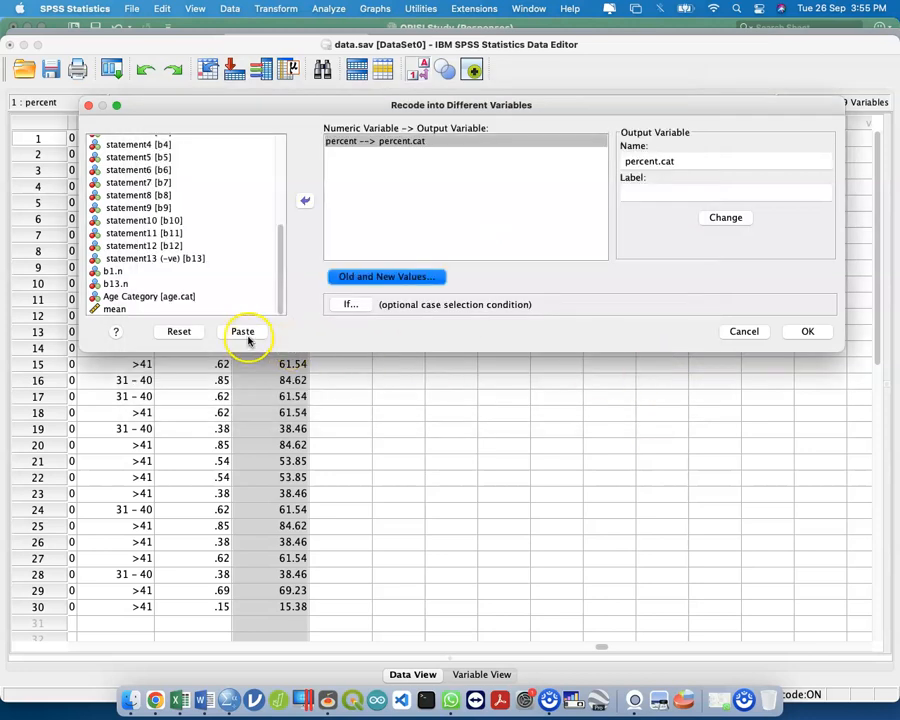
Run the second RECODE percent INTO percent.cat command with its EXECUTE line from SyntaxADNR.sps, and cancel the recode dialog in data.sav.
key("ctrl+Up")
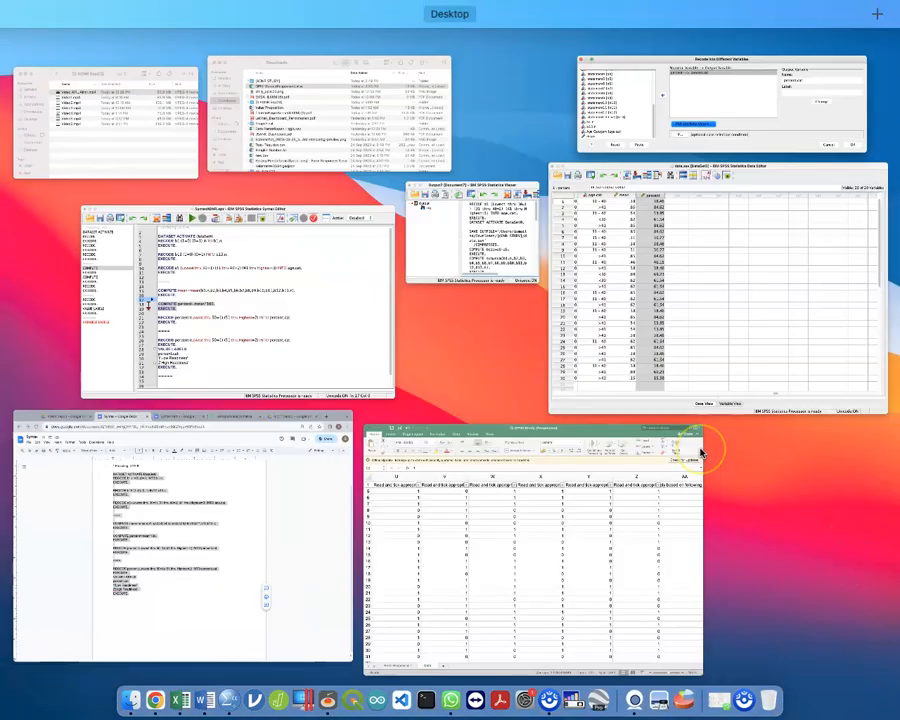
left_click(376, 282)
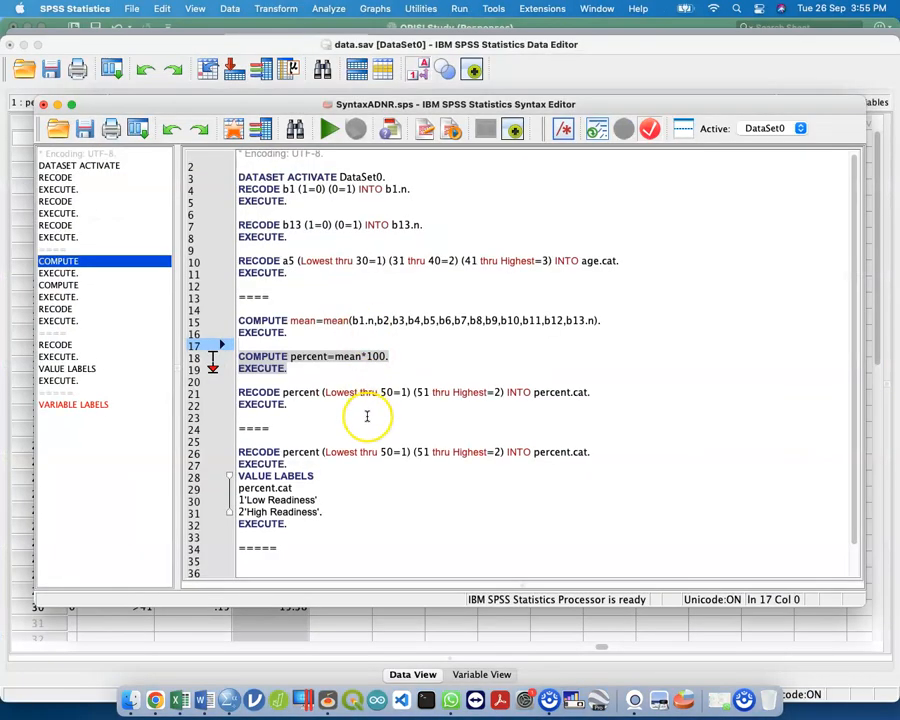
left_click(362, 437)
left_click_drag(341, 462, 222, 451)
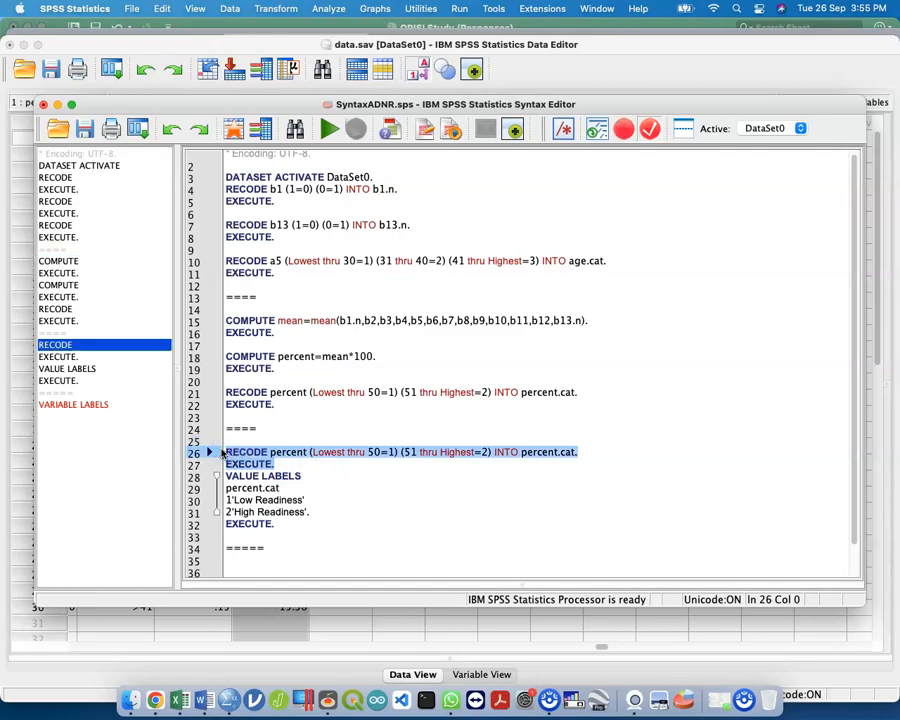
key("super+r")
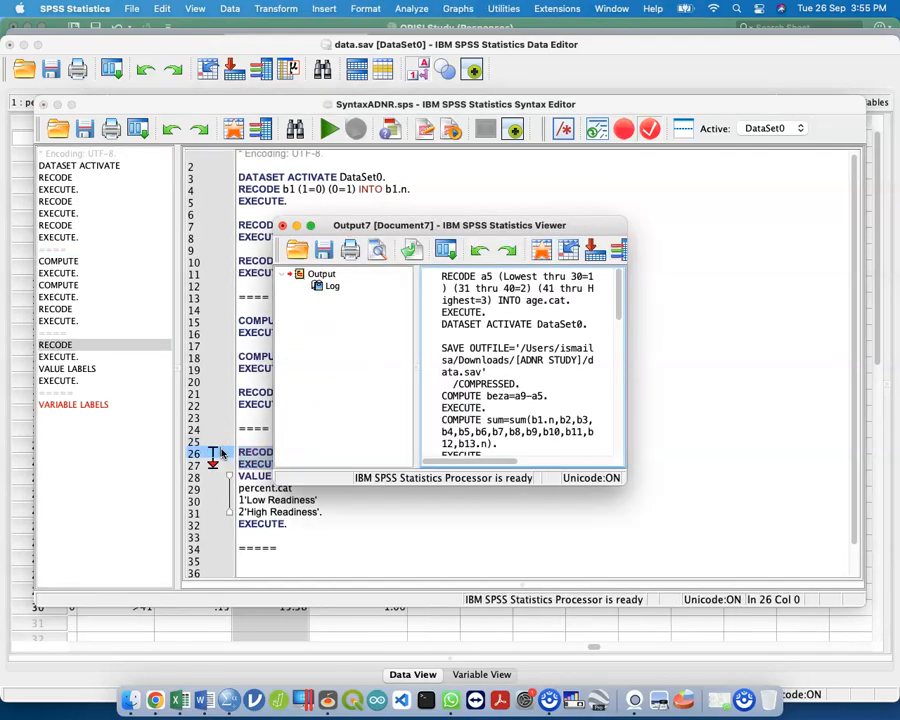
key("ctrl+Up")
left_click(704, 320)
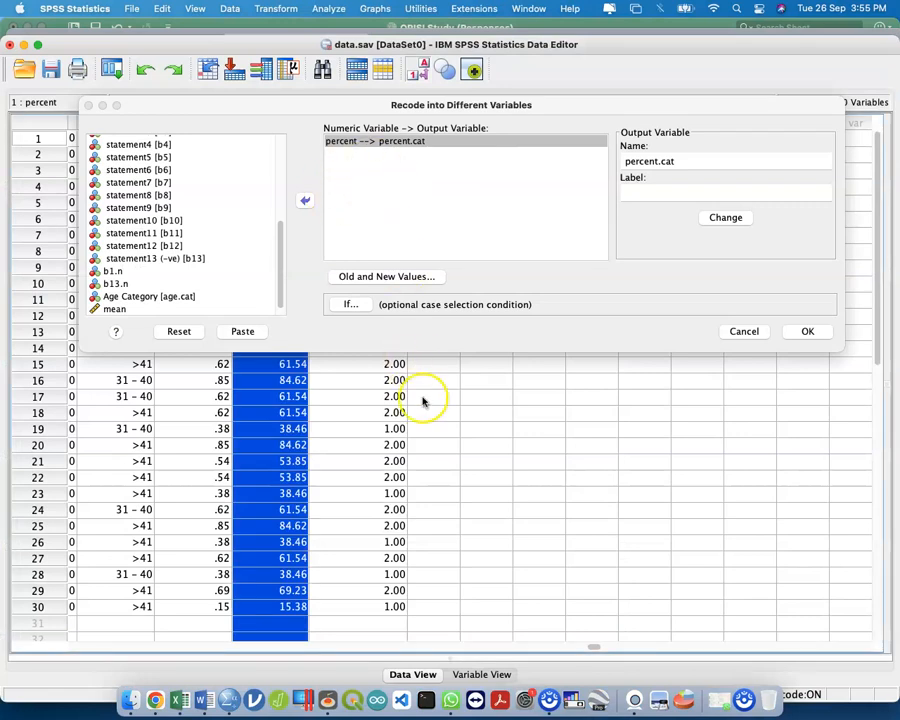
left_click(422, 398)
left_click(746, 330)
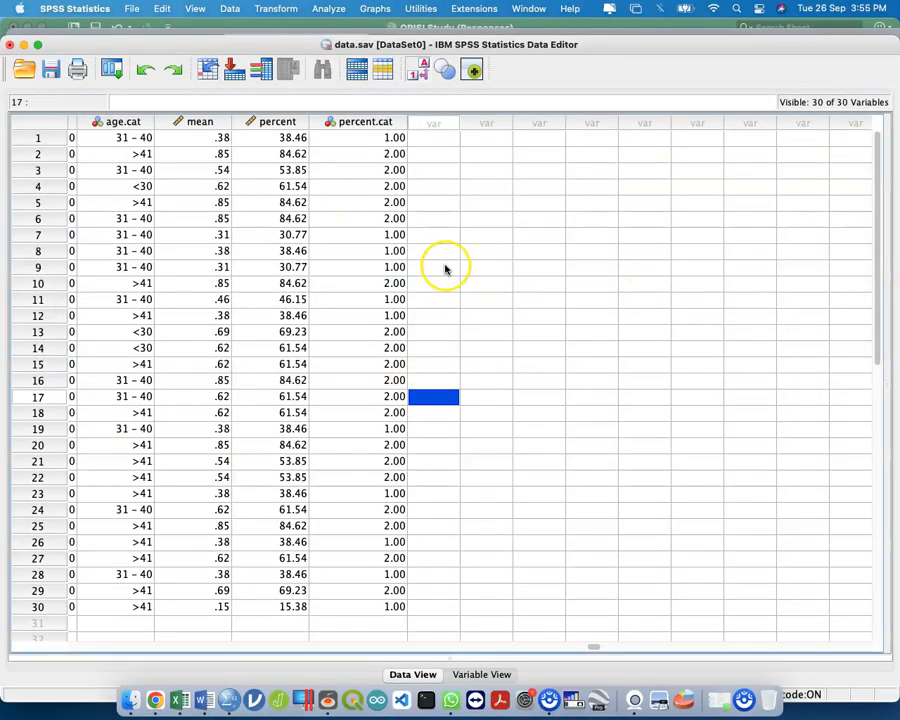
Define value labels for percent.cat manually, with 1 as Low and 2 as High.
double_click(388, 123)
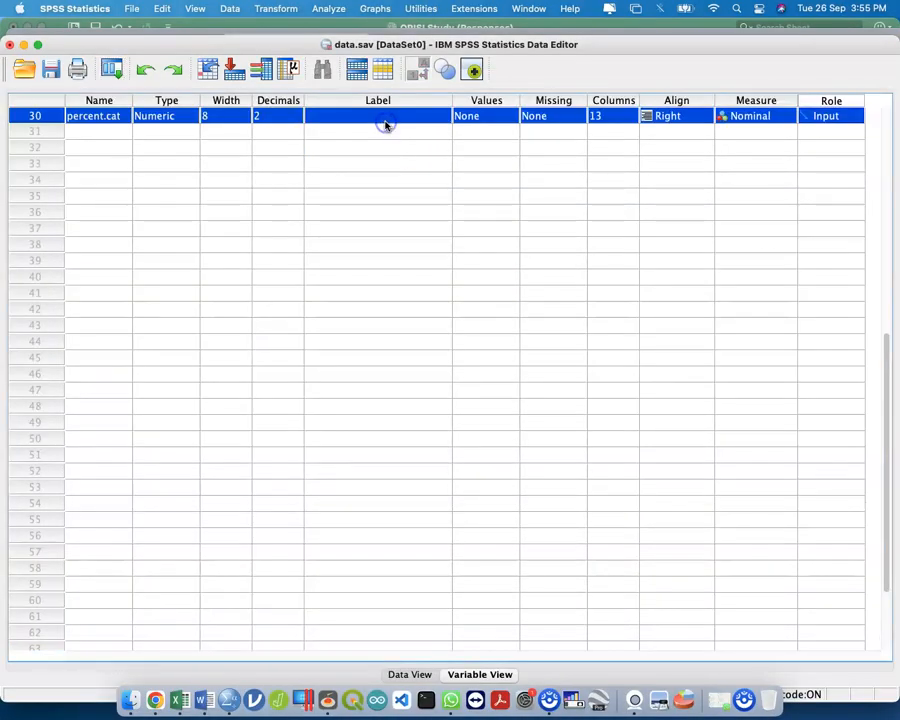
left_click(491, 117)
left_click(510, 117)
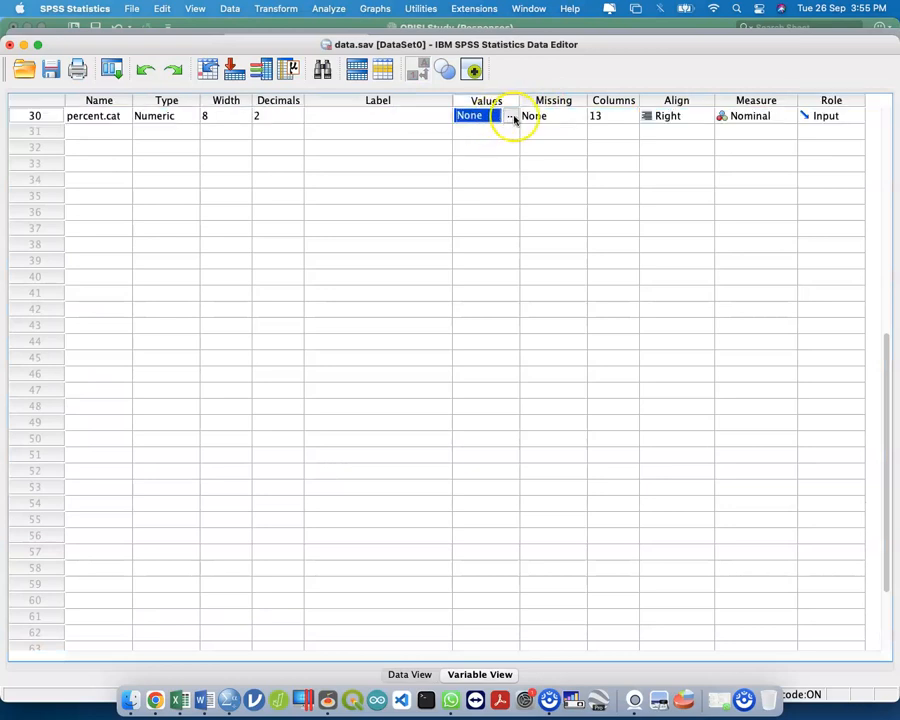
key("Tab")
type("Low")
key("Return")
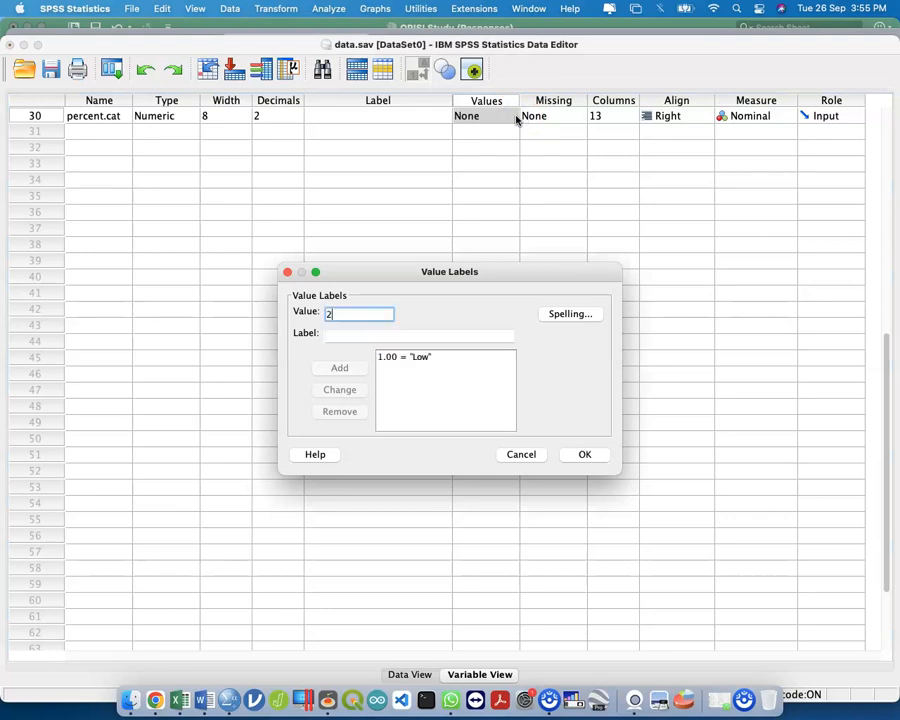
key("Tab")
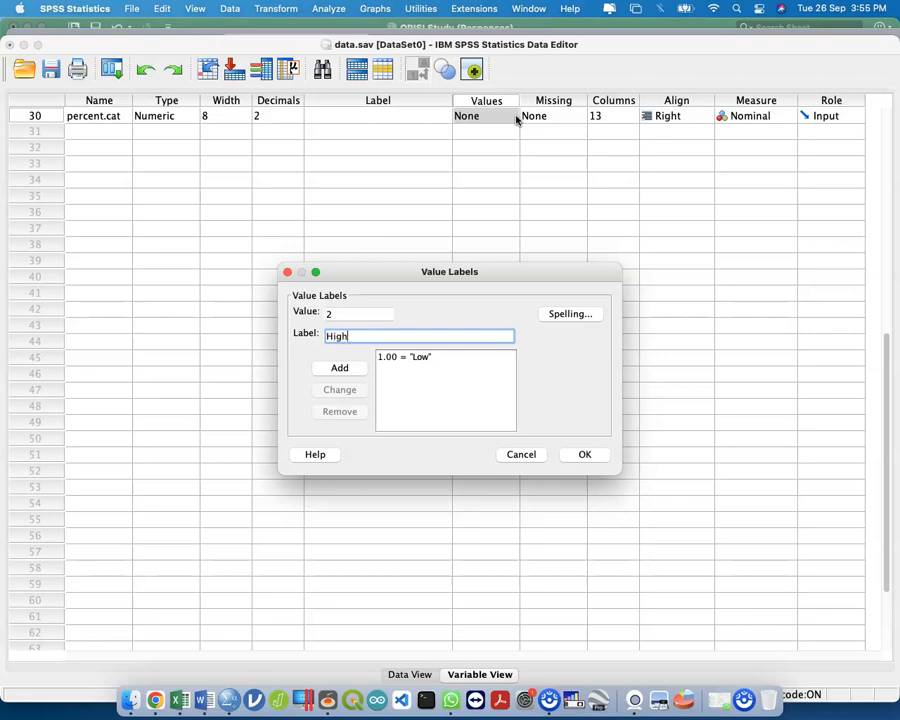
left_click(352, 369)
left_click(584, 455)
Run the VALUE LABELS command for percent.cat with 1 'Low Readiness' and 2 'High Readiness' from SyntaxADNR.sps, including its EXECUTE line.
key("ctrl+Up")
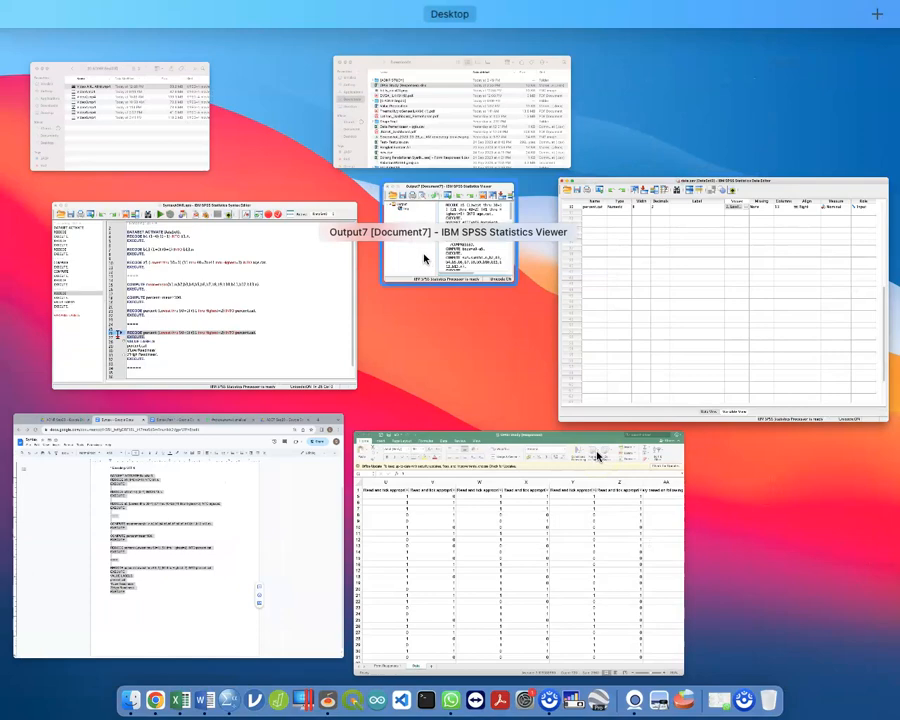
left_click(295, 269)
left_click_drag(332, 524, 227, 480)
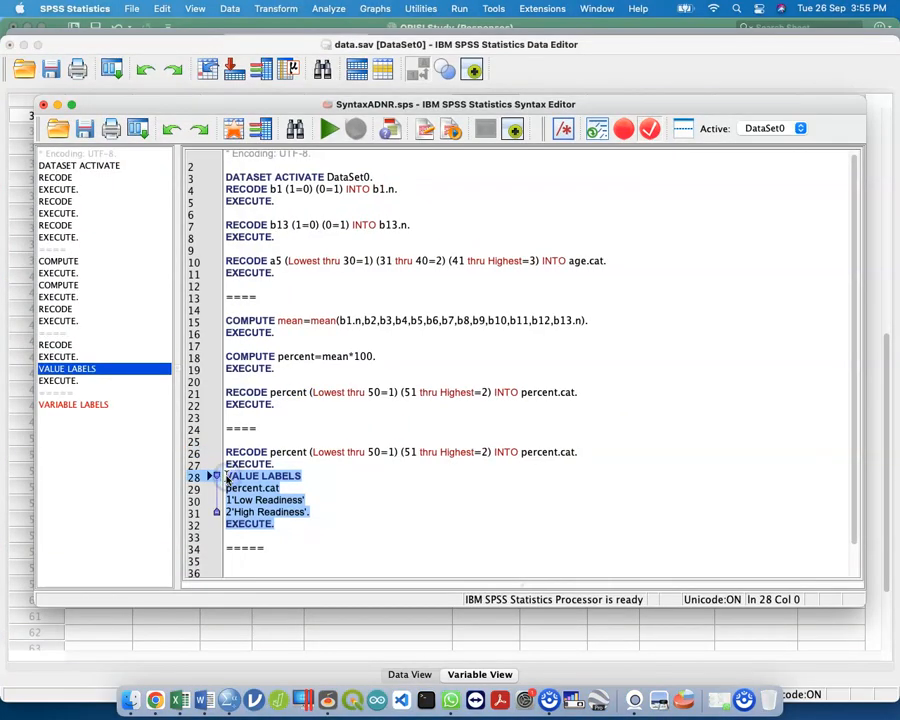
key("super+r")
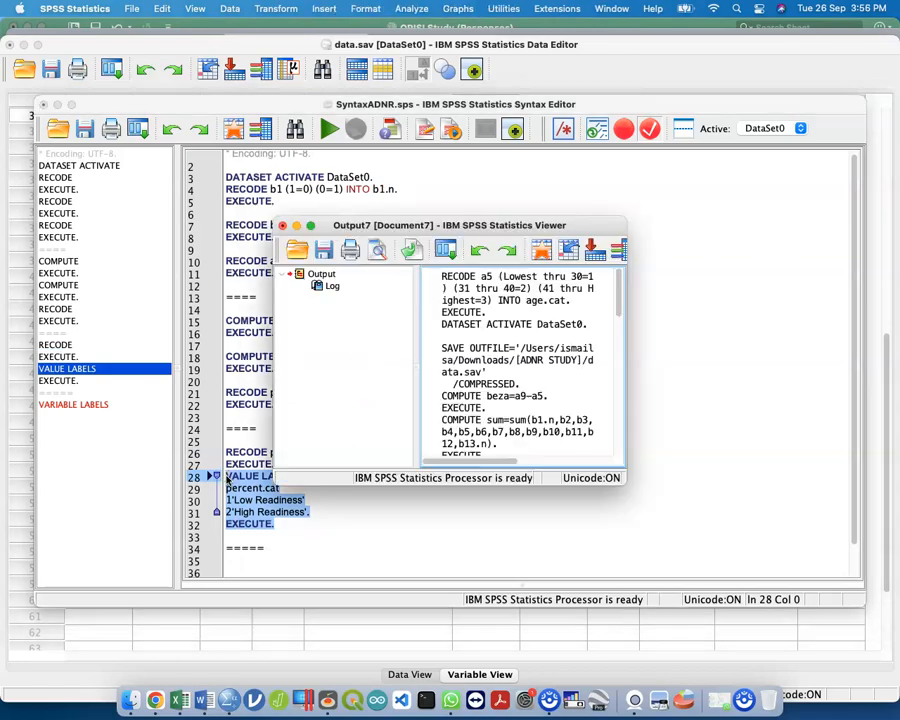
Check the value labels of percent.cat in data.sav and cancel the Value Labels dialog.
key("ctrl+Up")
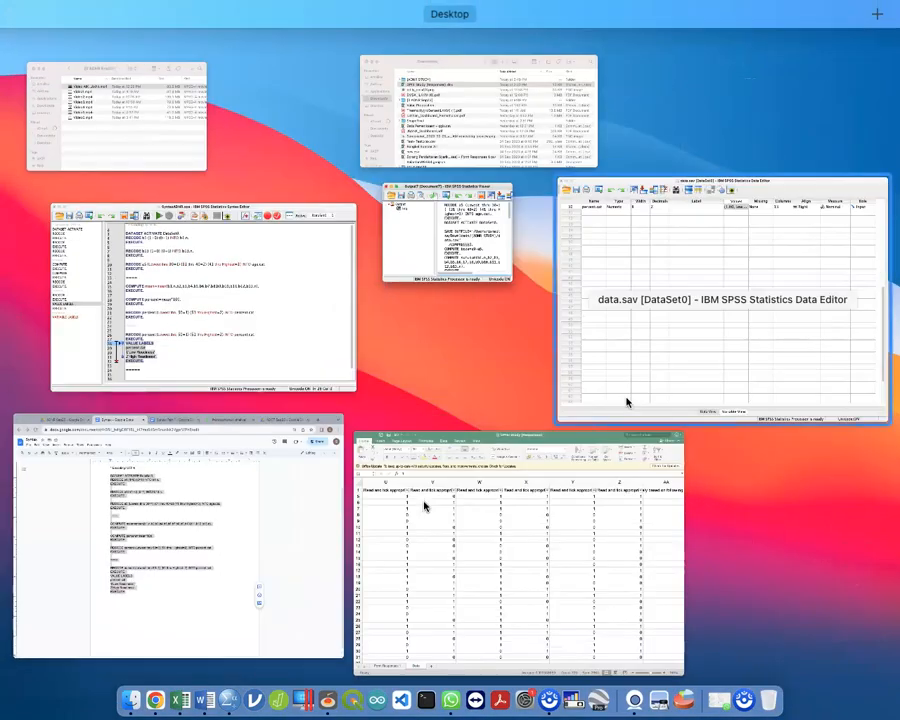
left_click(639, 305)
left_click(513, 118)
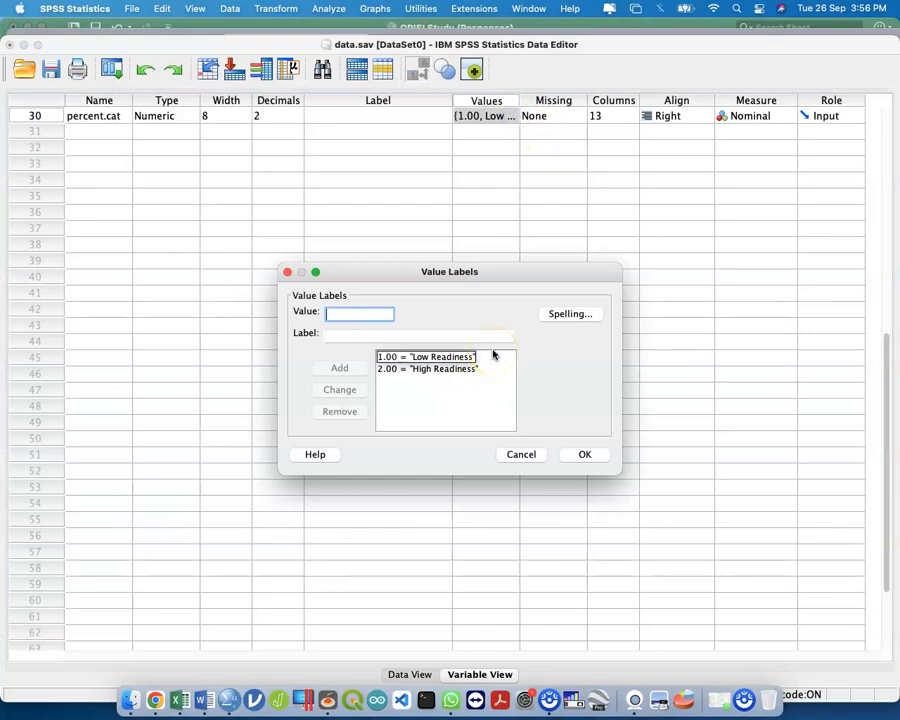
left_click(521, 454)
Replace Readiness with Abes in both percent.cat labels of the VALUE LABELS command in SyntaxADNR.sps.
key("ctrl+Up")
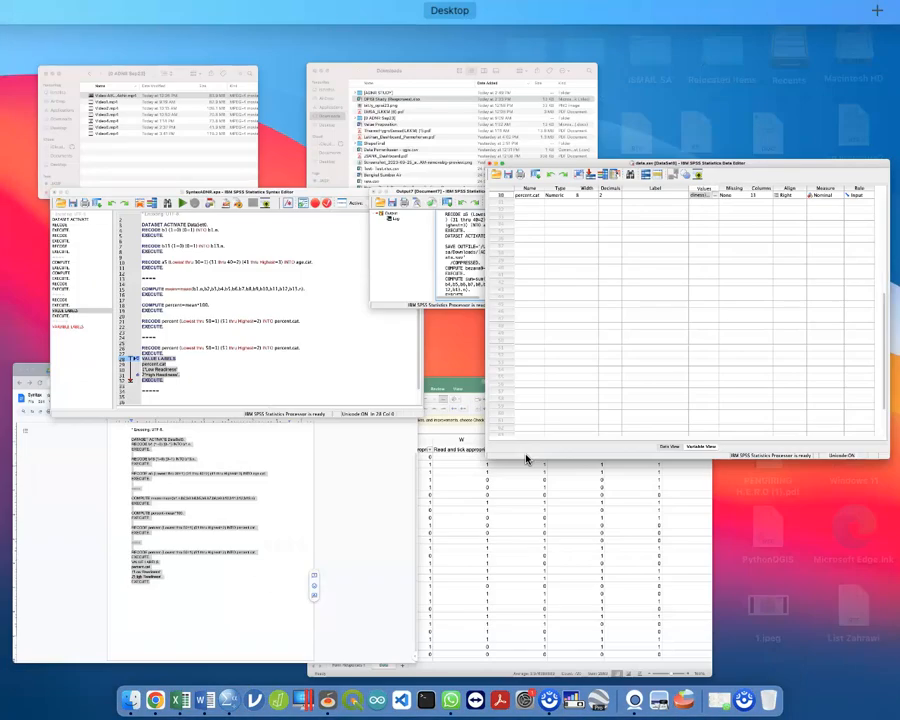
left_click(211, 265)
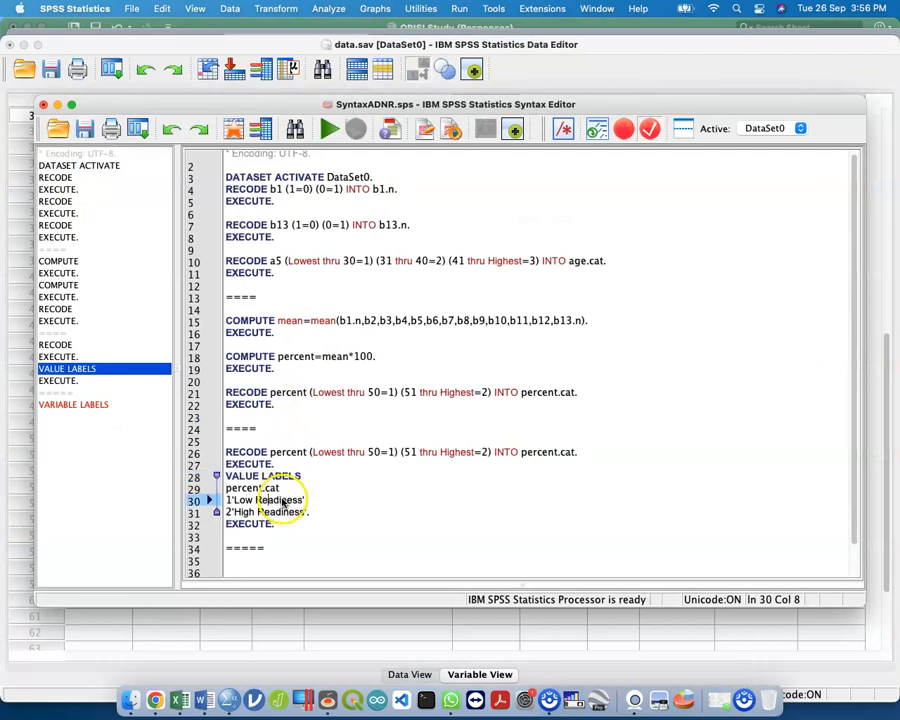
double_click(290, 500)
key("BackSpace")
type("Abes")
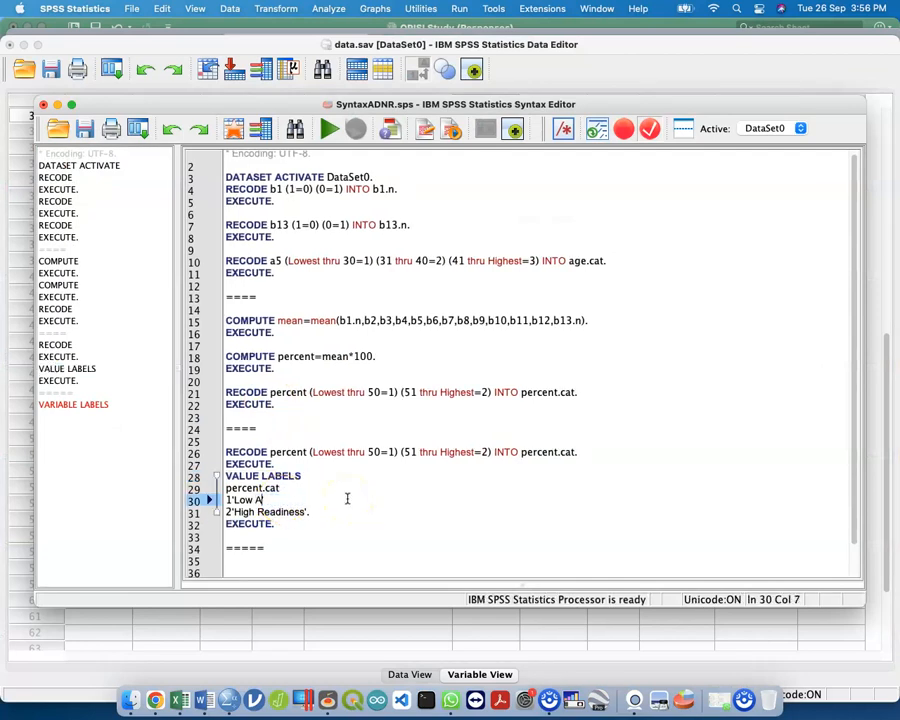
double_click(297, 511)
type("Abes")
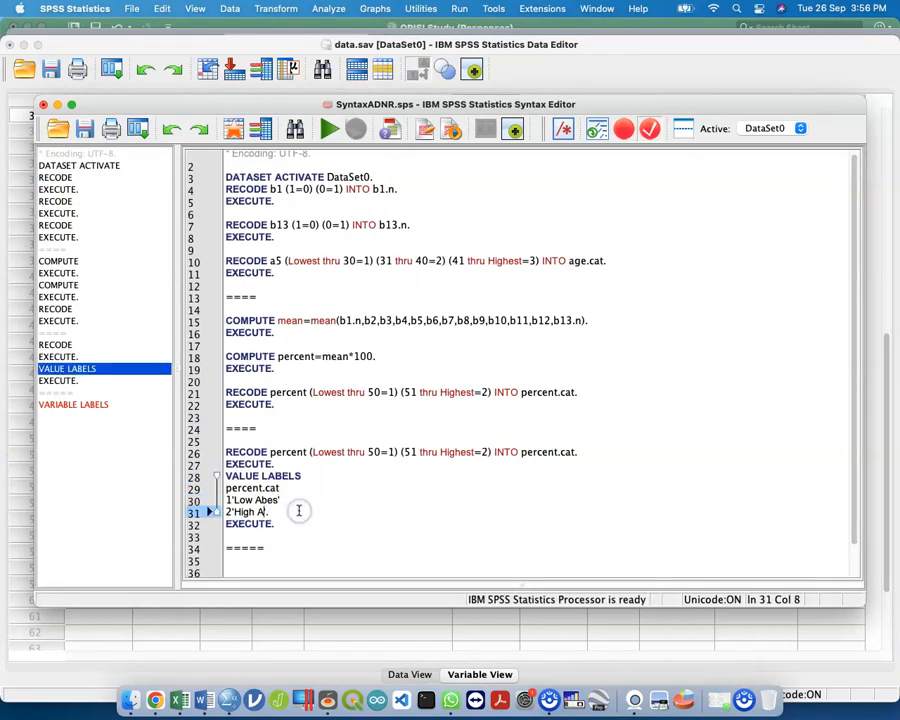
Run the VALUE LABELS block for percent.cat with 'Low Abes' and 'High Abes' and check the percent.cat column in data.sav's Data View.
left_click_drag(284, 530, 220, 478)
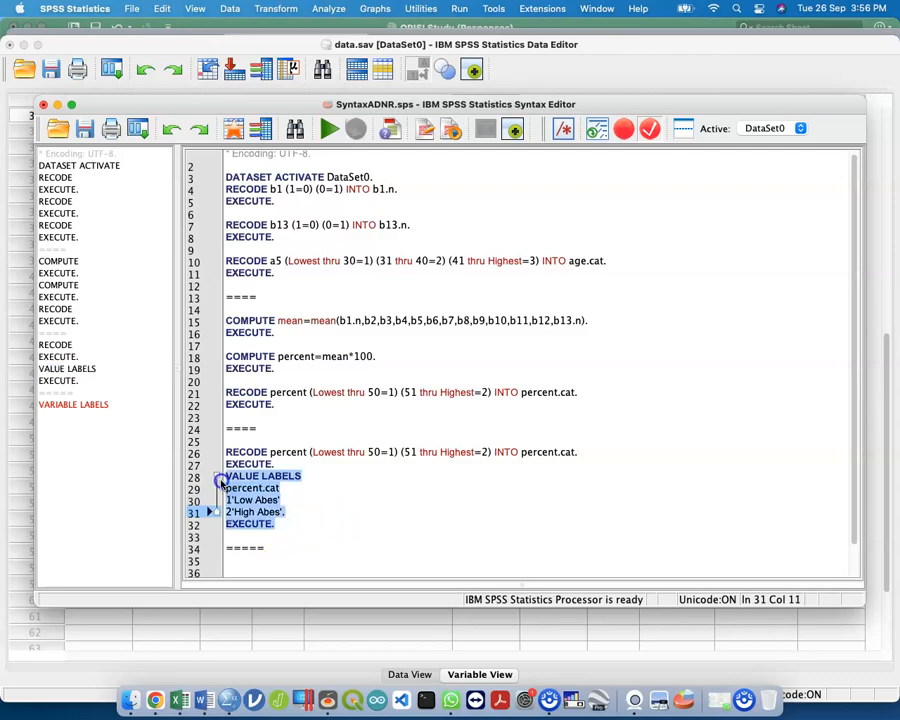
key("super+r")
key("ctrl+Up")
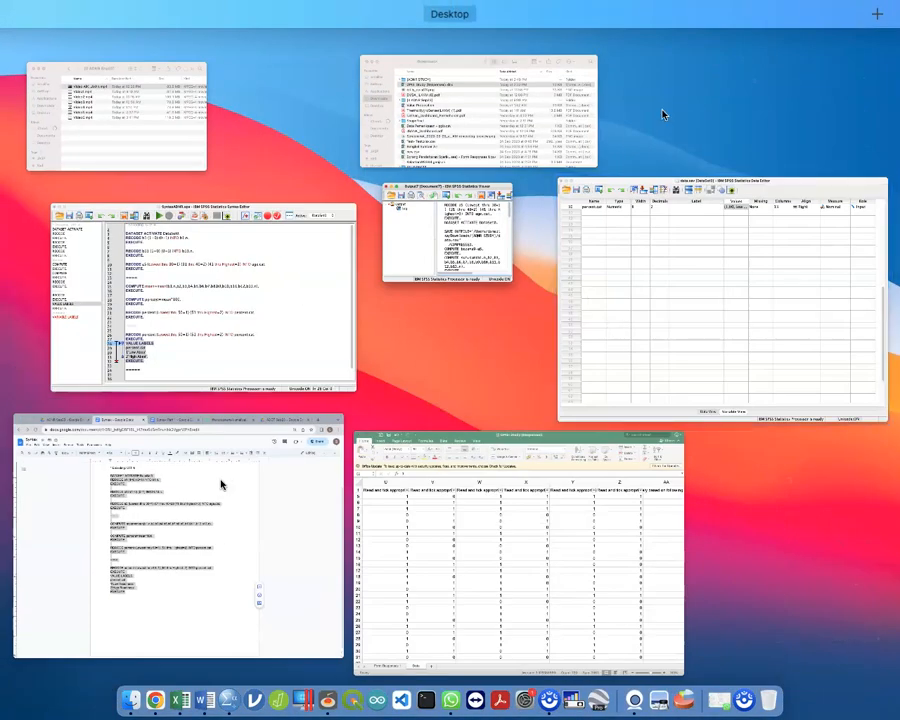
left_click(692, 184)
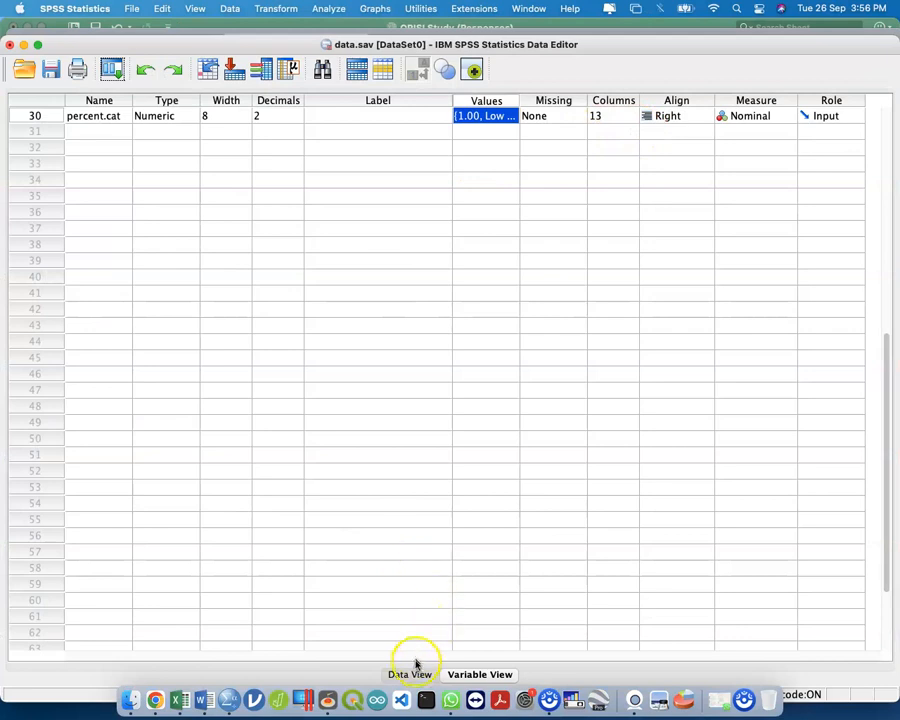
left_click(408, 673)
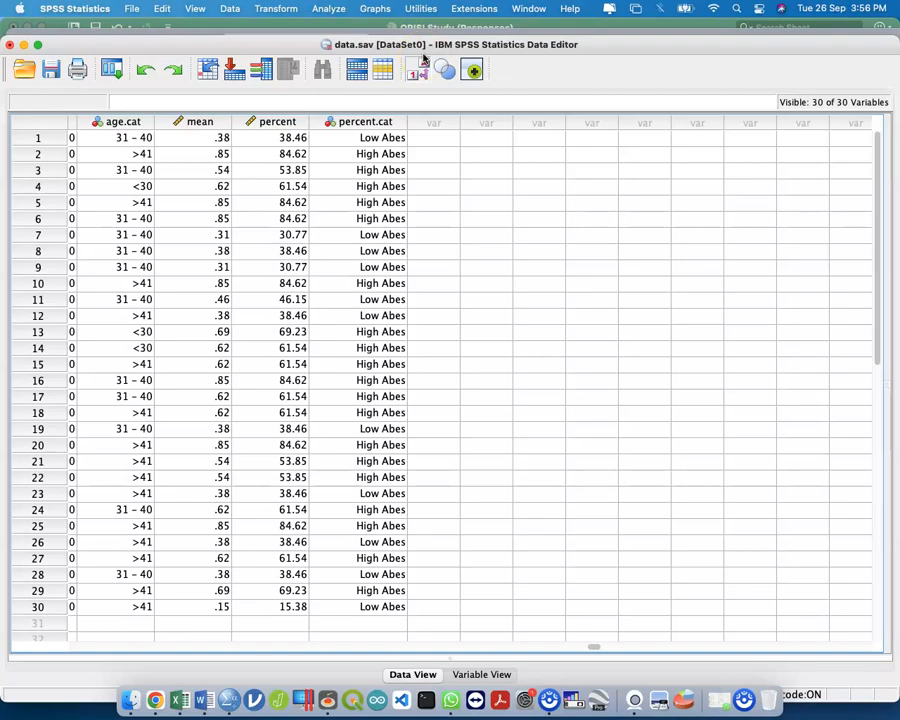
Insert blank lines in SyntaxADNR.sps between the second ==== separator and the last RECODE percent command.
key("ctrl+Up")
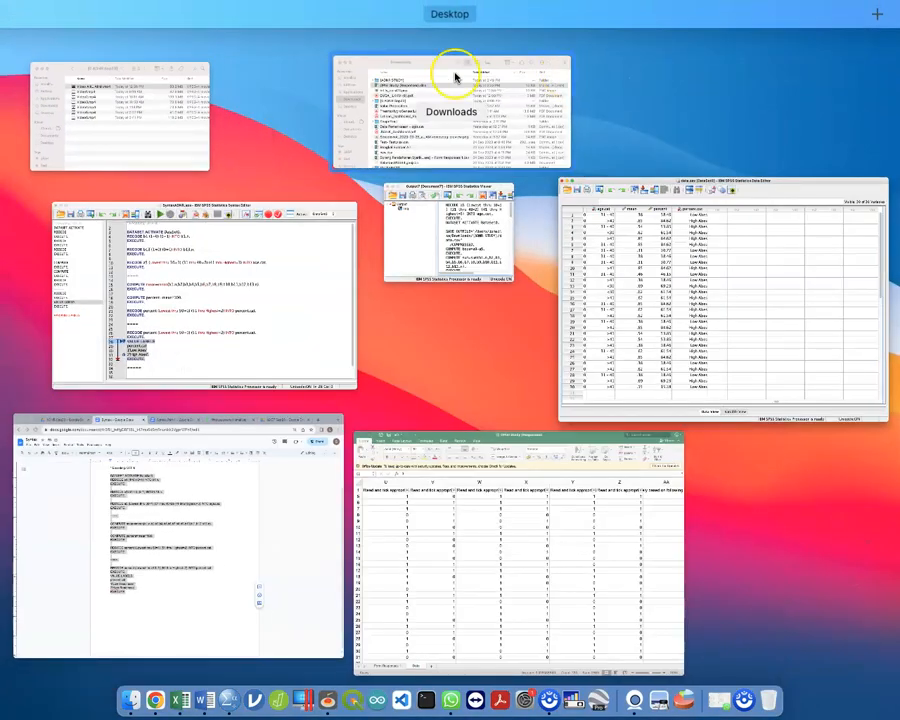
left_click(292, 336)
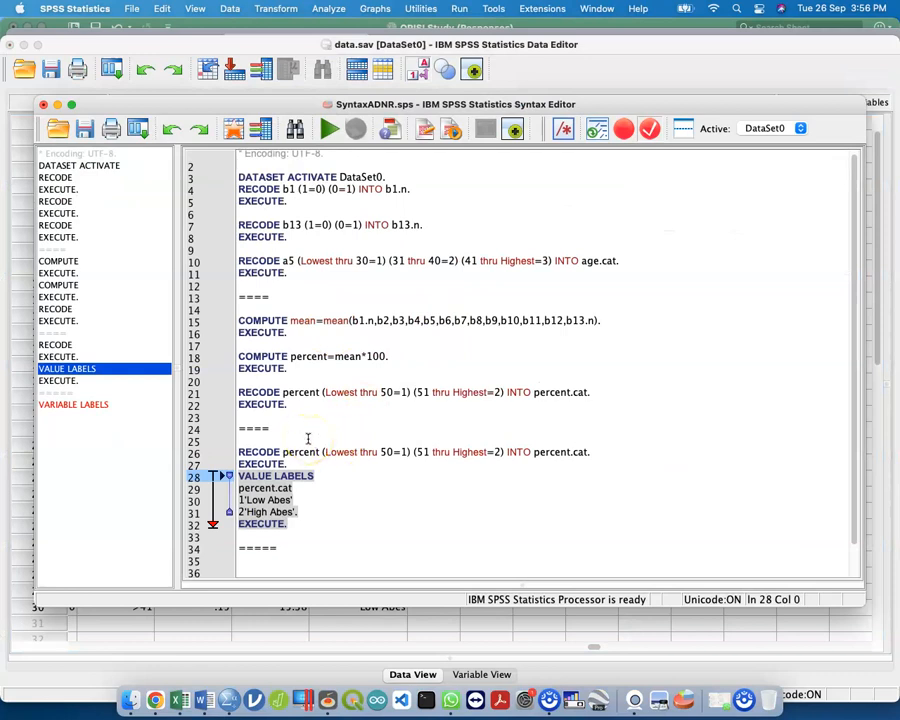
left_click(308, 439)
key("Return")
key("Up")
key("Return")
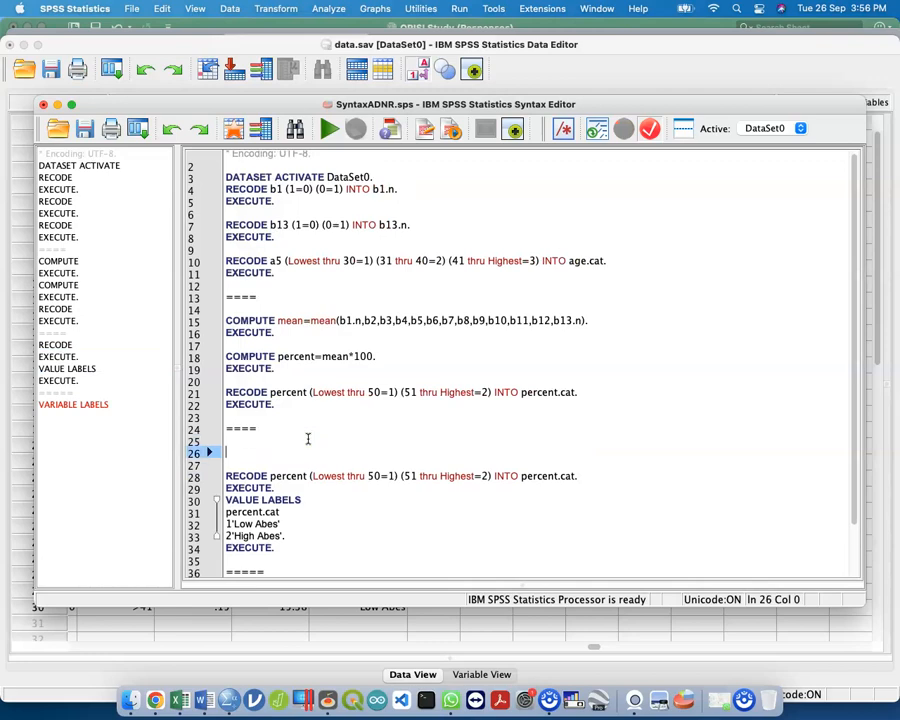
Switch to Chrome, search the web for 'variable name syntax spss' in a new tab, and open IBM's Variable Names page.
key("ctrl+Up")
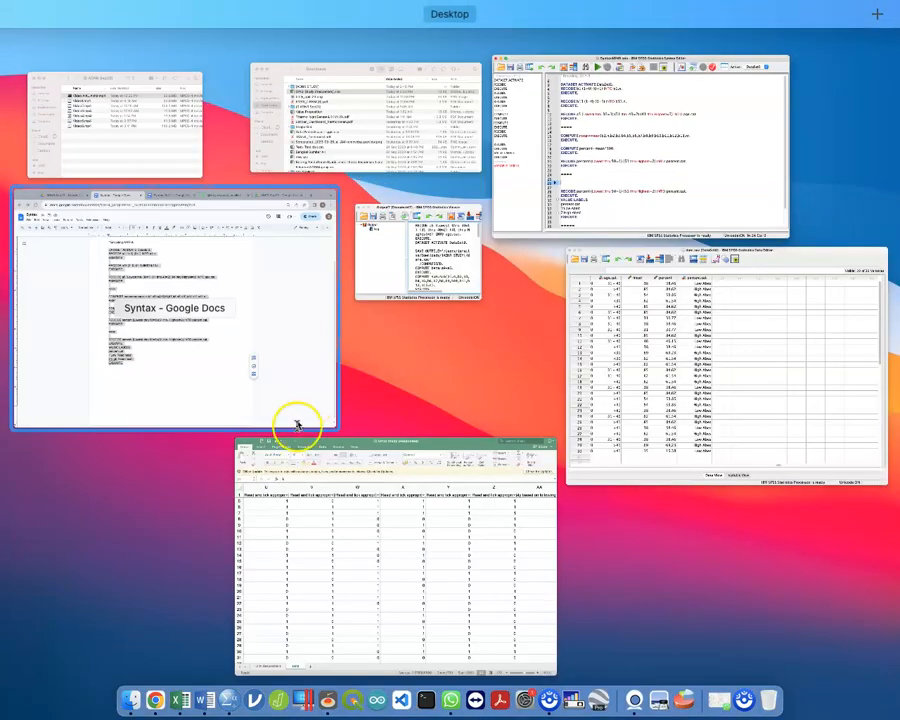
left_click(297, 420)
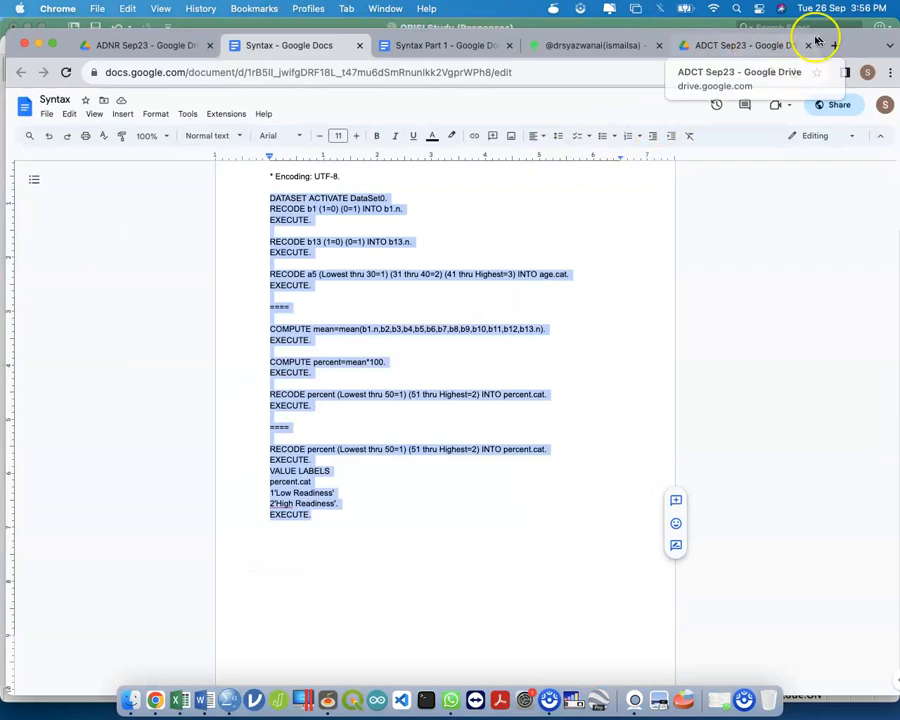
left_click(832, 45)
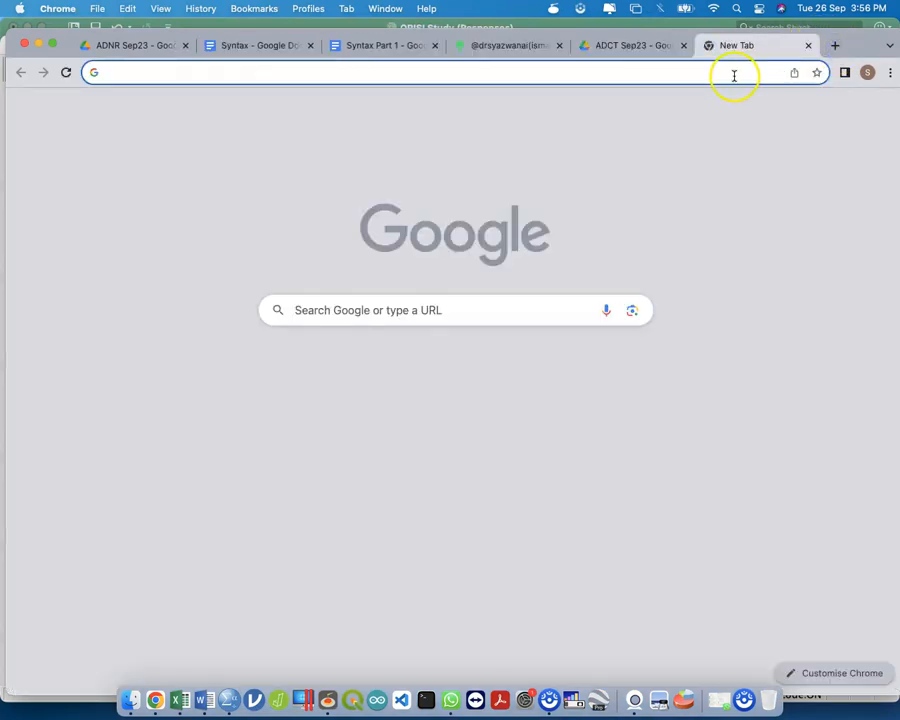
left_click(735, 76)
type("vriable")
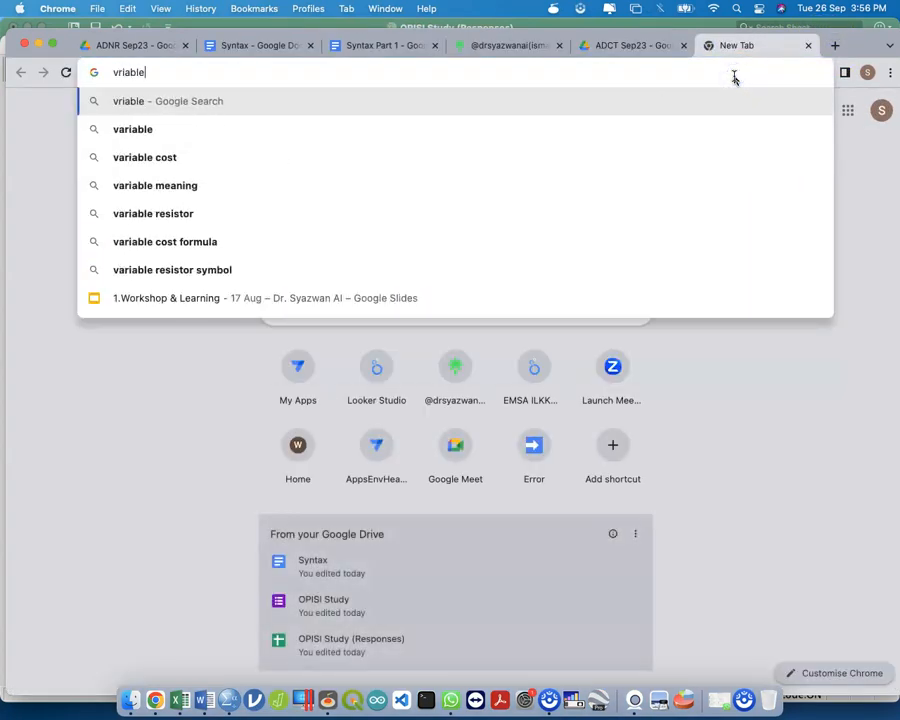
key("Down")
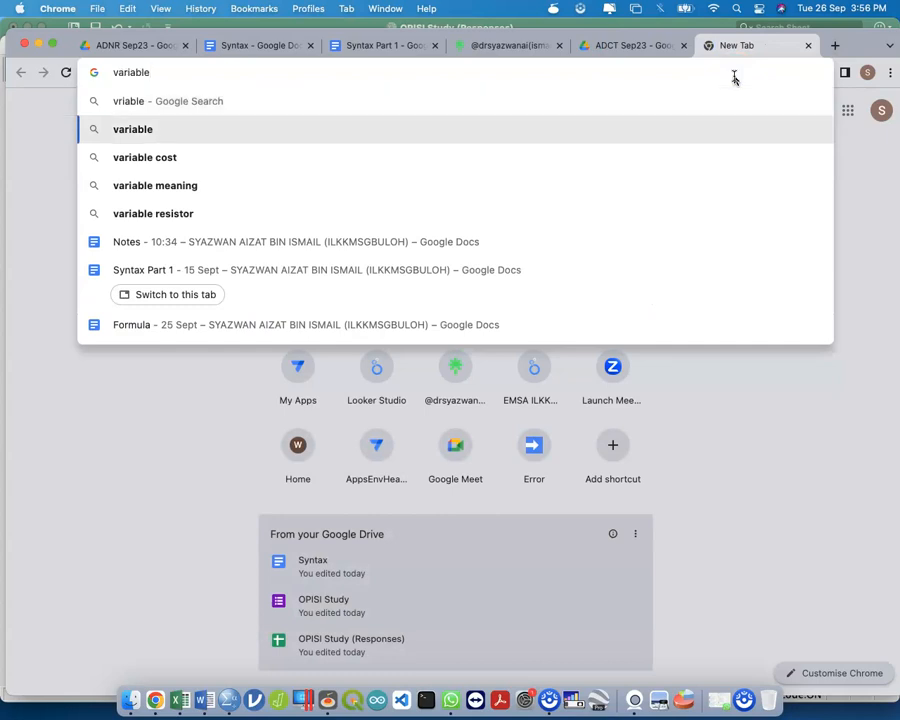
type("name ")
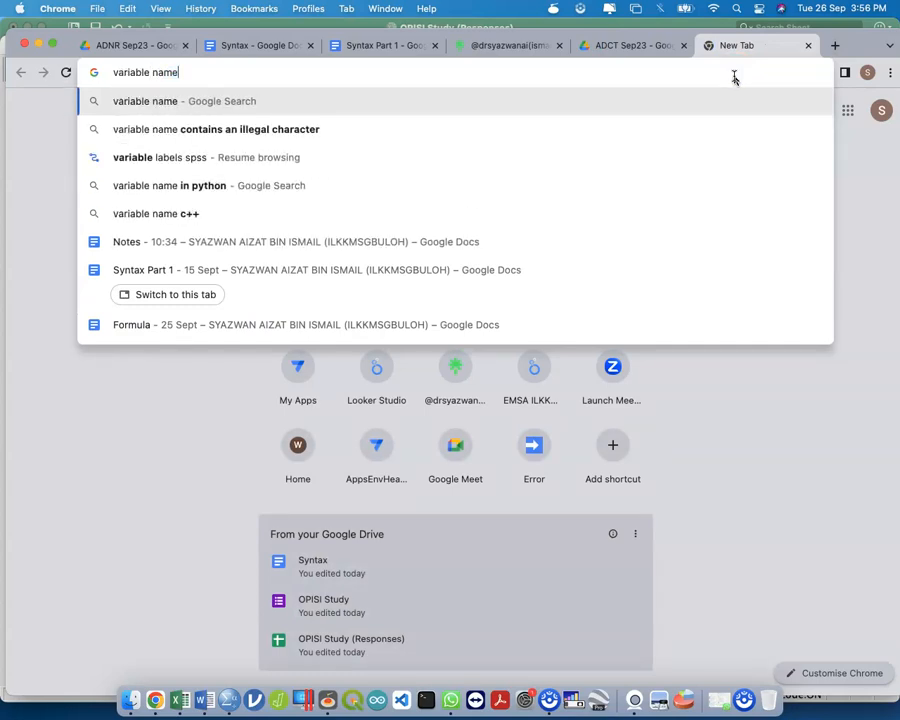
type("syntax spss")
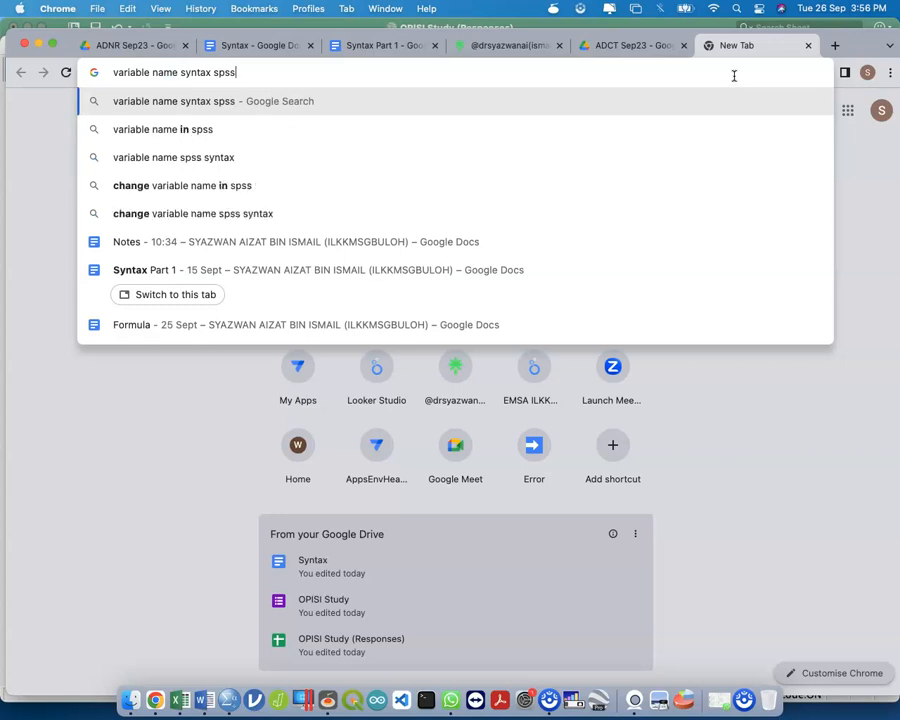
key("Return")
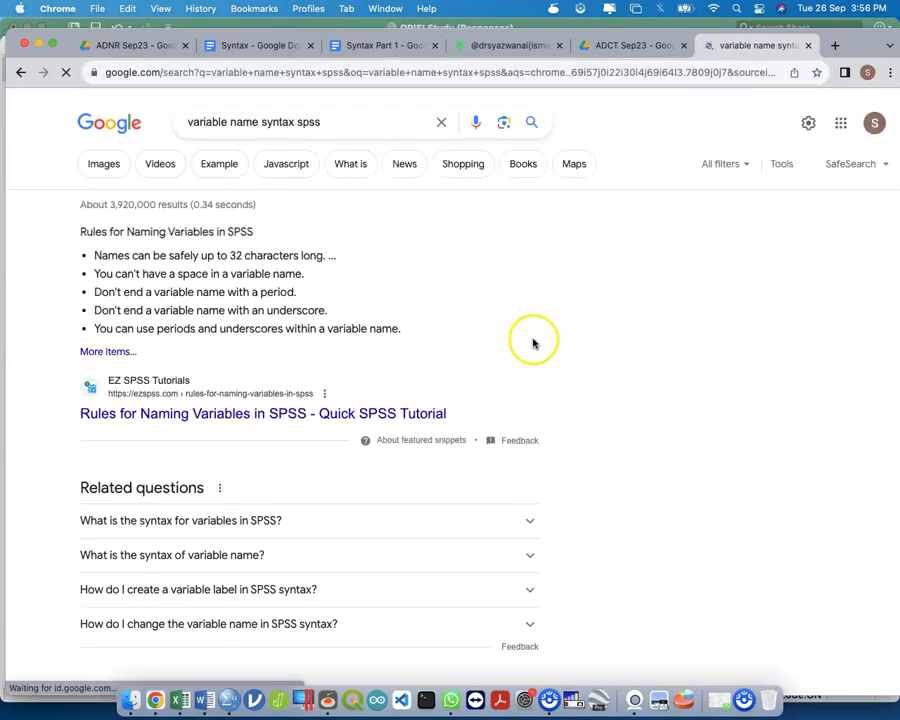
scroll(176, 474, "down", 5)
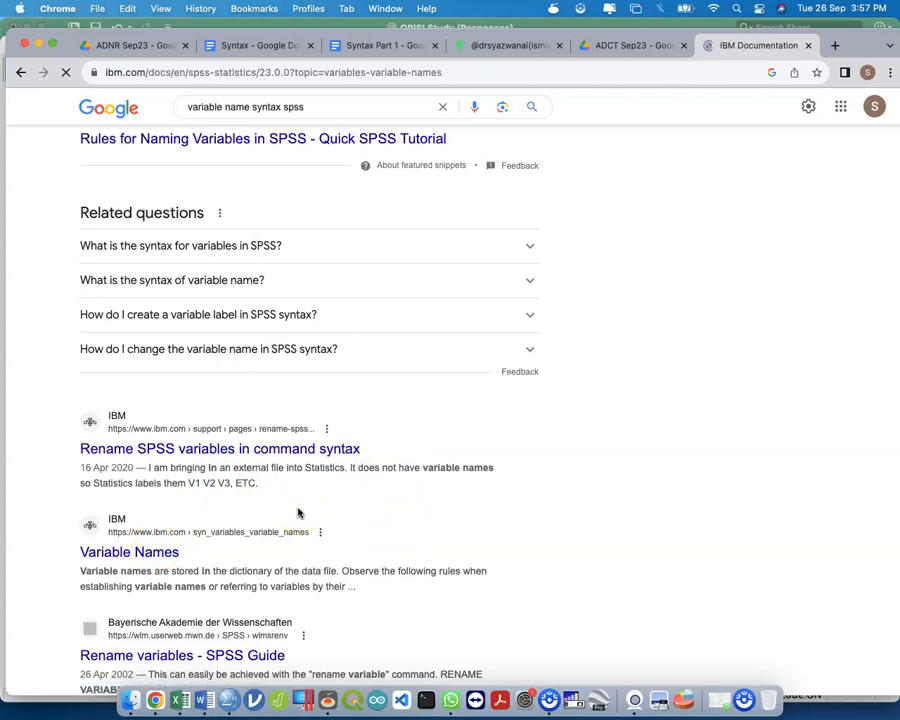
Switch to data.sav in SPSS and set the variable label of percent.cat to 'Percentage dalam kategori'.
key("ctrl+Up")
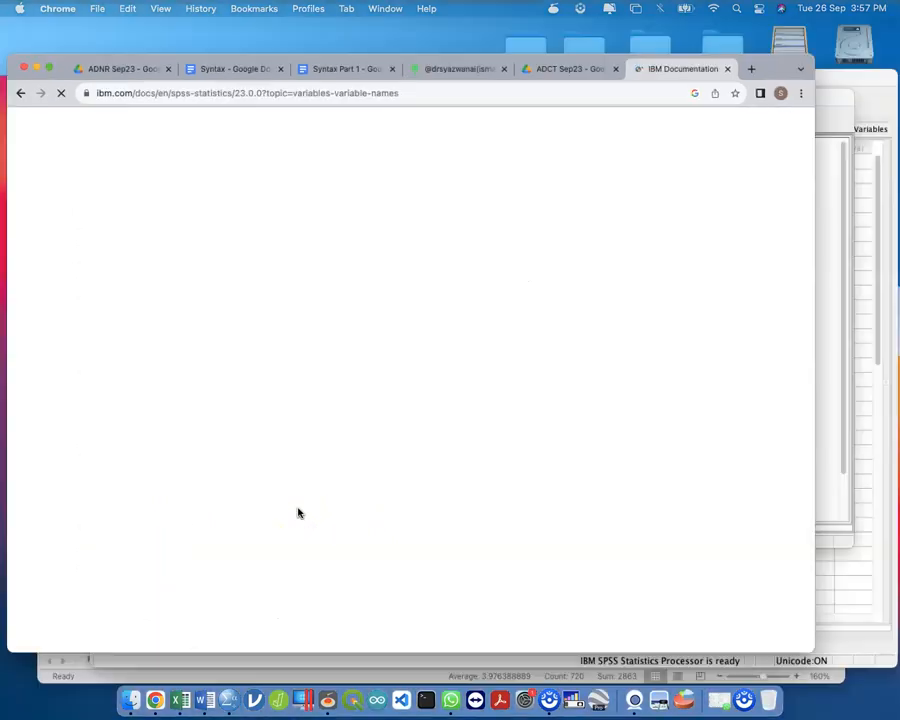
left_click(648, 419)
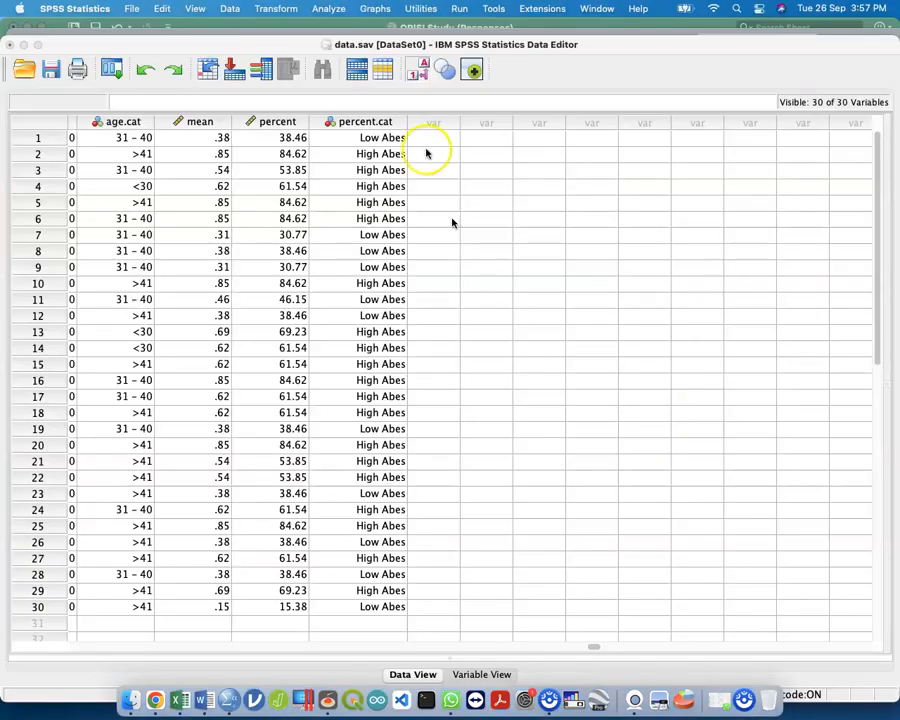
double_click(364, 122)
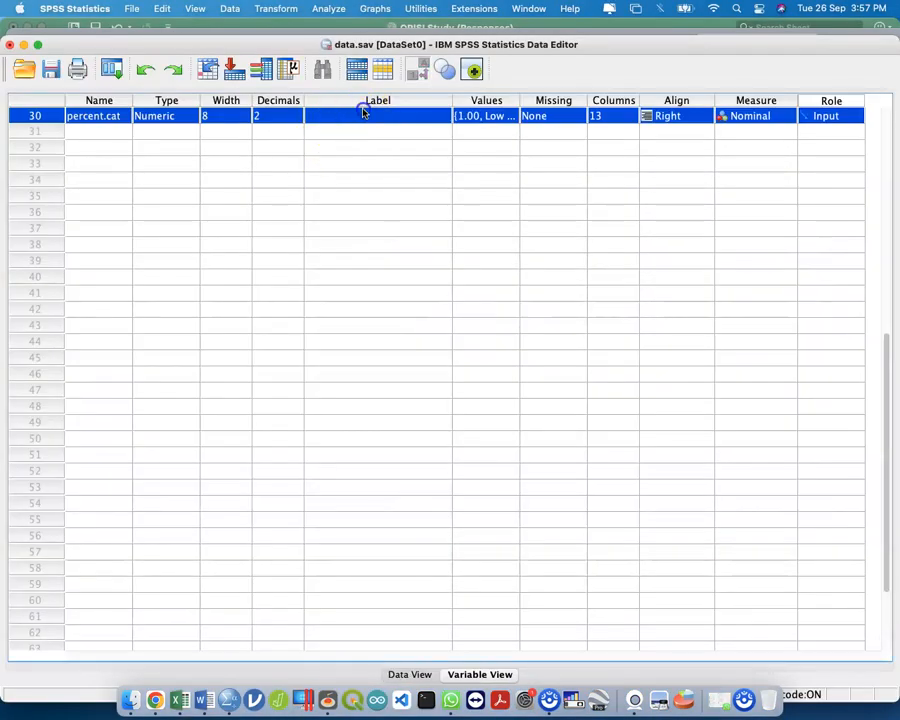
left_click(363, 114)
type("PErcentage dalam k")
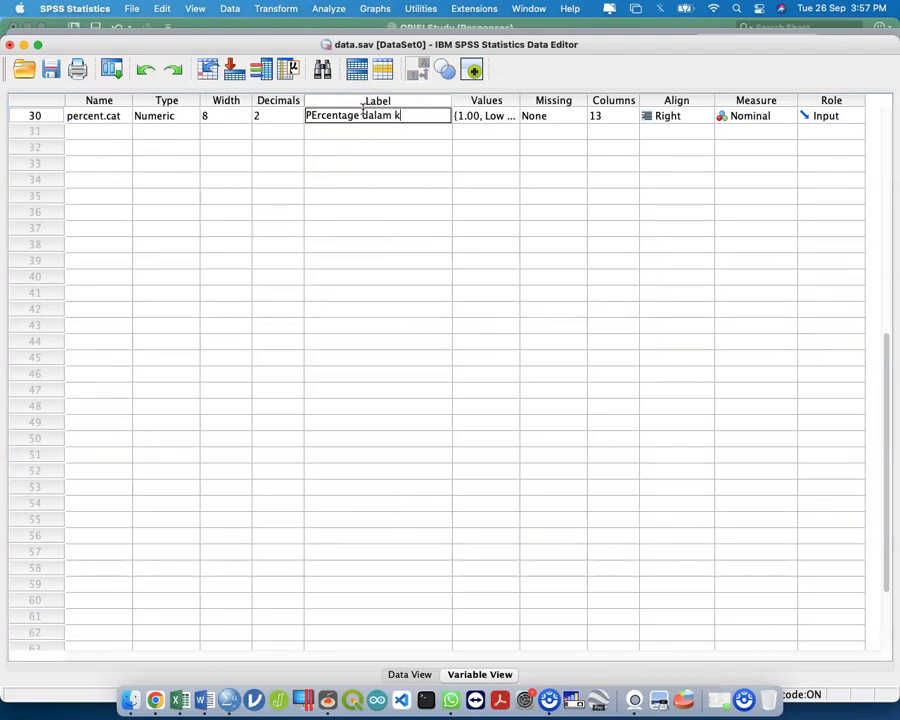
type("i")
key("Return")
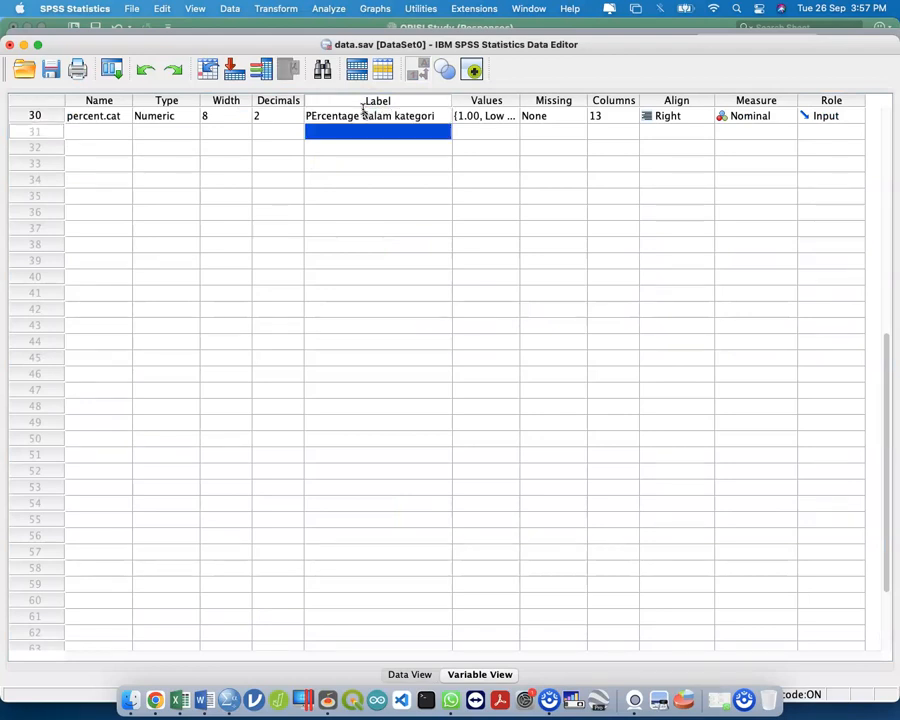
double_click(313, 115)
key("BackSpace")
type("e")
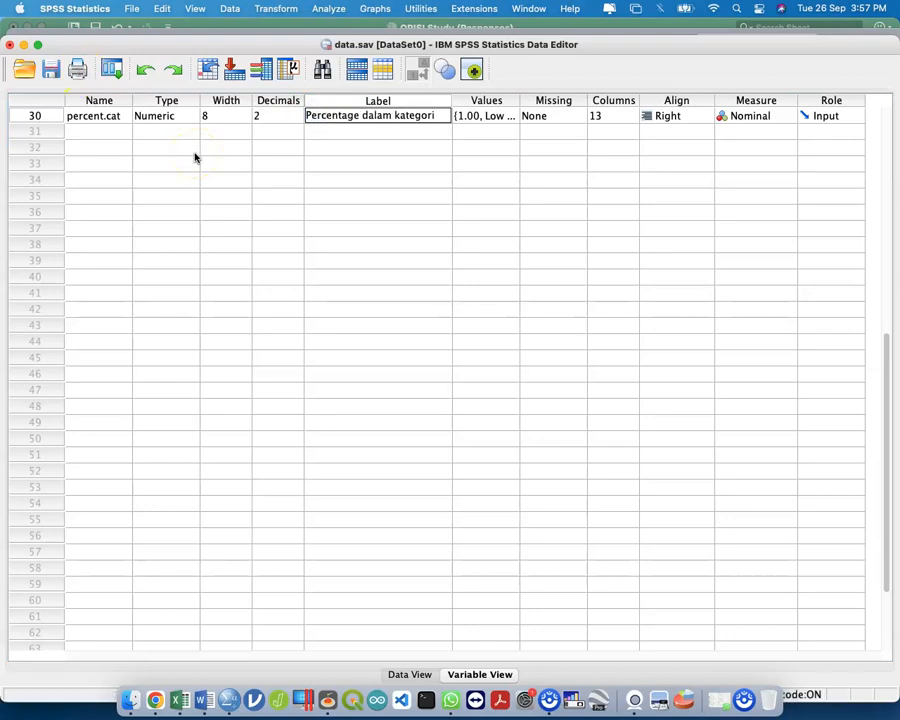
Remove the extra blank lines above the last RECODE percent command in SyntaxADNR.sps.
key("ctrl+Up")
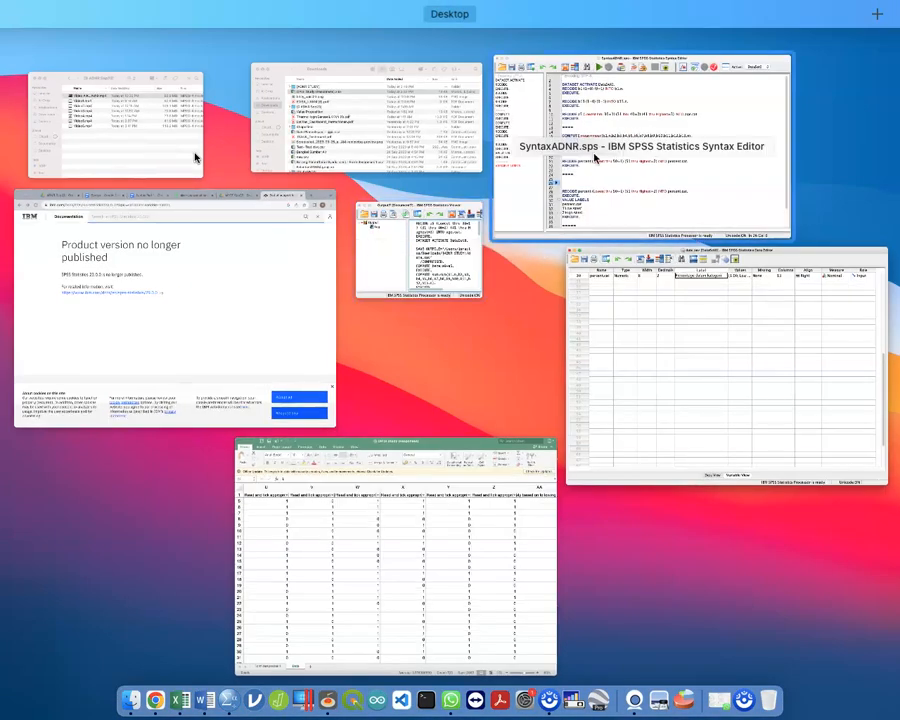
left_click(592, 158)
key("BackSpace")
key("BackSpace")
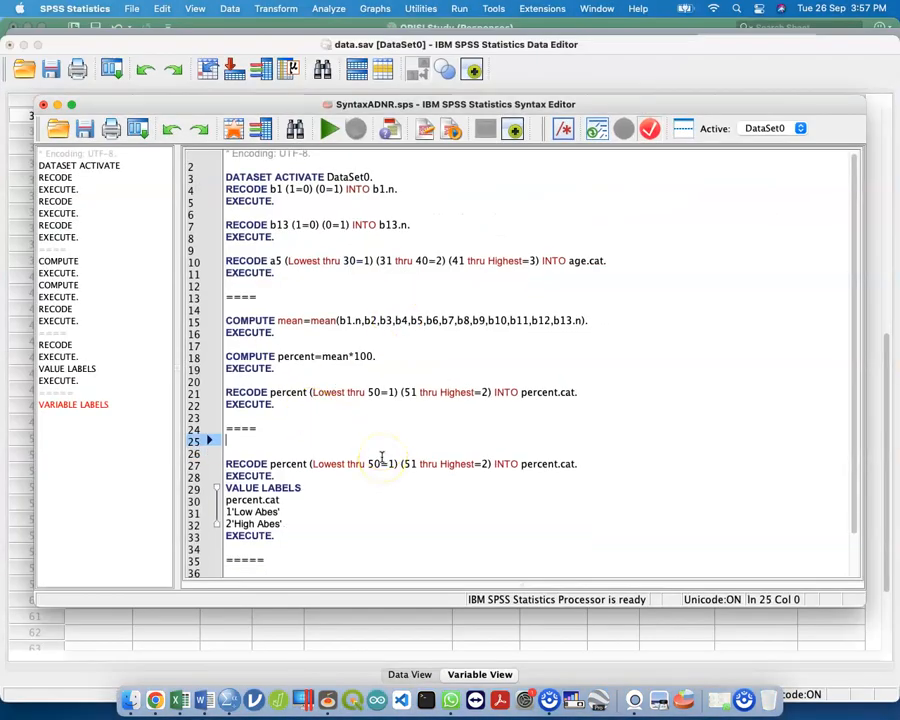
key("Down")
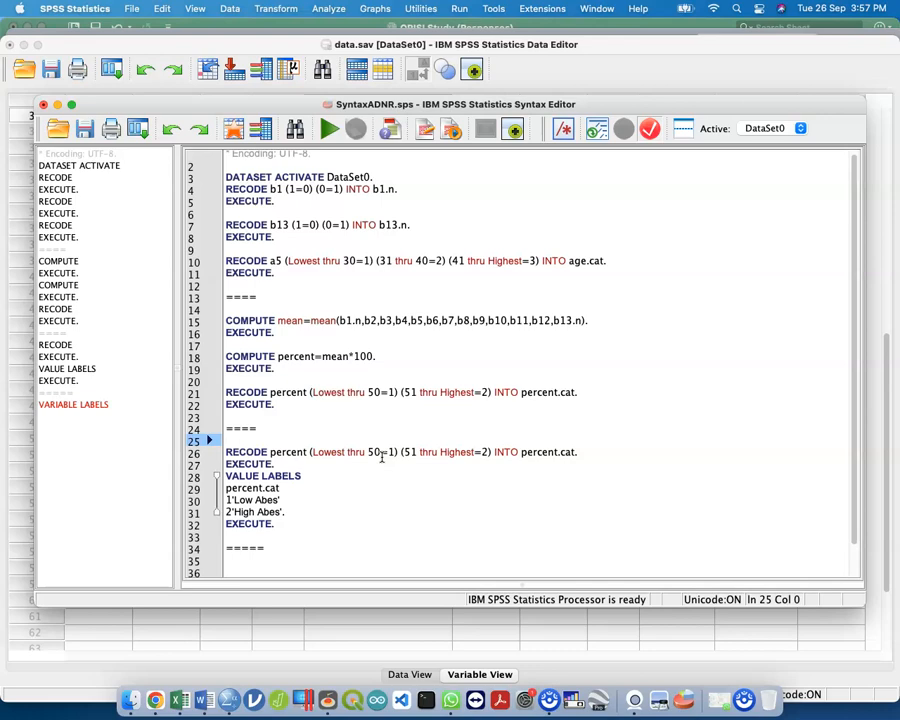
Switch to the OPISI Study (Responses) workbook in Excel and examine the variable codes a1 to b13 and their descriptions on the Data sheet.
key("ctrl+Up")
left_click(295, 578)
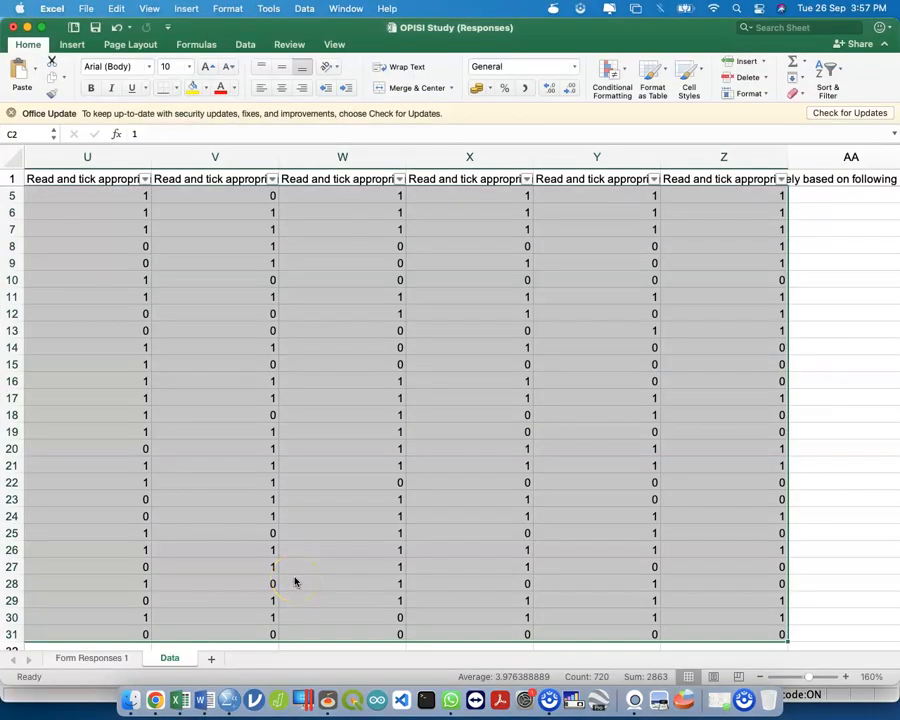
scroll(295, 581, "left", 10)
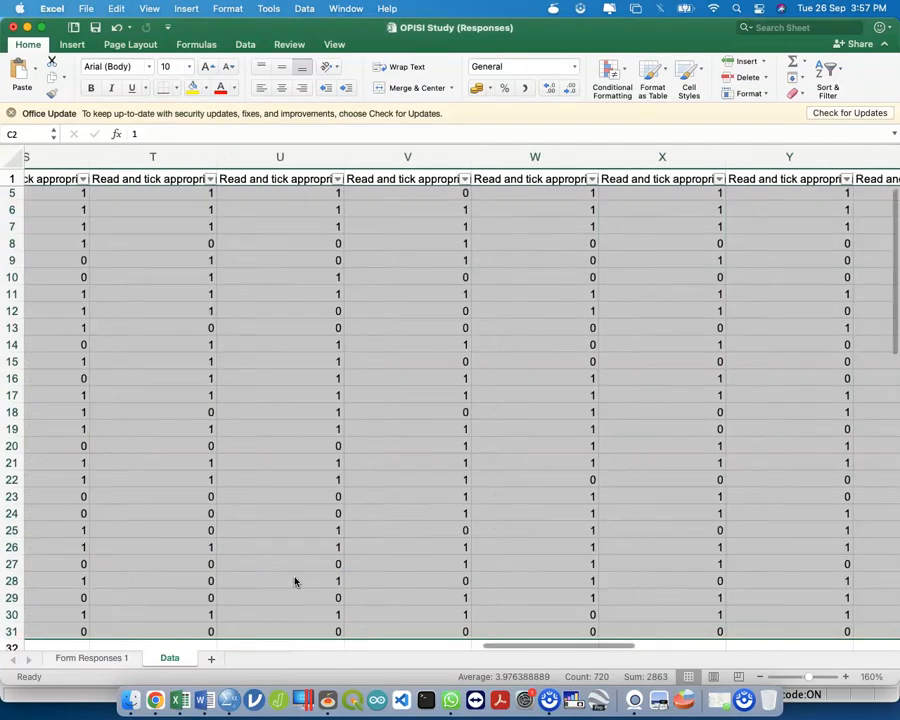
scroll(295, 581, "down", 15)
scroll(295, 581, "left", 7)
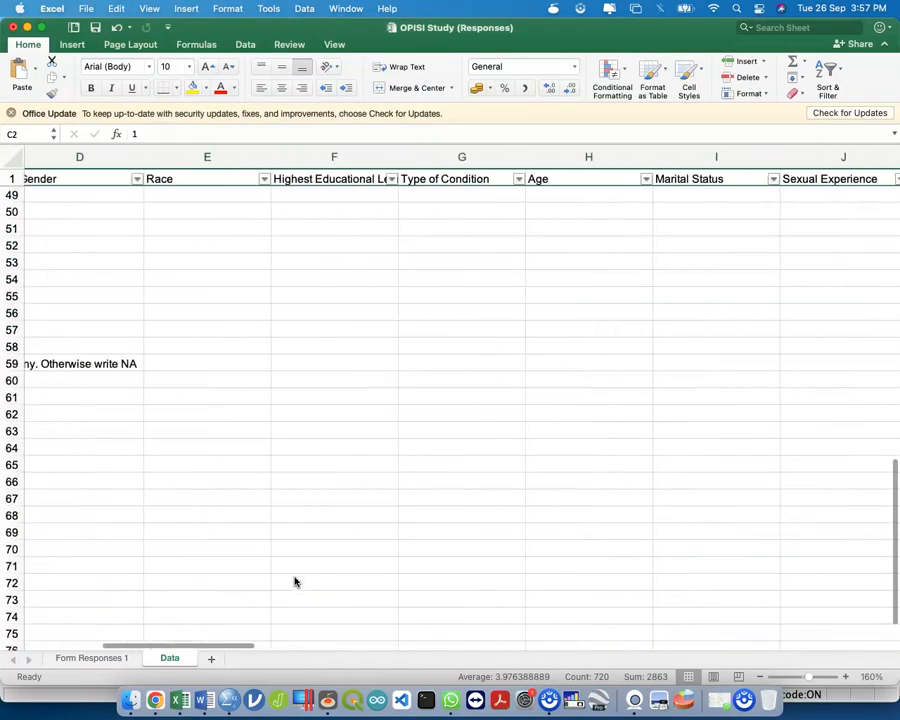
scroll(262, 440, "up", 6)
scroll(262, 440, "up", 1)
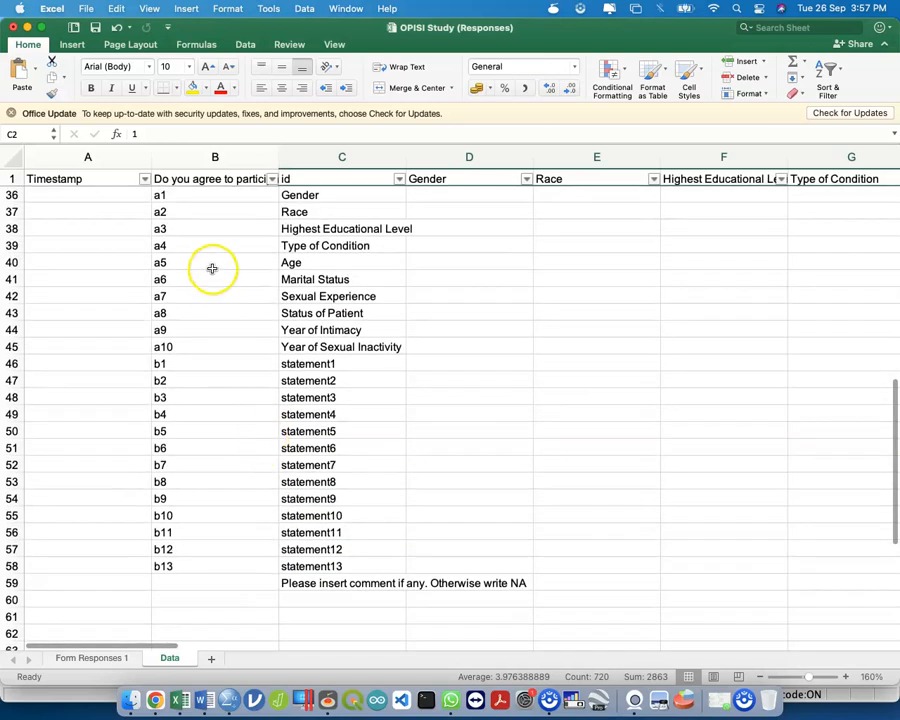
left_click(221, 197)
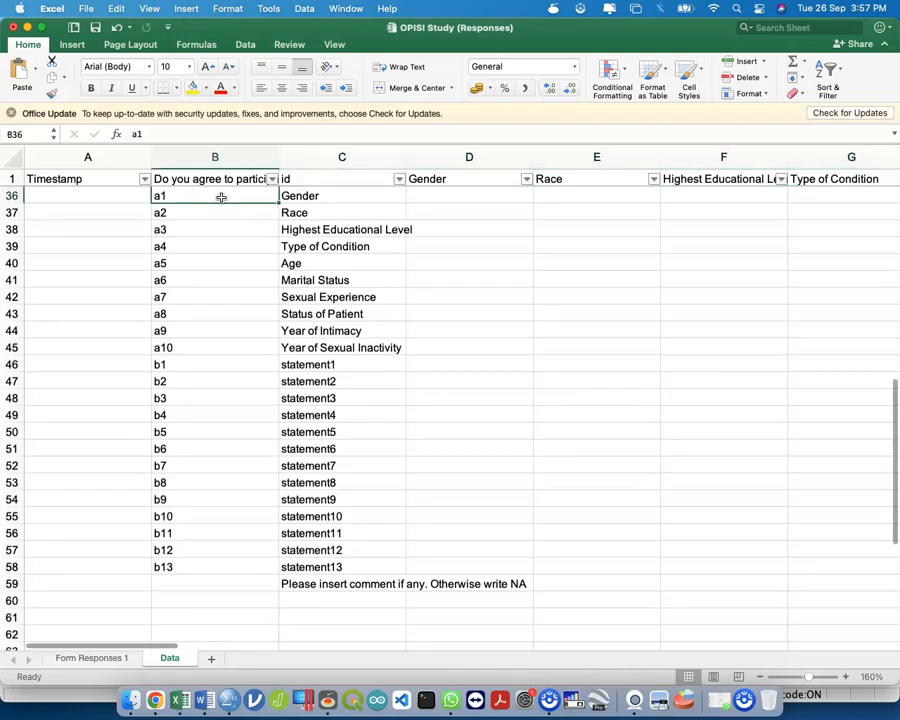
left_click(239, 257)
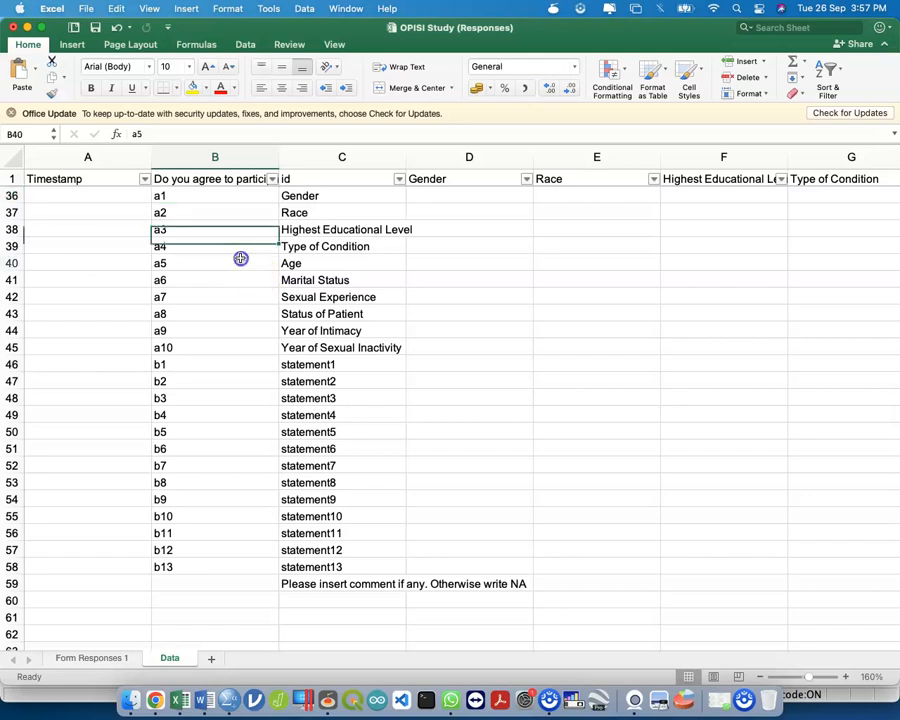
left_click(222, 372)
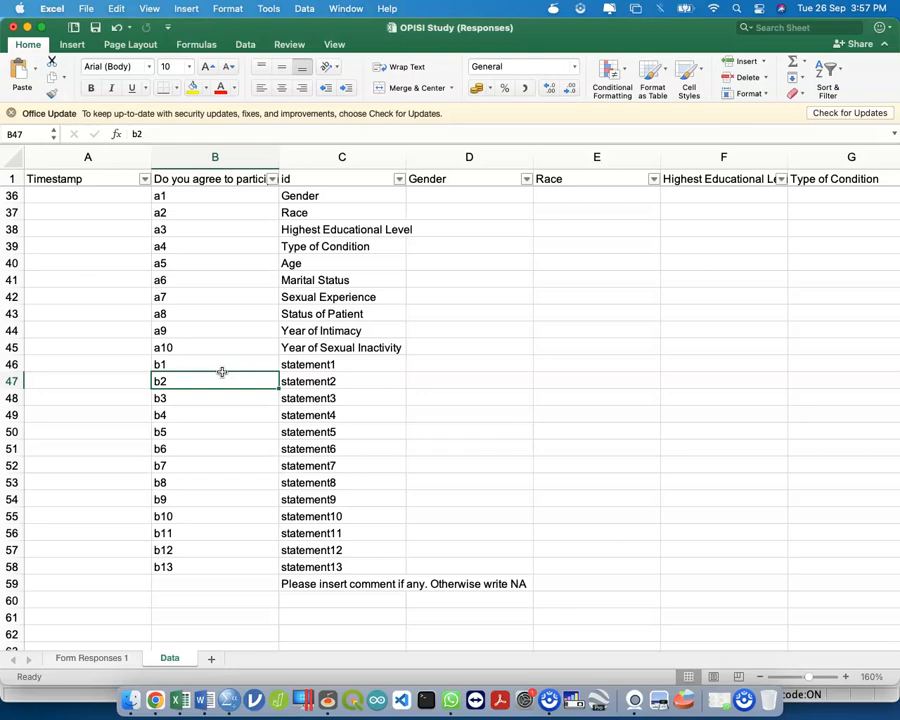
Return to SyntaxADNR.sps in SPSS and review the RECODE command for b13.
key("ctrl+Up")
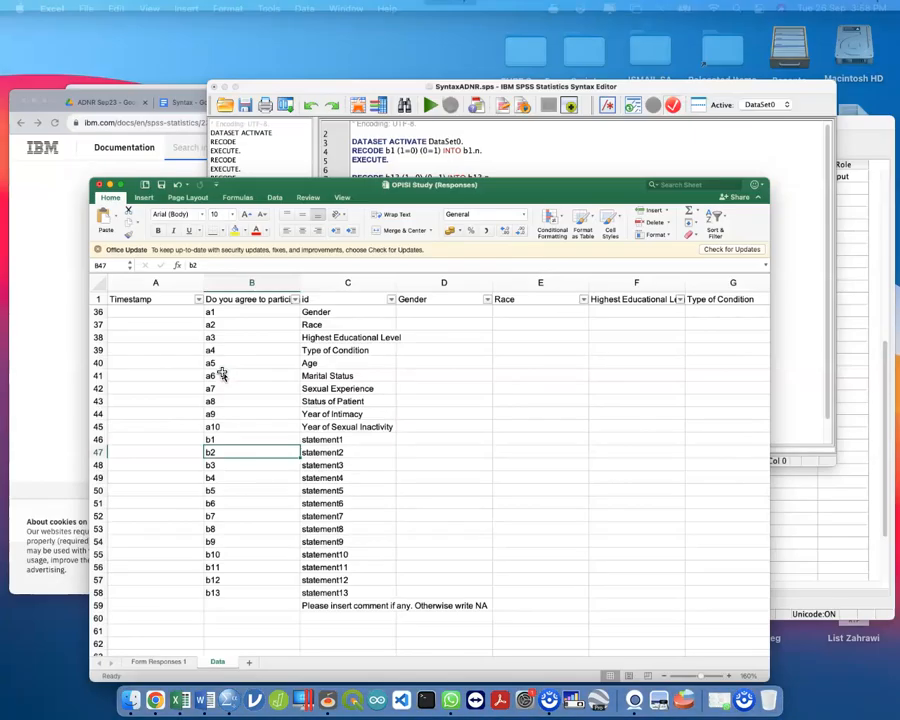
left_click(506, 165)
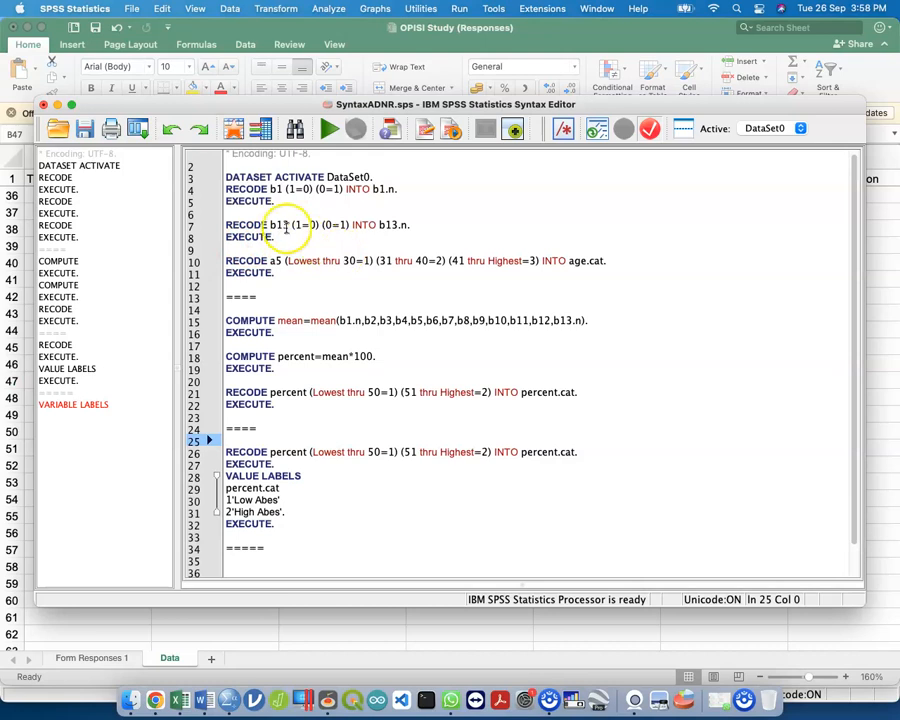
left_click(288, 225)
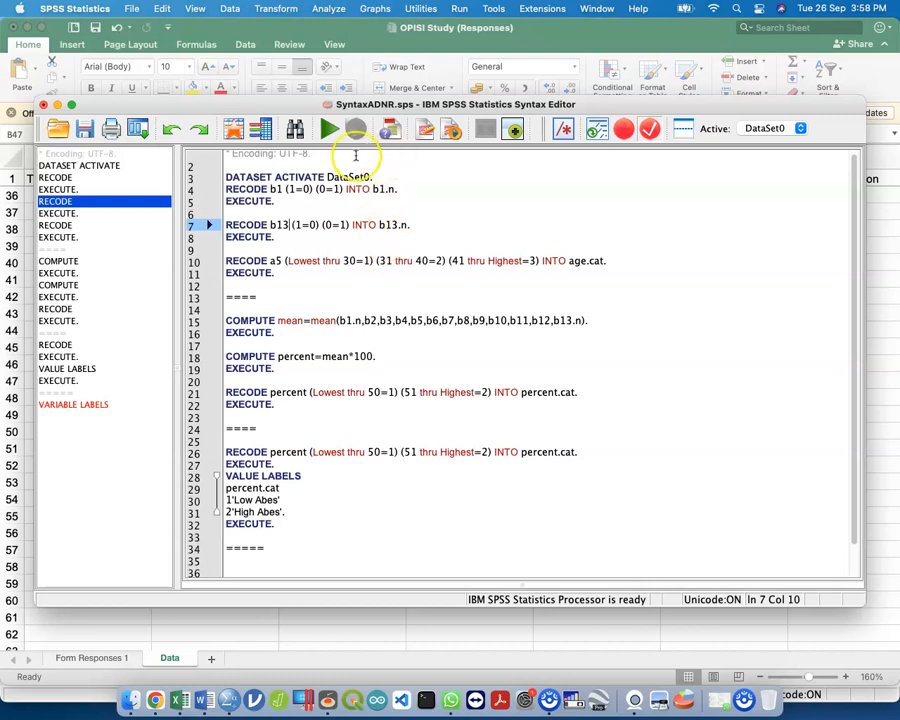
Save SyntaxADNR.sps and copy all of its syntax.
left_click(86, 132)
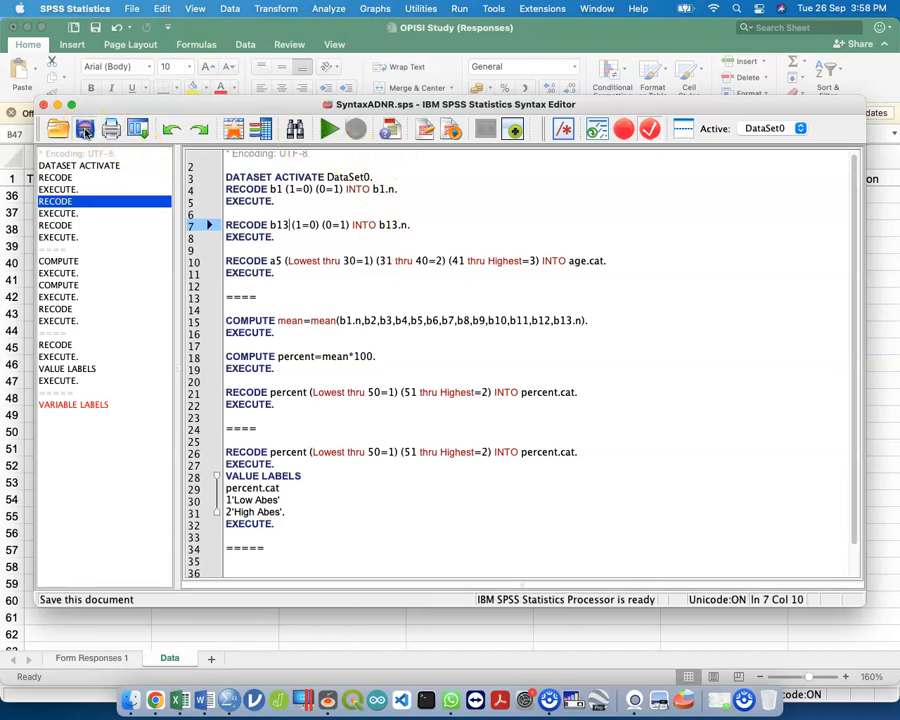
left_click(454, 270)
key("super+a")
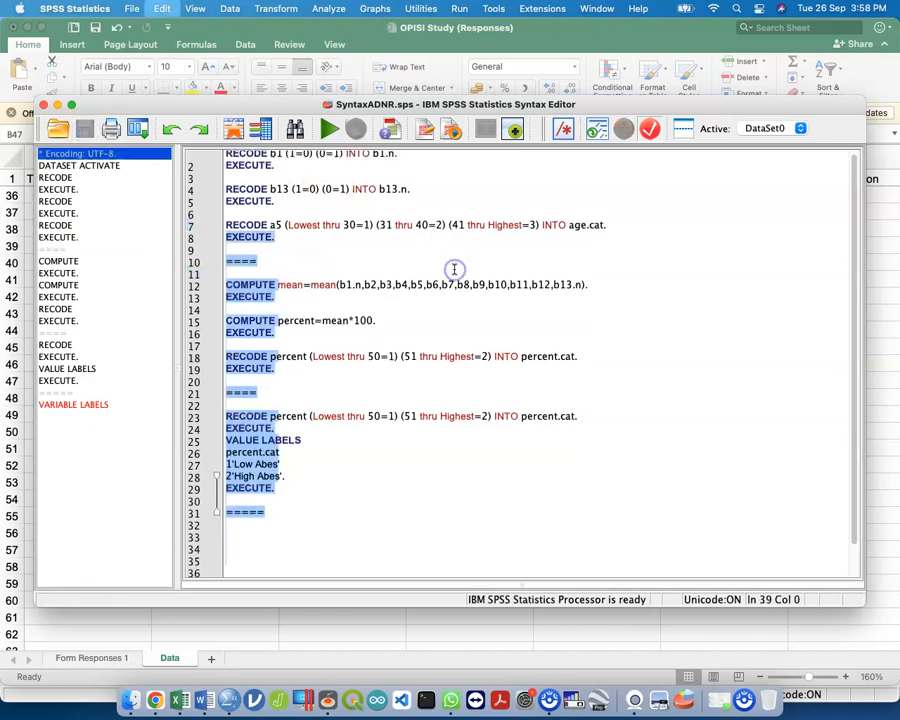
Switch to the browser, close the Syntax Part 1 document and bring up the Google Docs document named Syntax.
key("ctrl+Up")
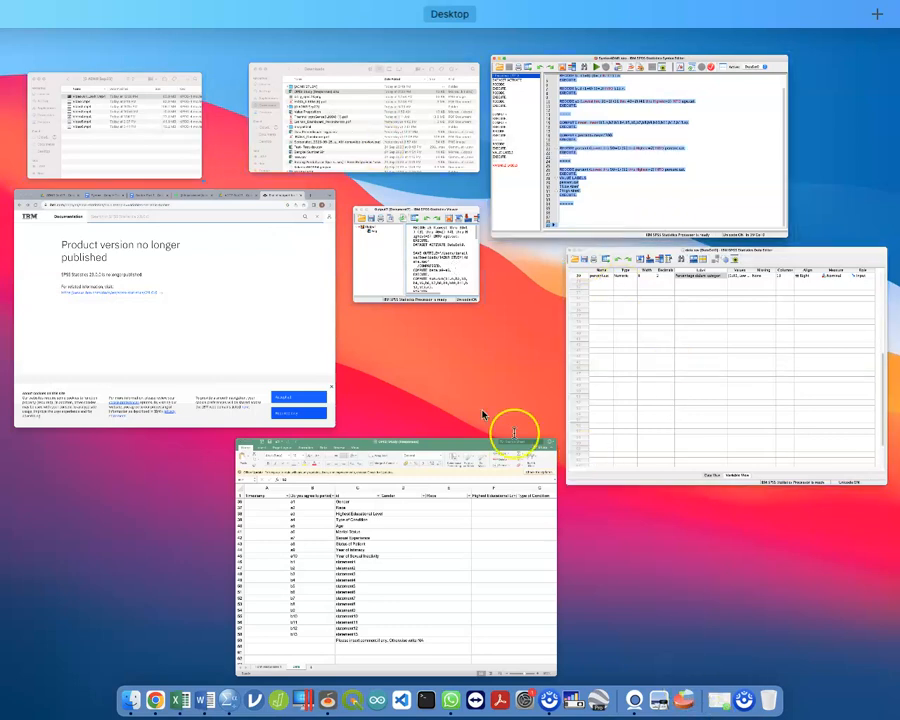
left_click(297, 337)
left_click(262, 46)
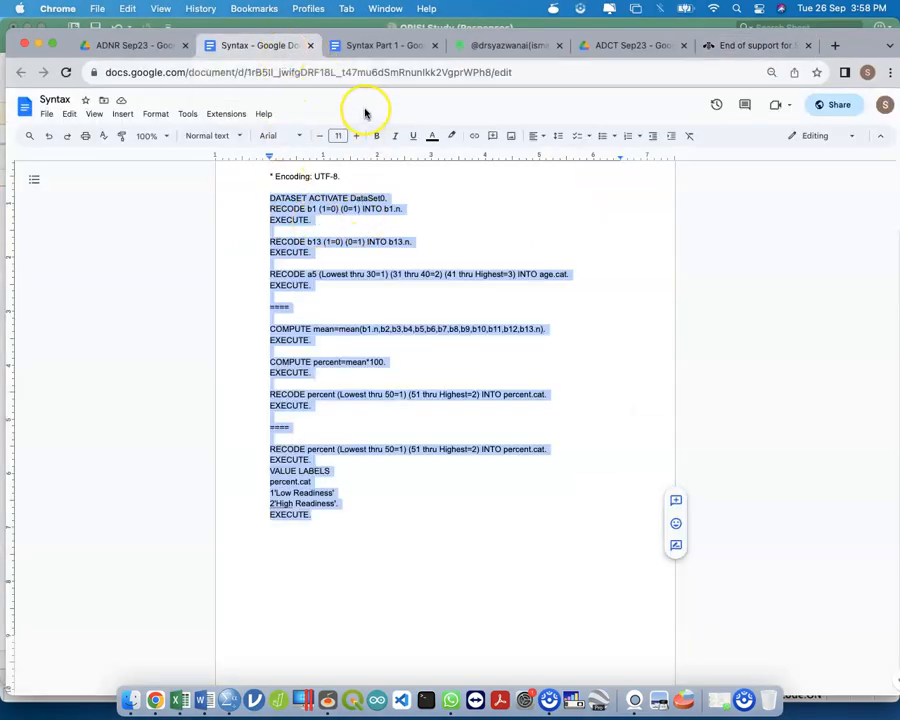
left_click(398, 44)
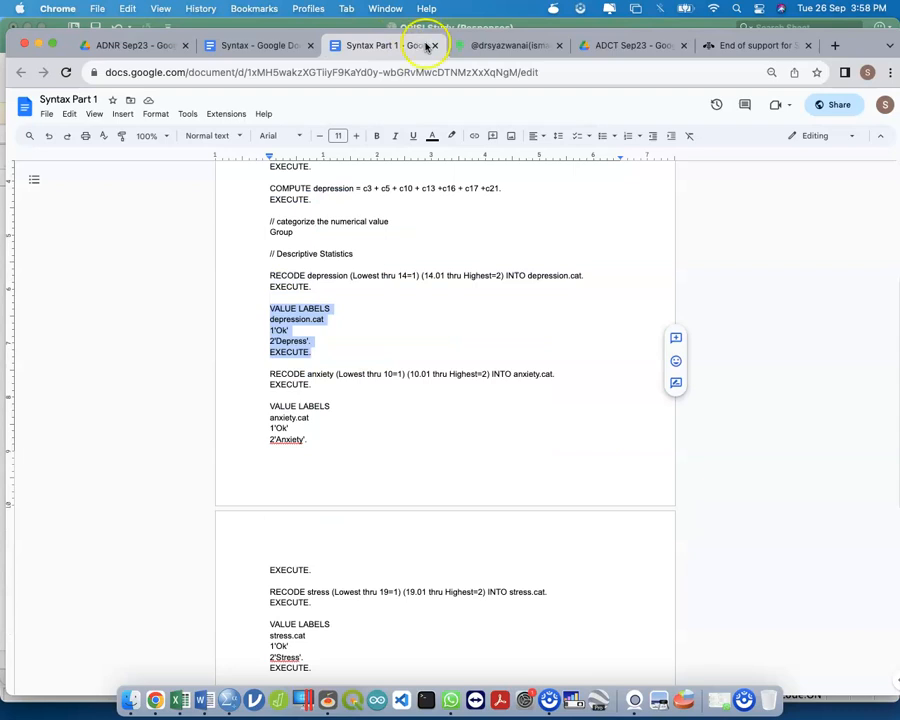
left_click(434, 45)
left_click(287, 45)
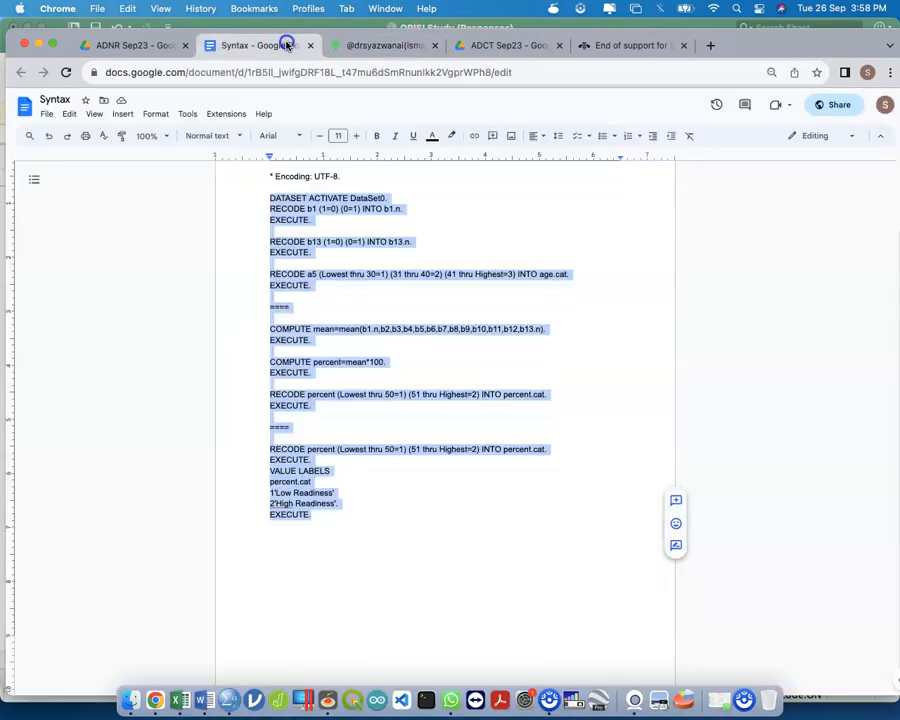
Replace all the syntax under the '1st Day Syntax:' heading with the copied syntax from SyntaxADNR.sps.
left_click(377, 317)
scroll(377, 317, "up", 1)
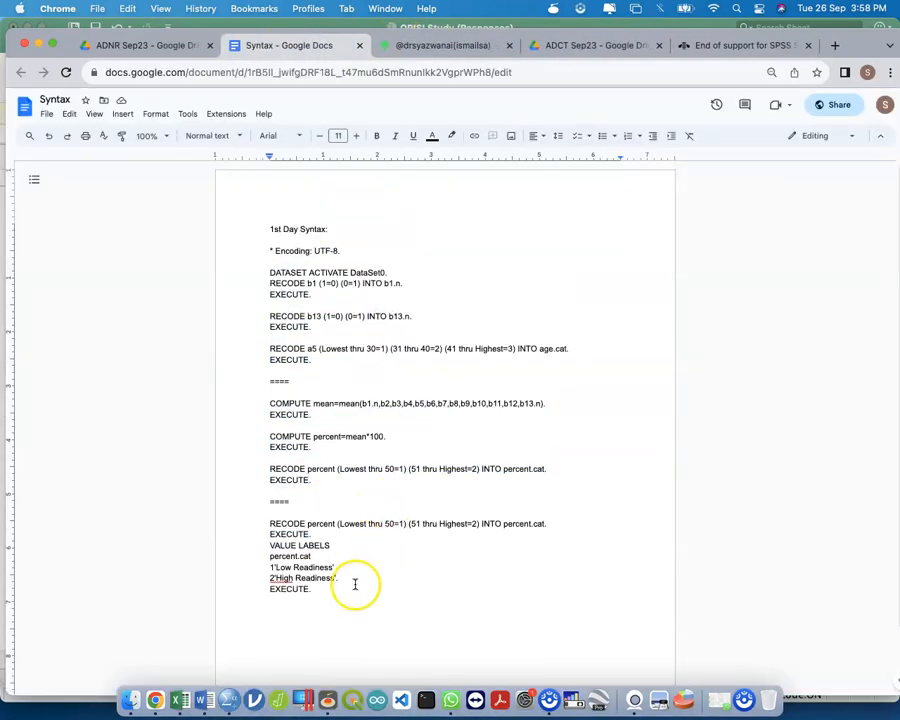
left_click_drag(354, 585, 259, 260)
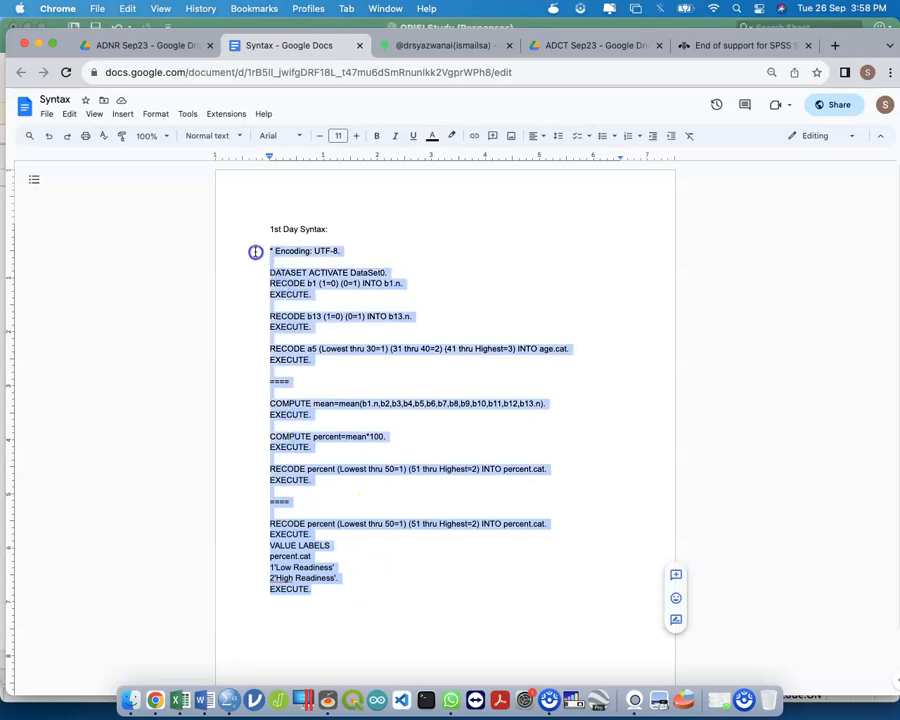
key("cmd+v")
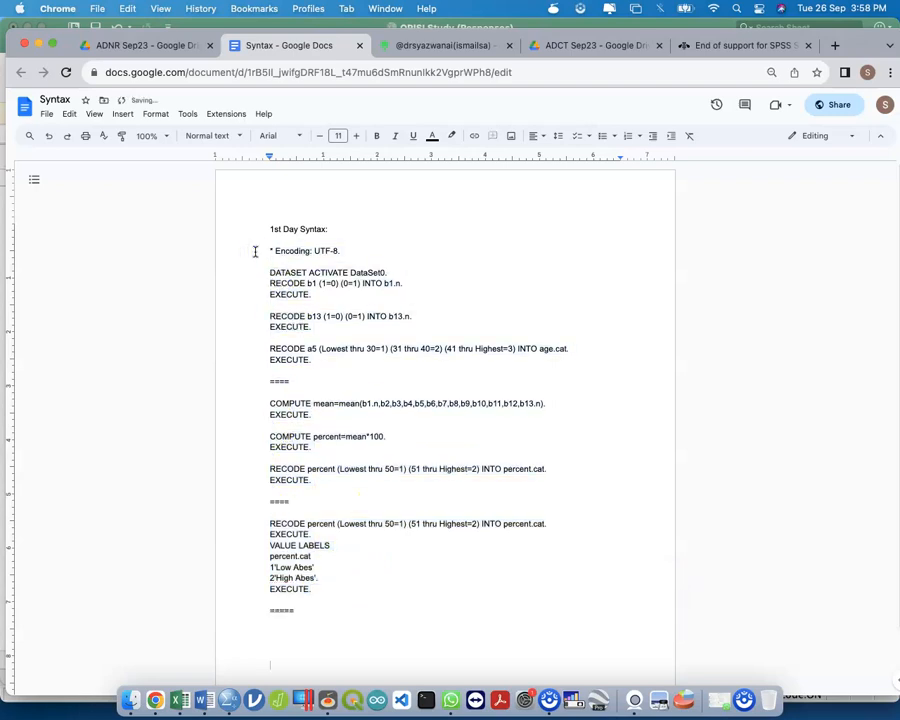
Return to SyntaxADNR.sps in SPSS and add the heading 'Descriptive statistic' after the ===== divider on line 34.
key("ctrl+Up")
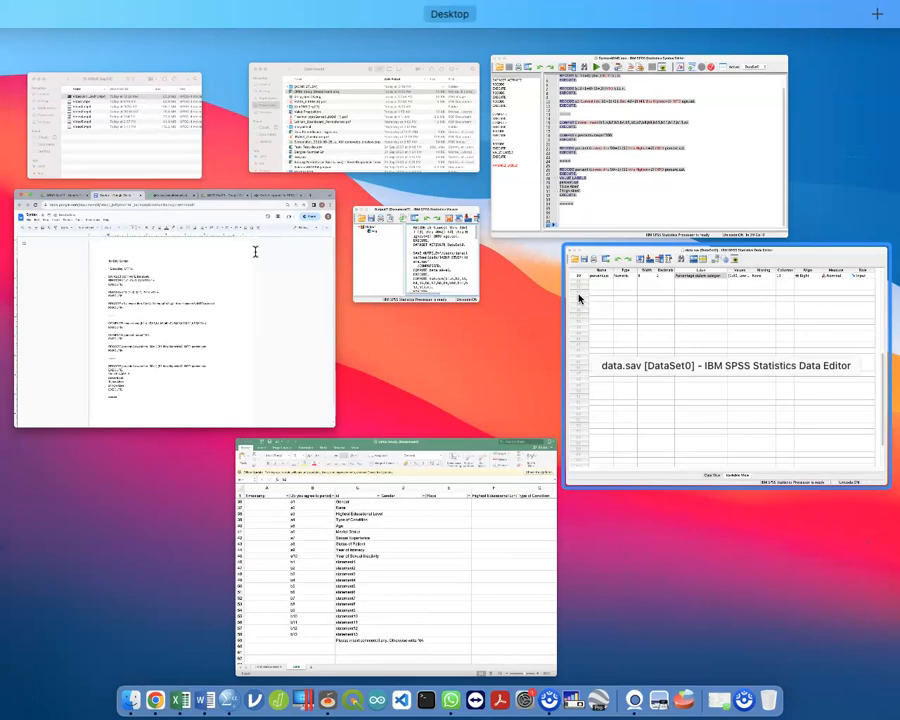
left_click(621, 188)
left_click(253, 520)
left_click(296, 509)
type("Descriptive statistic")
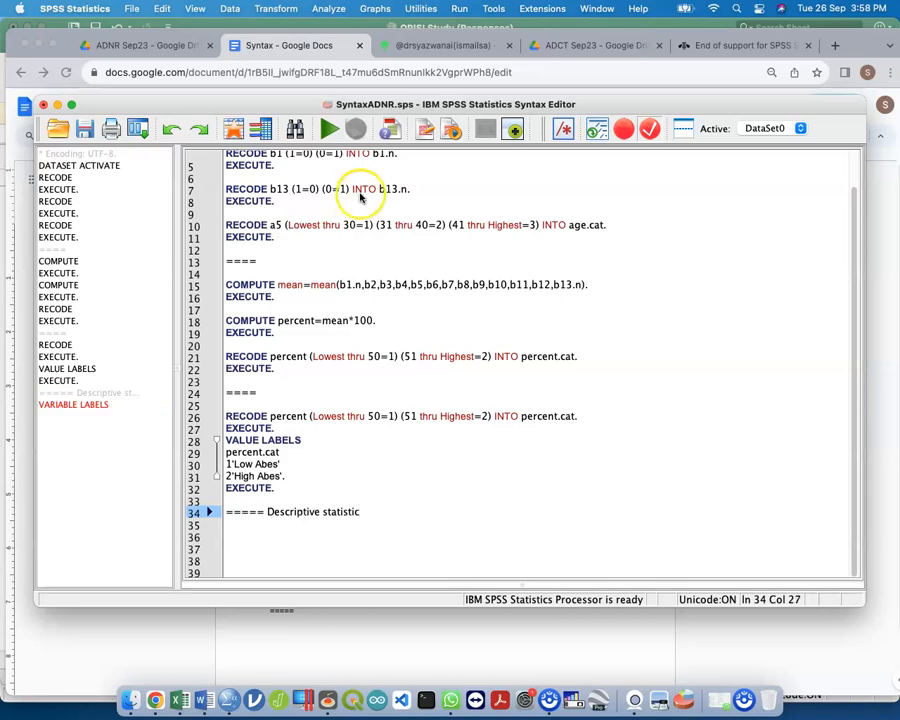
In data.sav, set up a Frequencies analysis for Gender [a1] and paste its command into the syntax.
key("ctrl+Up")
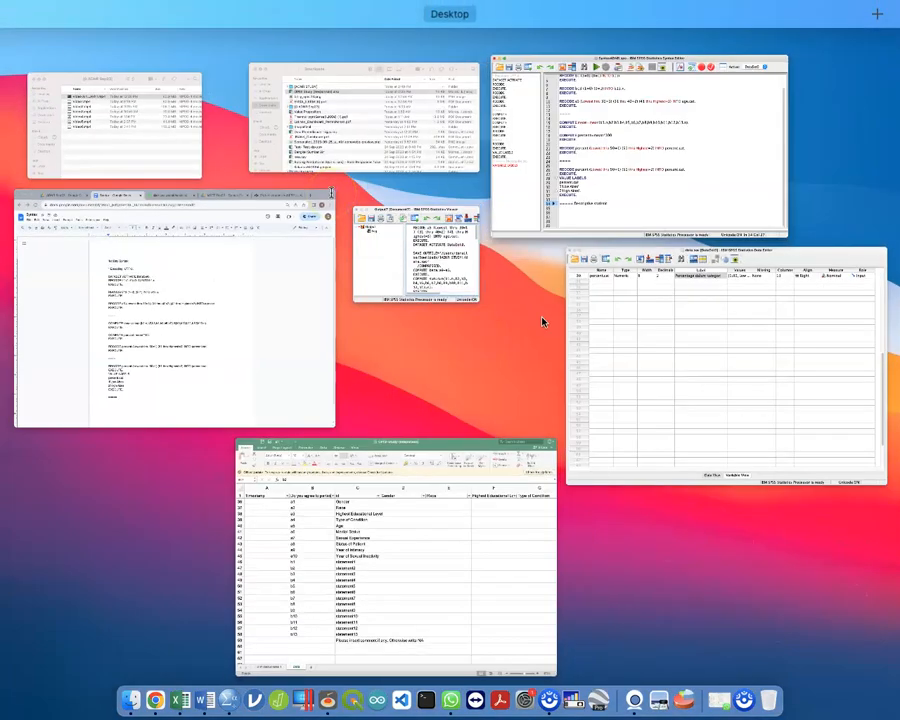
left_click(587, 334)
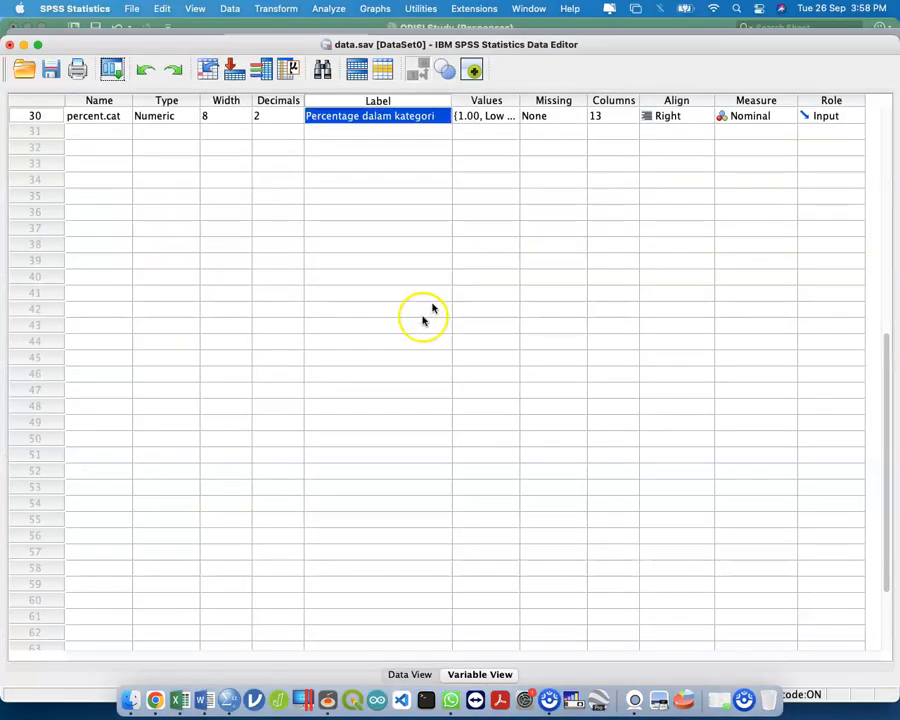
left_click(409, 674)
left_click(329, 10)
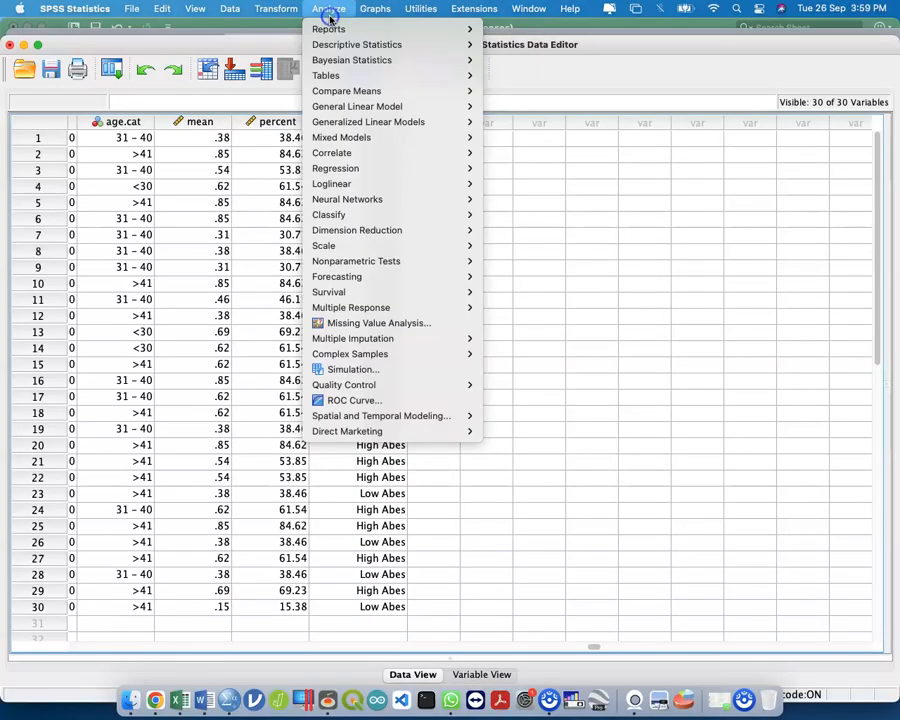
mouse_move(402, 44)
left_click(545, 46)
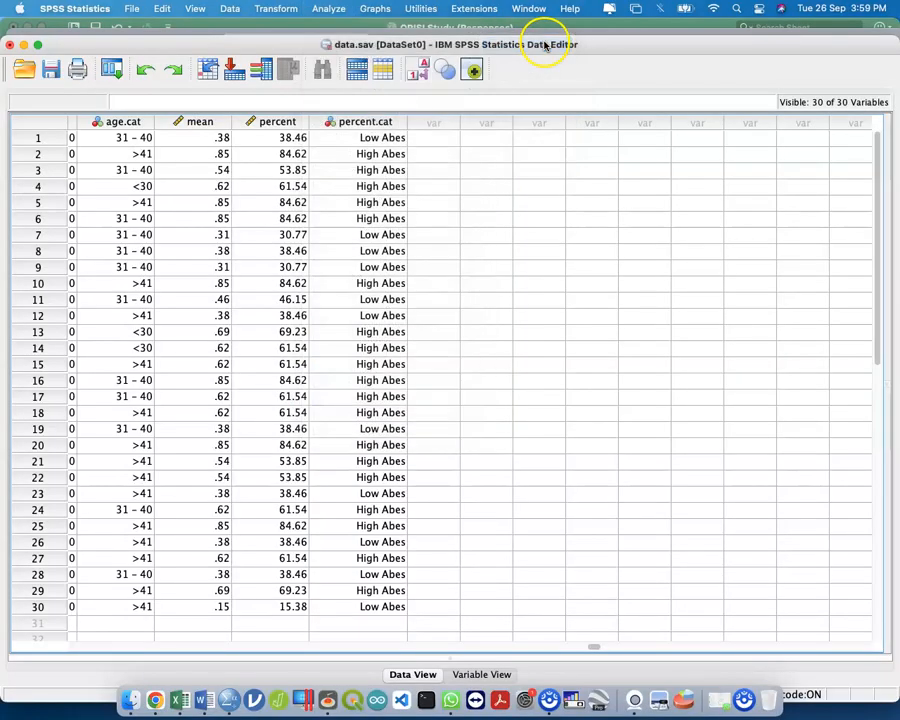
left_click(383, 127)
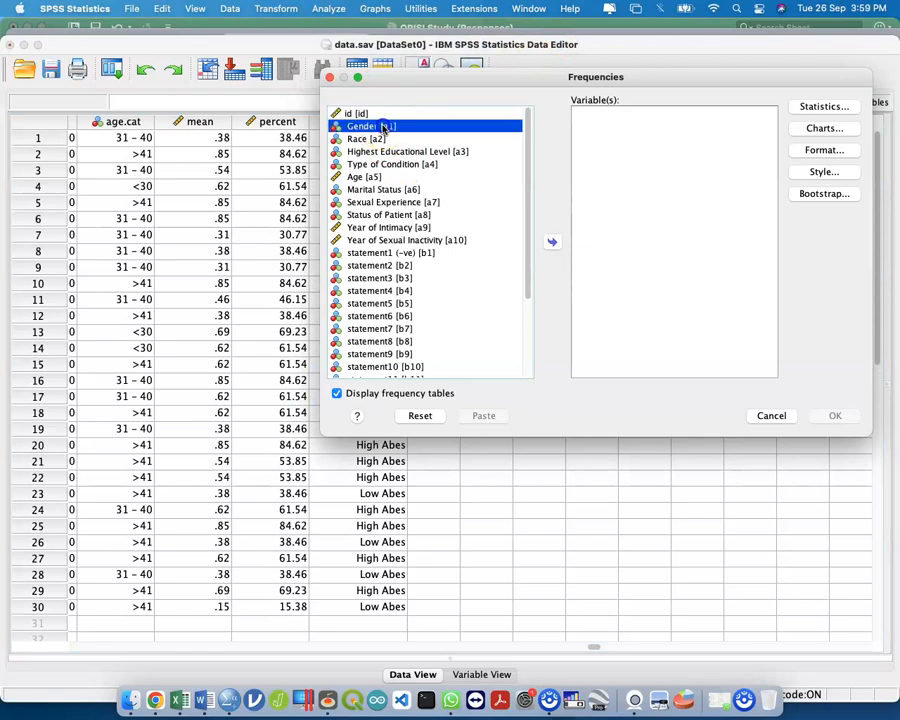
left_click(548, 240)
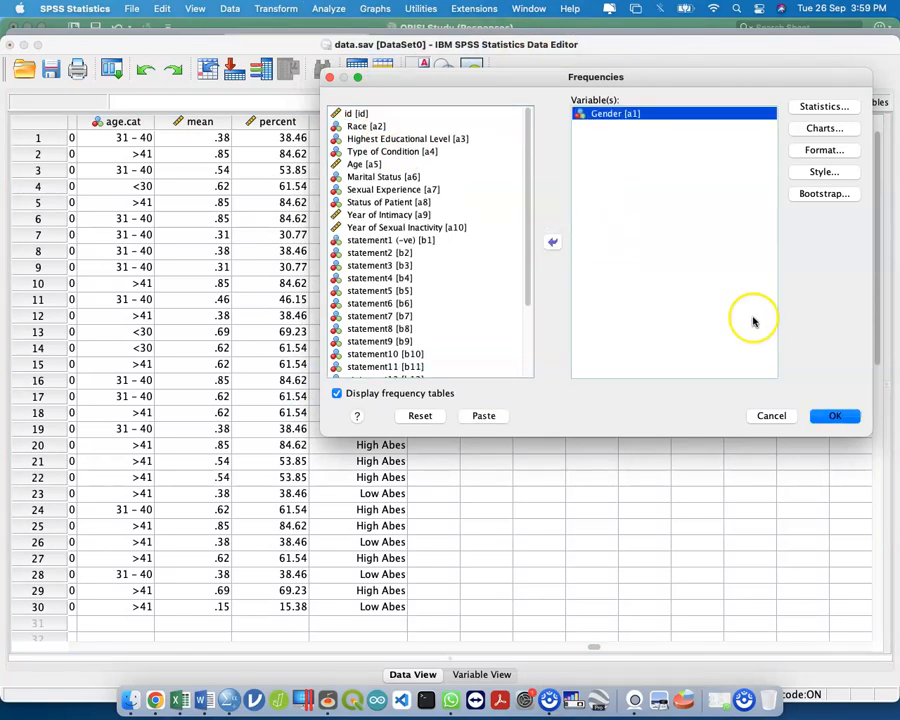
left_click(486, 416)
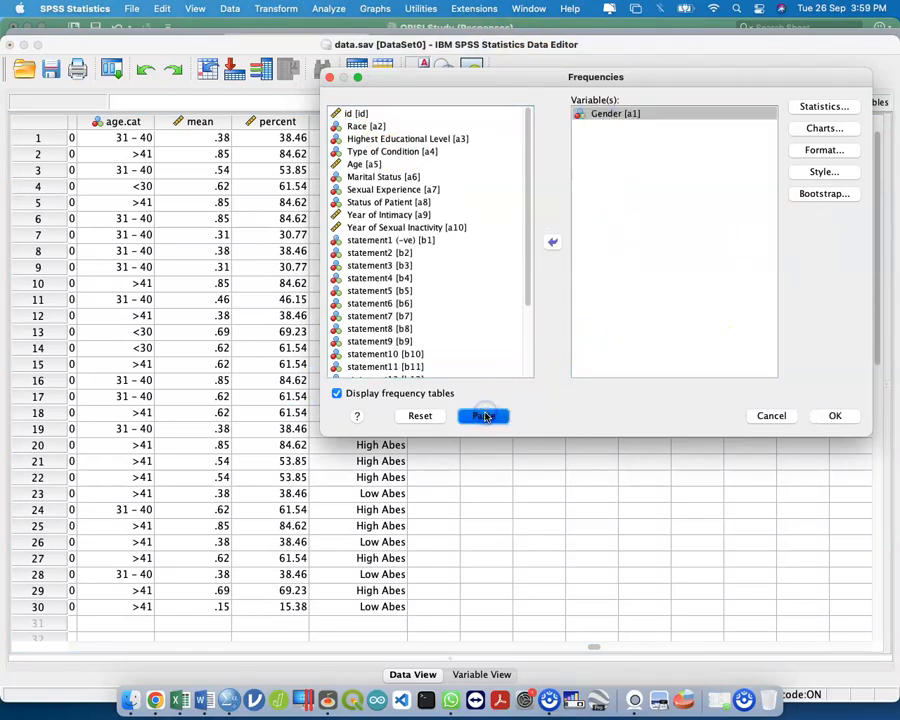
Return to SyntaxADNR.sps and remove the extra blank lines above the pasted FREQUENCIES command.
key("ctrl+Up")
key("ctrl+Down")
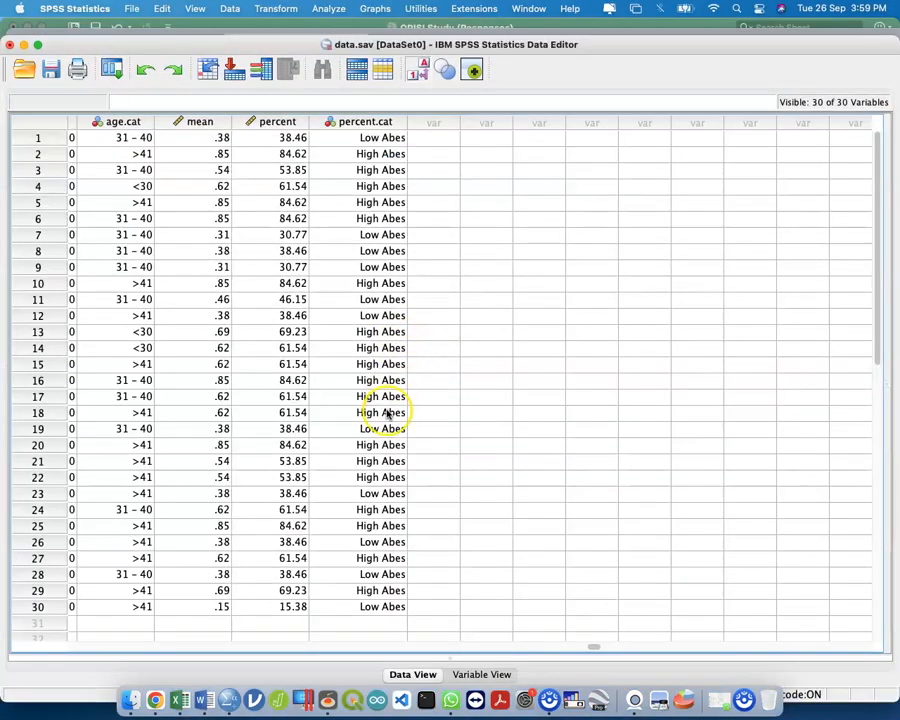
key("ctrl+Up")
left_click(554, 171)
left_click(293, 547)
key("BackSpace")
key("BackSpace")
key("BackSpace")
key("BackSpace")
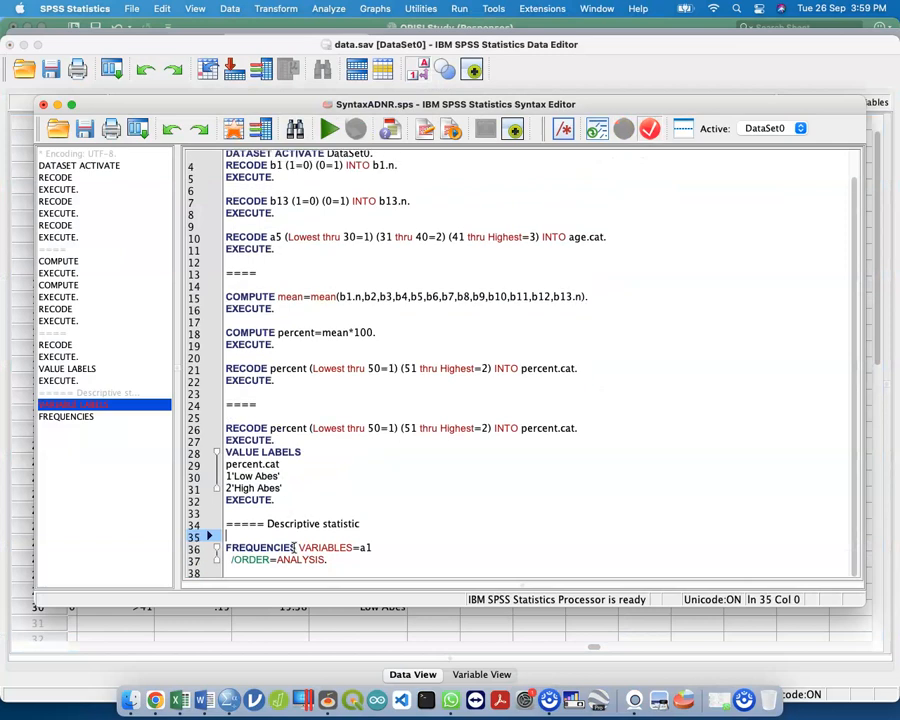
Run the FREQUENCIES command for a1 and widen the output window to view the Gender frequency table.
key("Down")
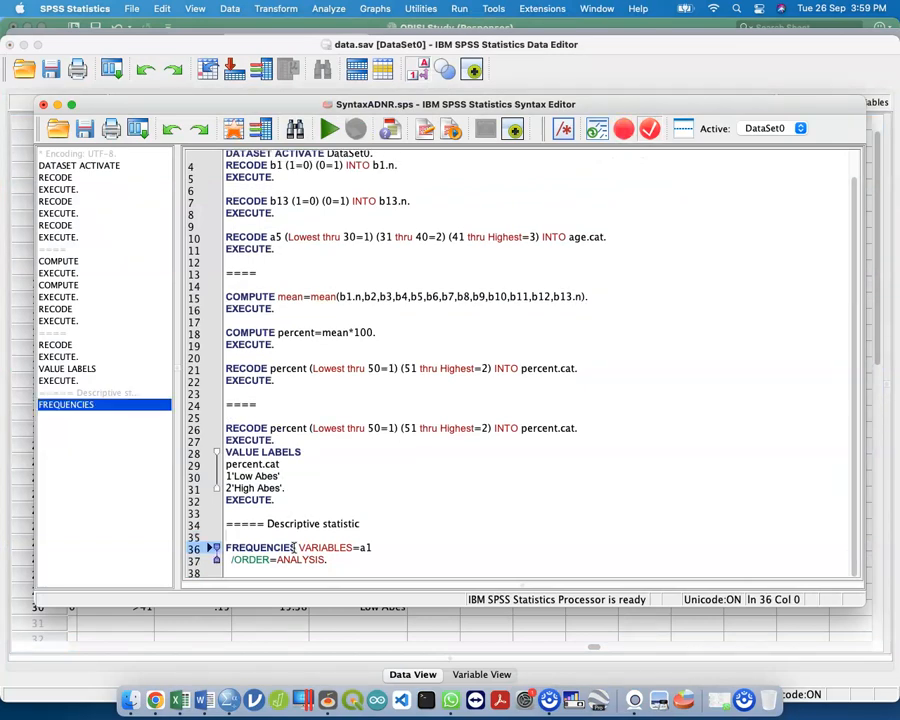
key("shift+Down")
key("shift+Down")
key("super+r")
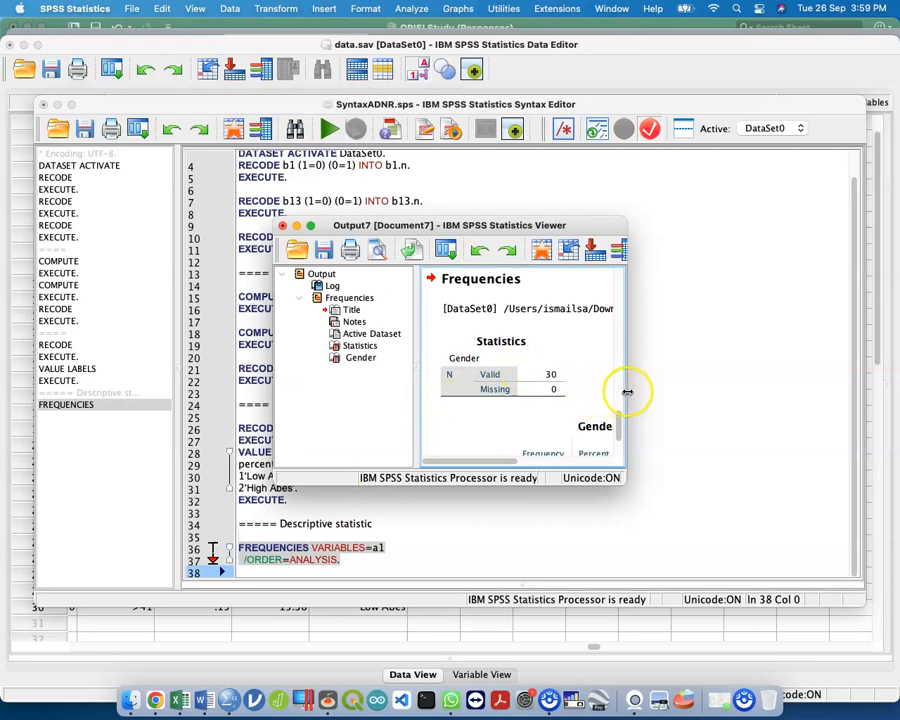
left_click_drag(627, 392, 808, 383)
scroll(727, 370, "down", 2)
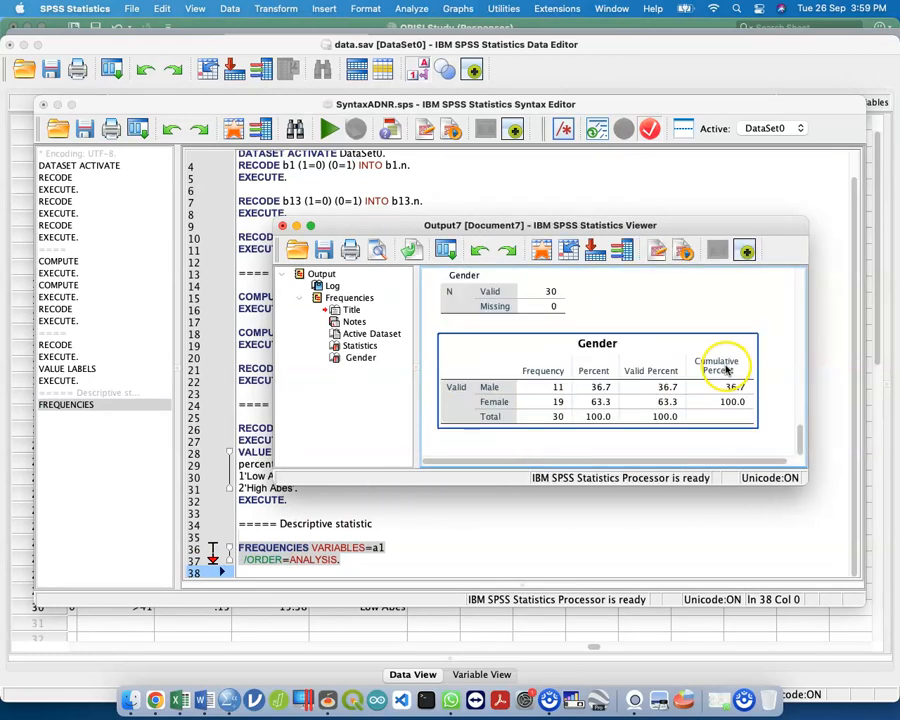
Close the output without saving it and add a2 to the variables of the FREQUENCIES command.
left_click(283, 226)
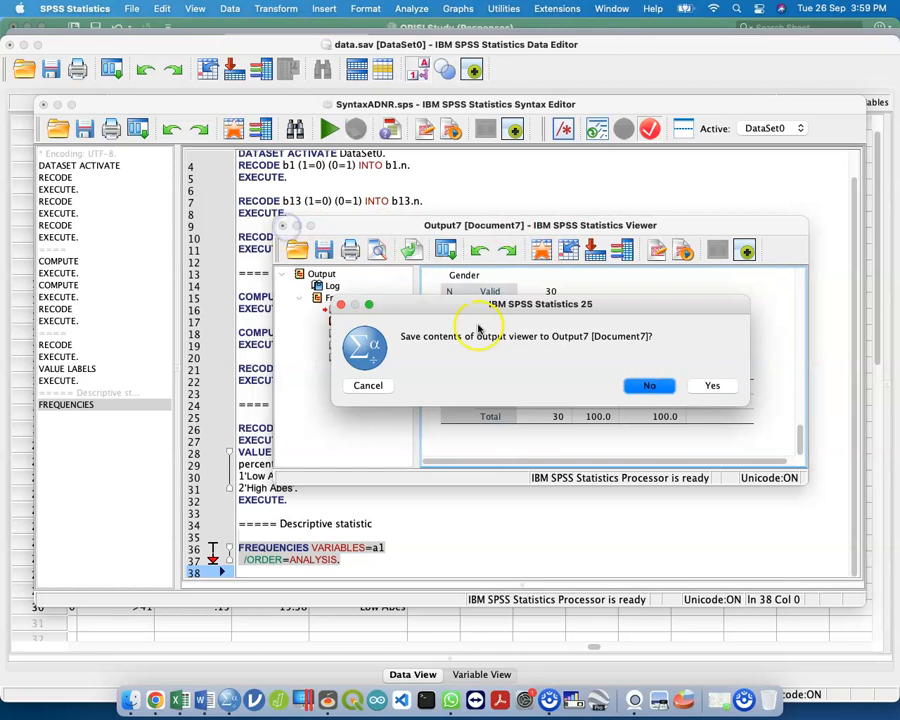
key("Return")
left_click(448, 543)
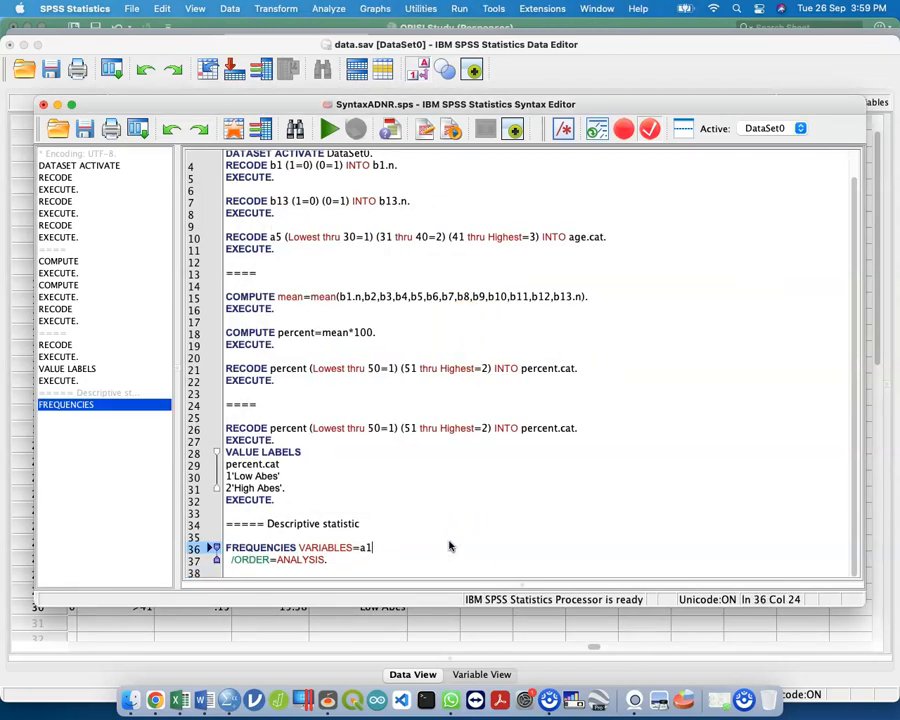
type("a2")
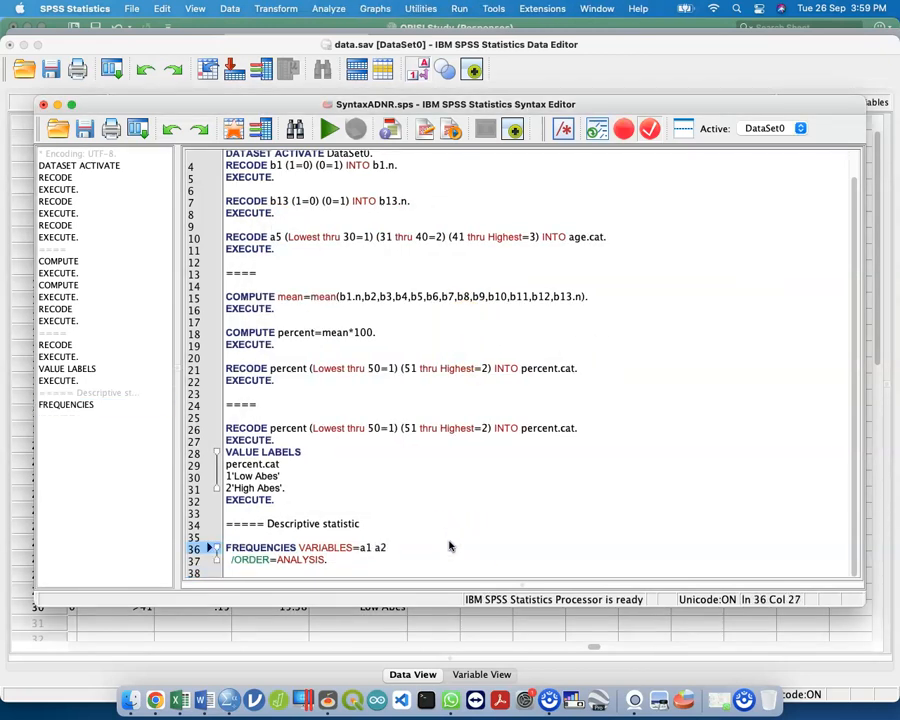
Show the variable definitions of data.sav and arrange its window side by side with SyntaxADNR.sps.
left_click_drag(314, 104, 540, 88)
left_click(481, 676)
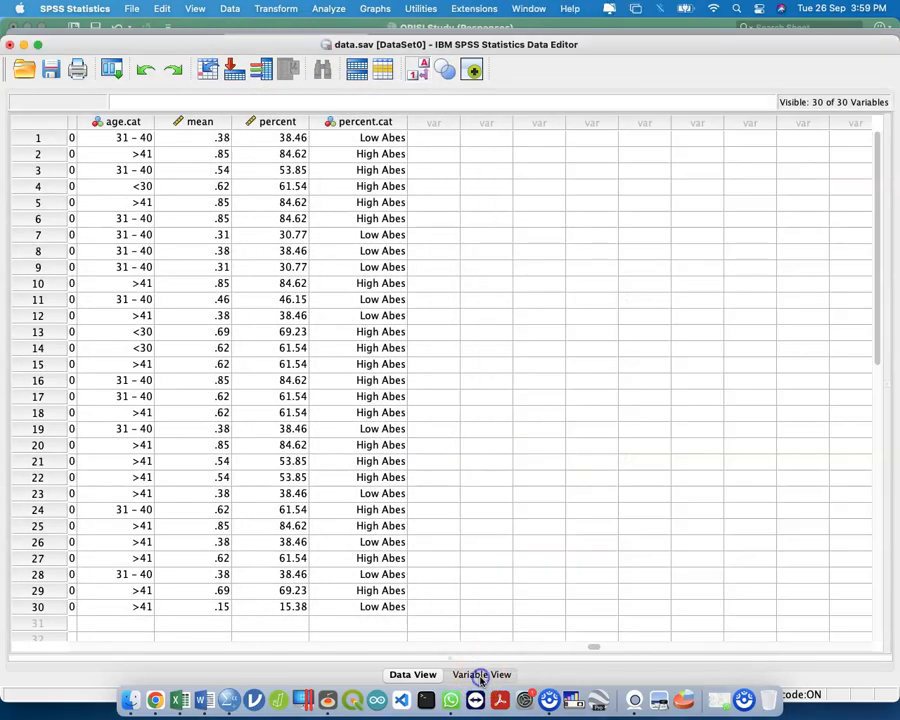
left_click(481, 676)
scroll(524, 340, "up", 10)
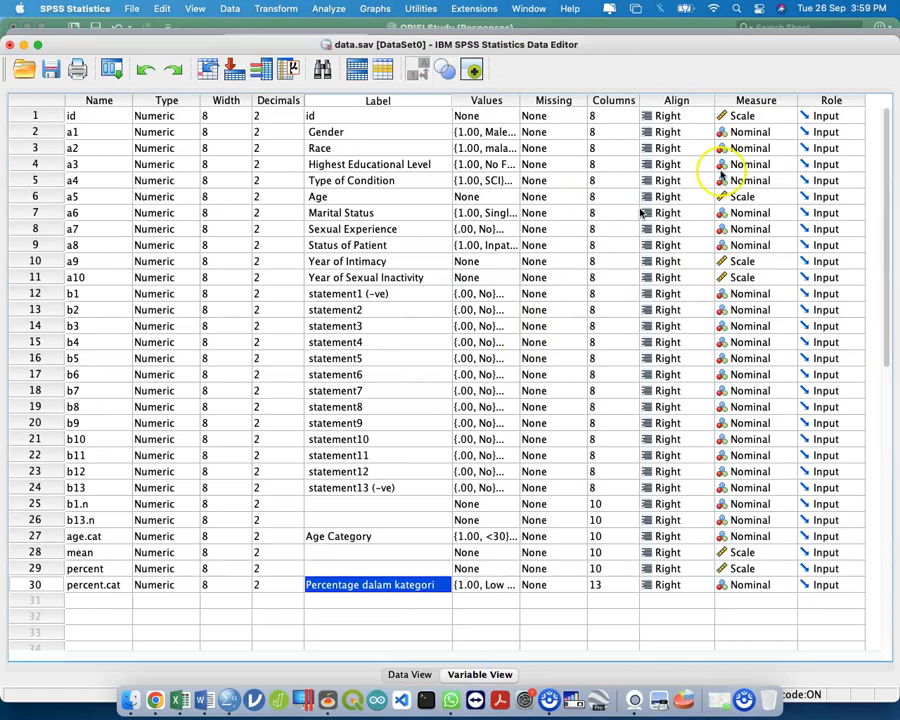
left_click_drag(890, 40, 550, 22)
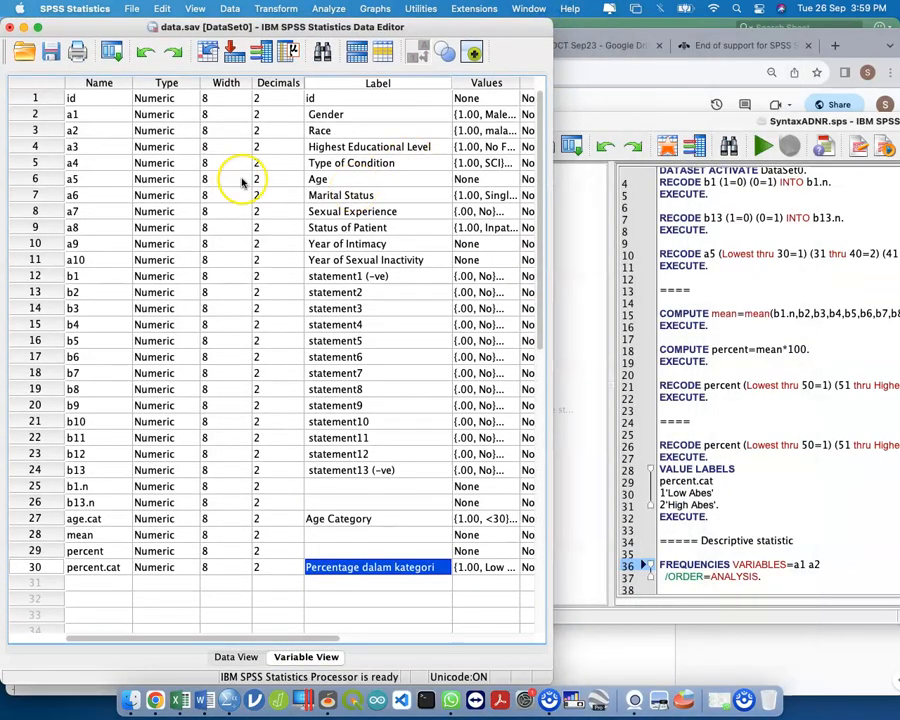
Check the measurement levels of the a variables and add a3 and a4 to the FREQUENCIES command.
scroll(280, 190, "right", 5)
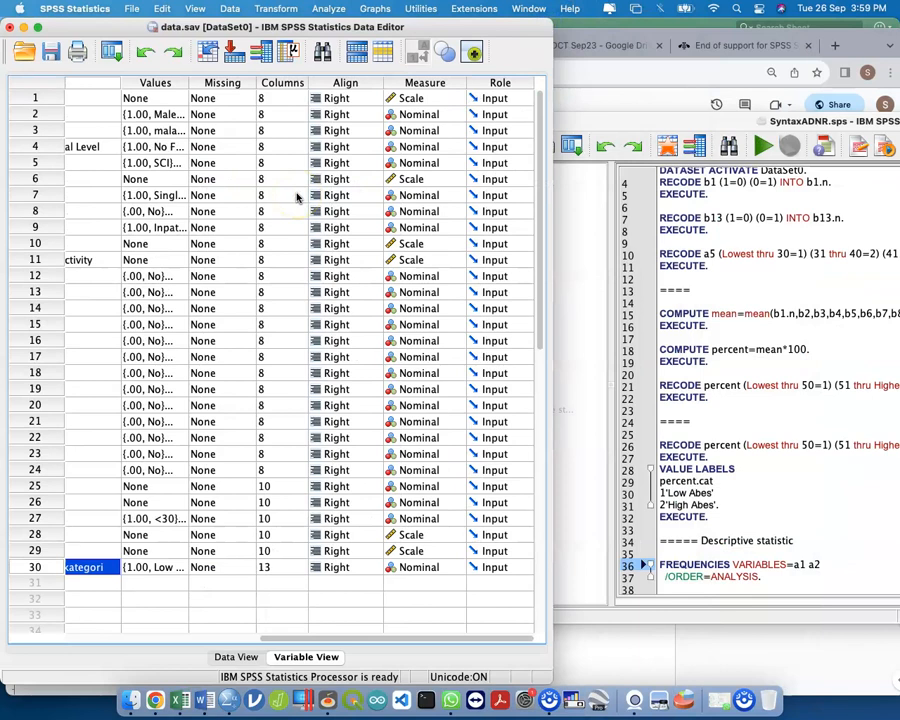
scroll(296, 197, "left", 5)
scroll(296, 197, "right", 5)
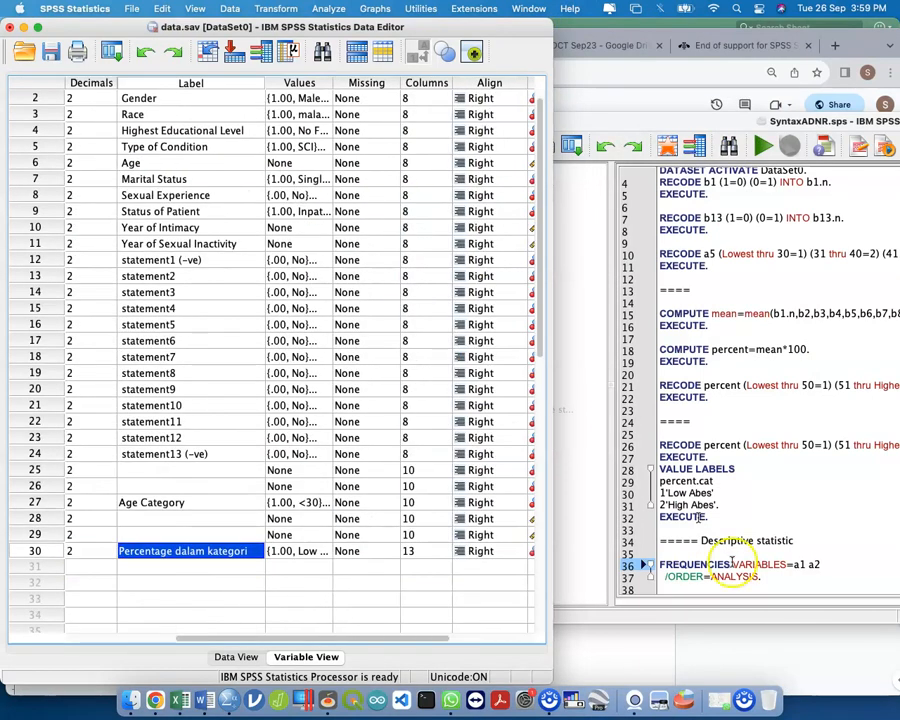
left_click(840, 568)
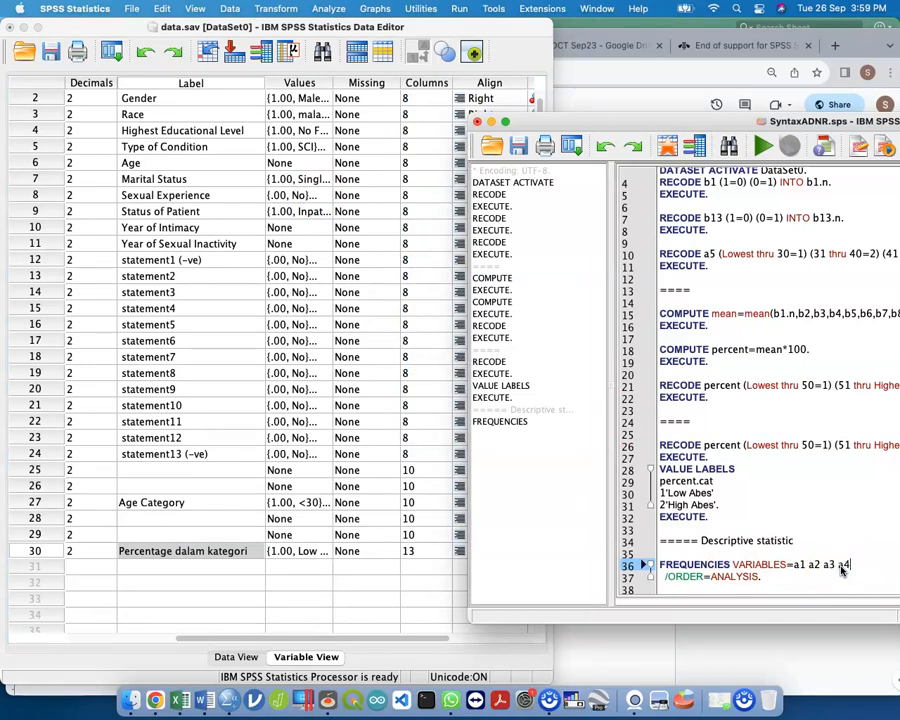
Check the measurement levels of the remaining a variables and add a6, a7 and a8 to the FREQUENCIES command.
left_click(245, 227)
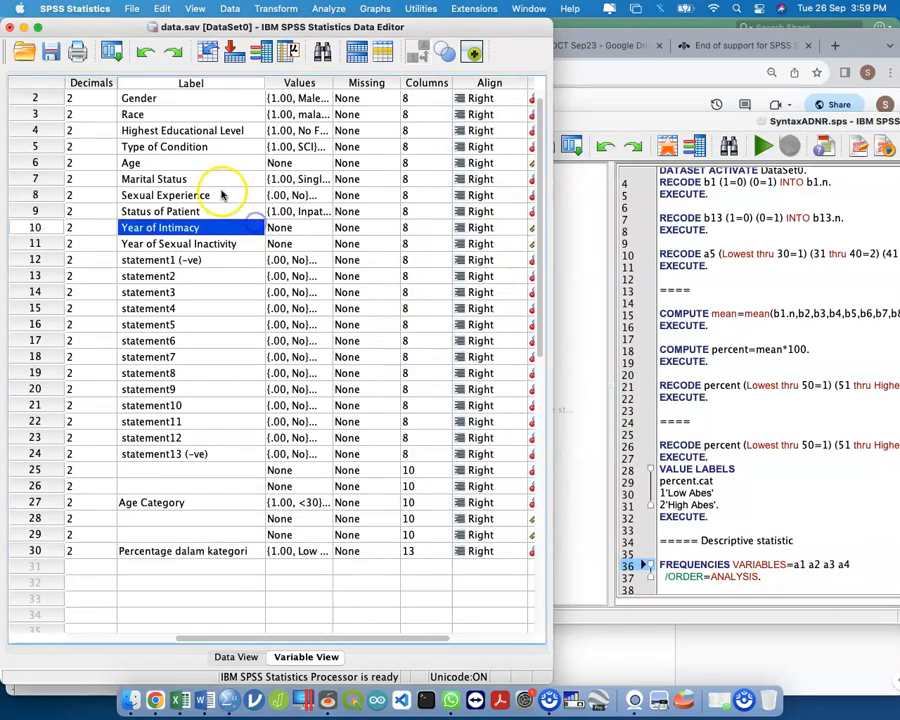
scroll(222, 195, "left", 5)
scroll(190, 198, "right", 6)
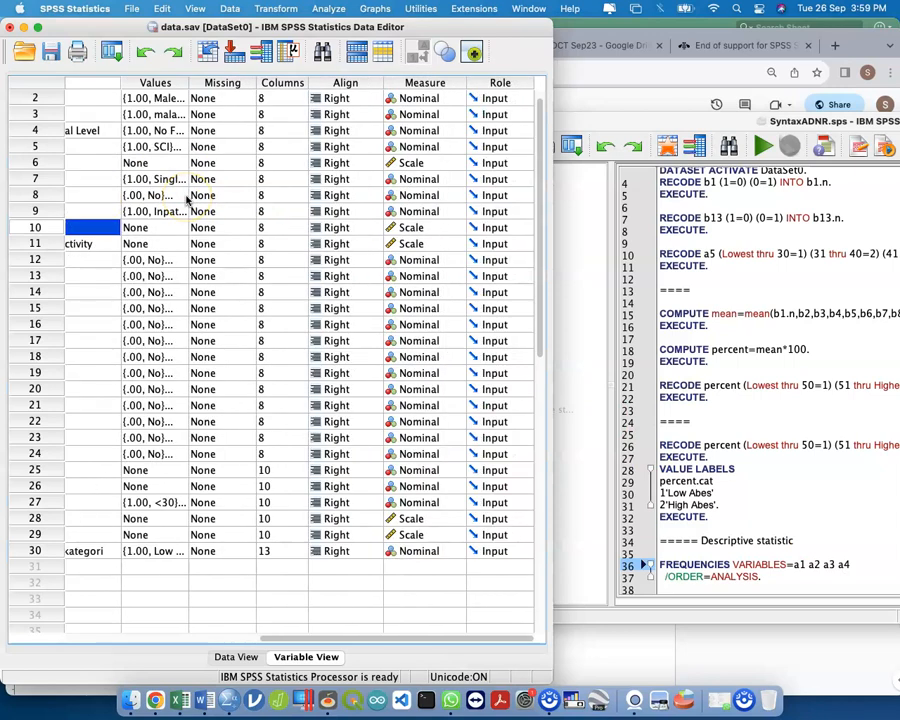
scroll(190, 198, "left", 6)
key("super+z")
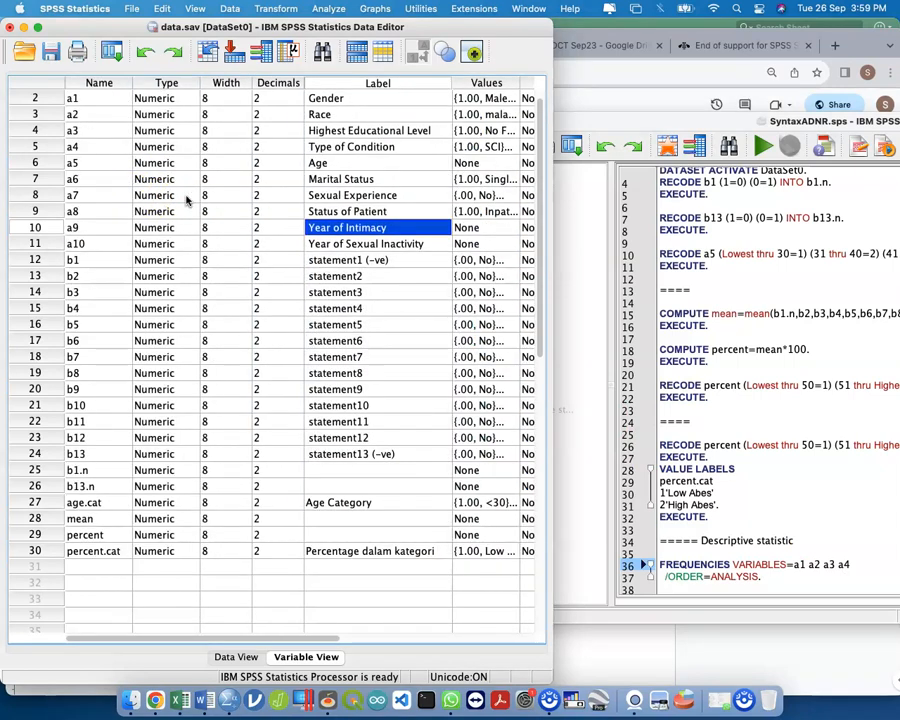
left_click(33, 180)
left_click(35, 195)
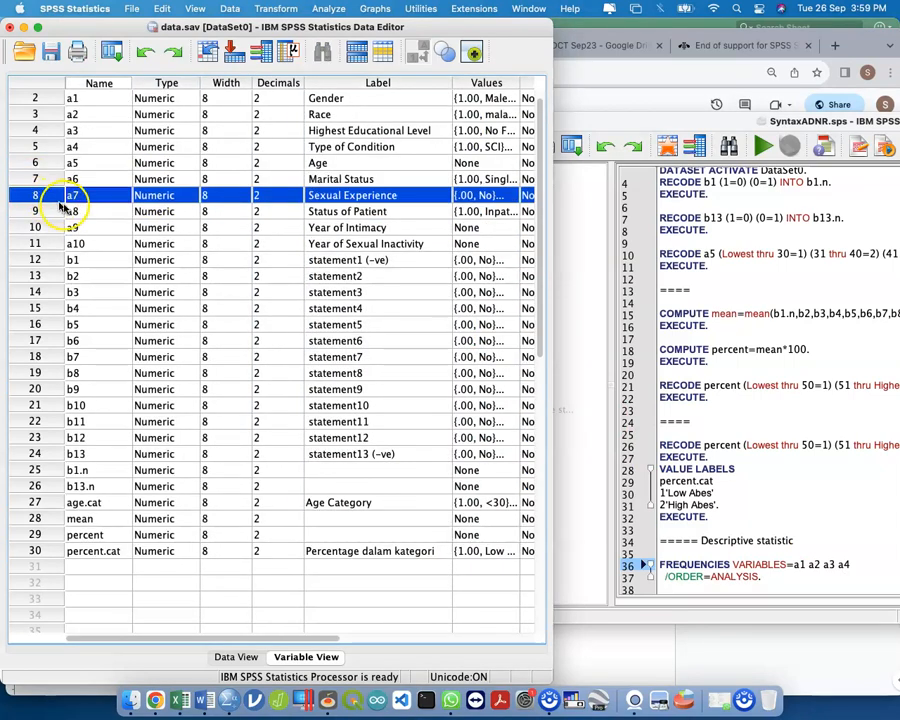
scroll(63, 209, "right", 6)
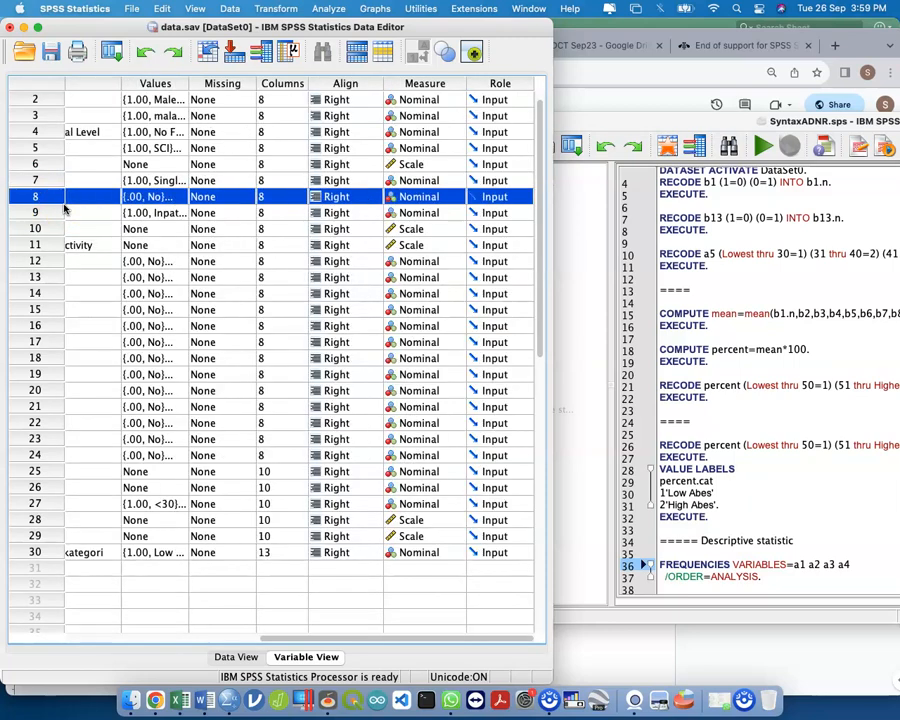
scroll(63, 209, "left", 6)
scroll(64, 210, "up", 1)
scroll(64, 208, "right", 6)
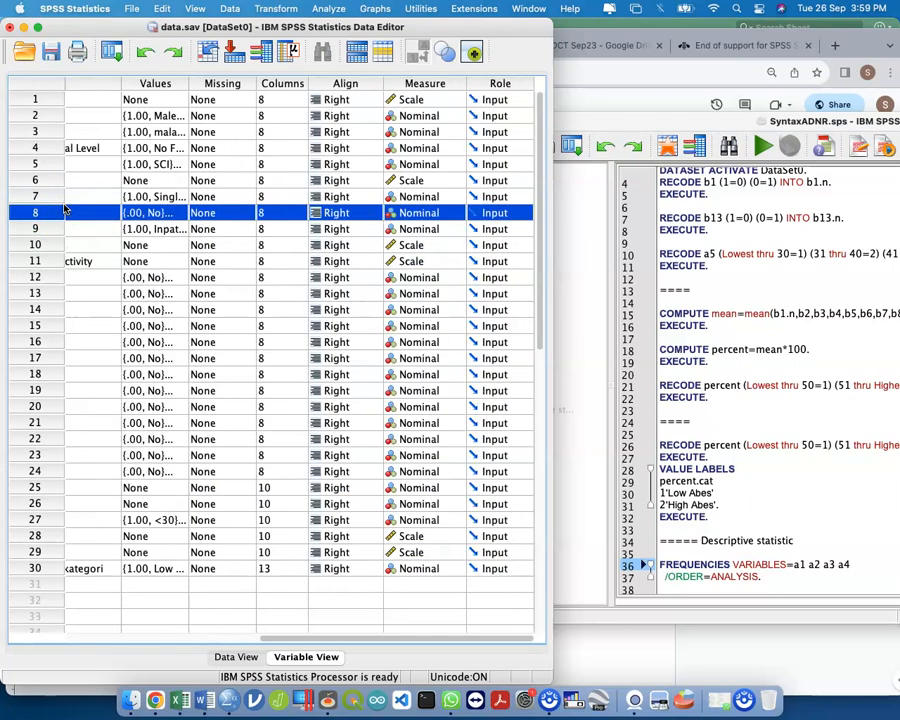
scroll(63, 209, "left", 6)
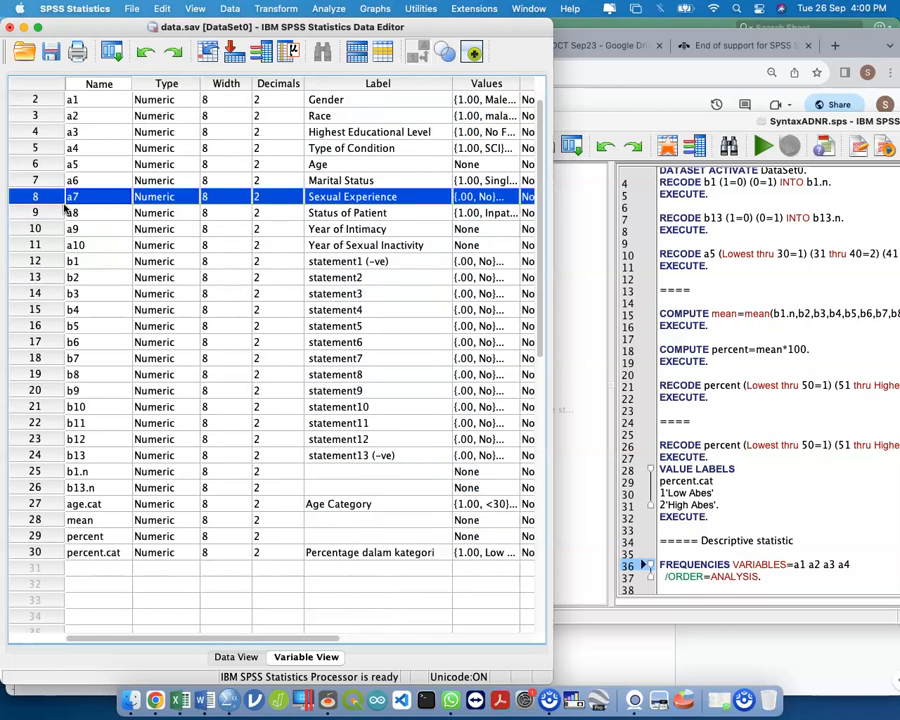
scroll(63, 209, "up", 1)
left_click(881, 571)
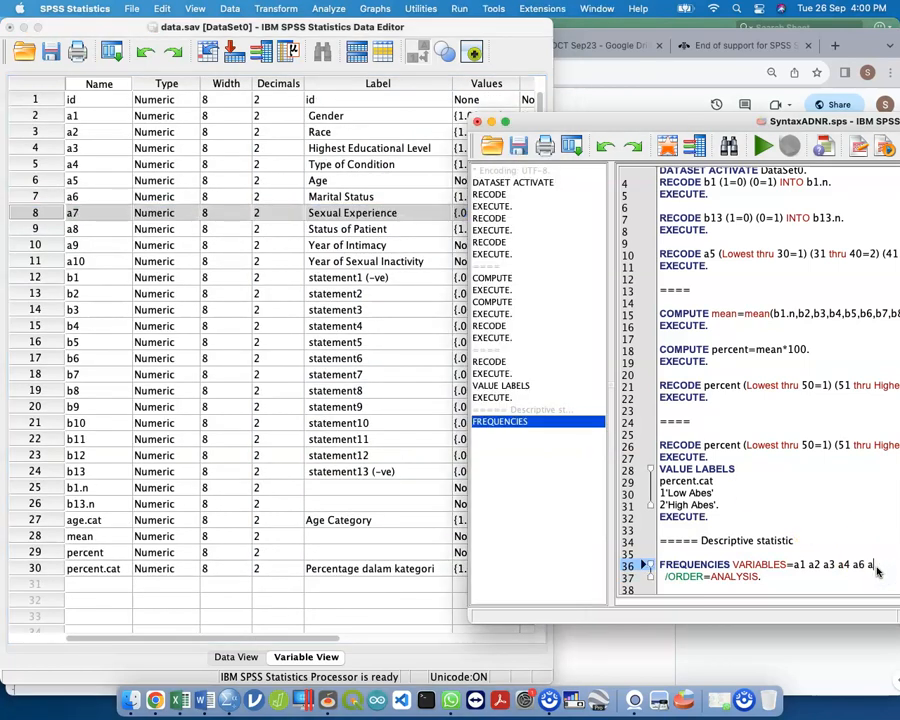
type("7")
Run the extended FREQUENCIES command and enlarge the output window to view the frequency tables through Status of Patient.
left_click_drag(834, 553, 819, 578)
key("super+r")
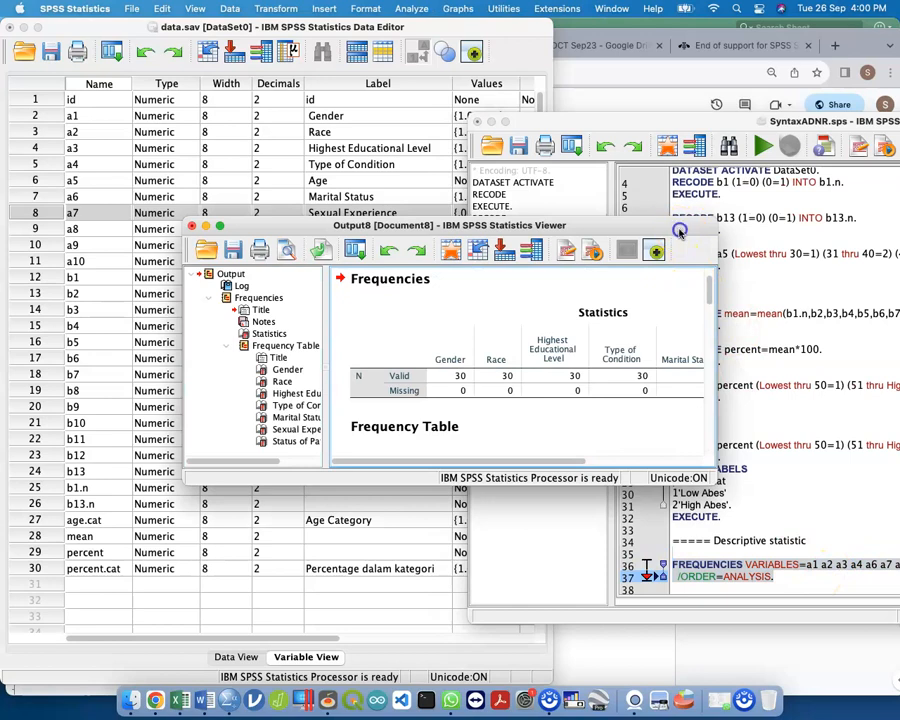
double_click(676, 226)
scroll(684, 416, "down", 10)
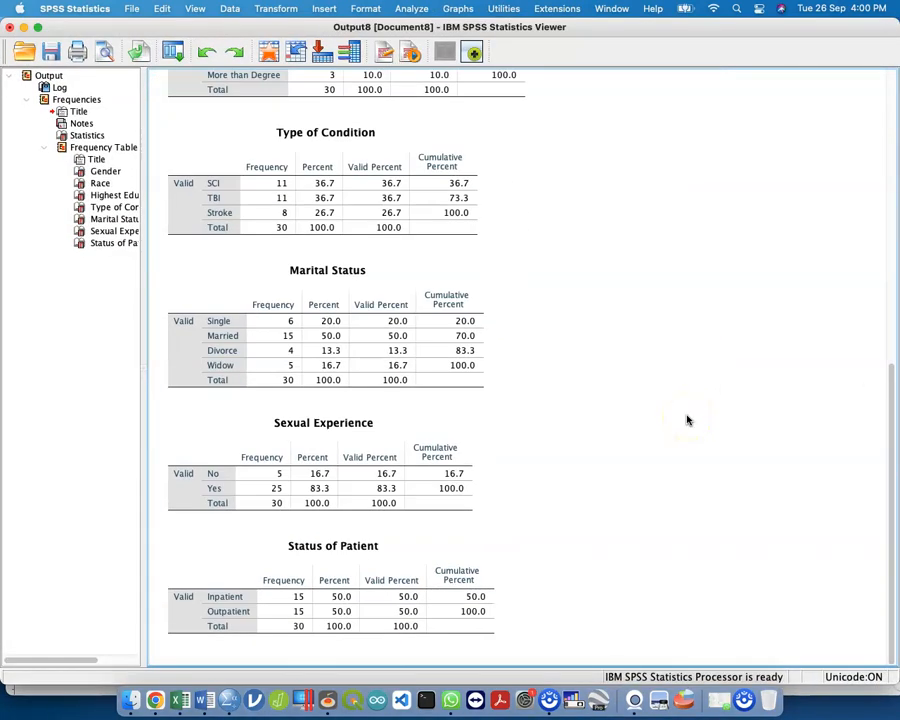
Open the Frequencies procedure and reset its previous variable selection.
left_click(280, 8)
mouse_move(410, 10)
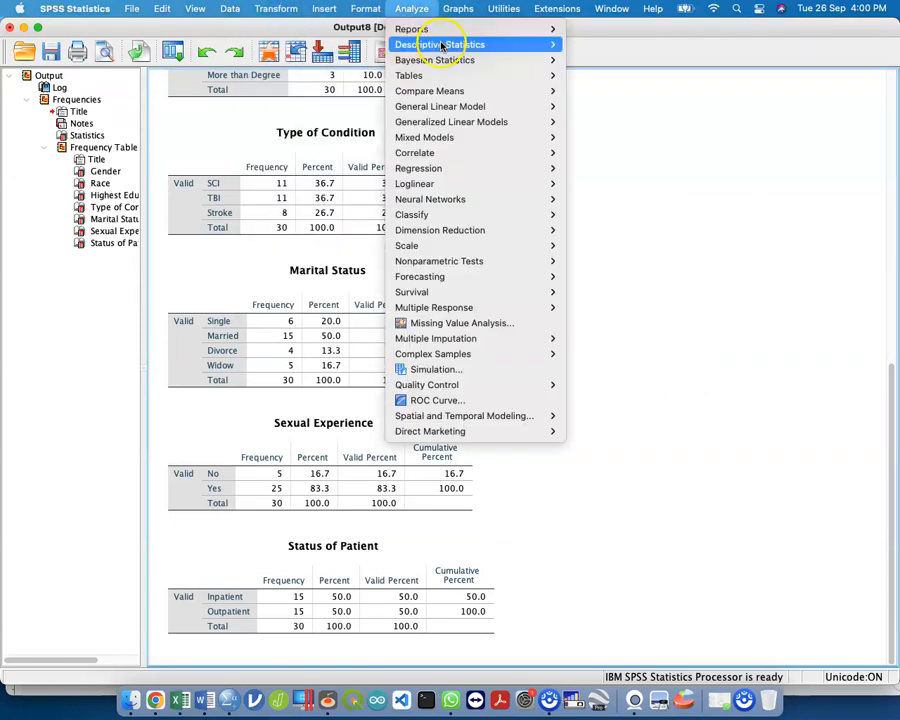
mouse_move(441, 46)
left_click(592, 42)
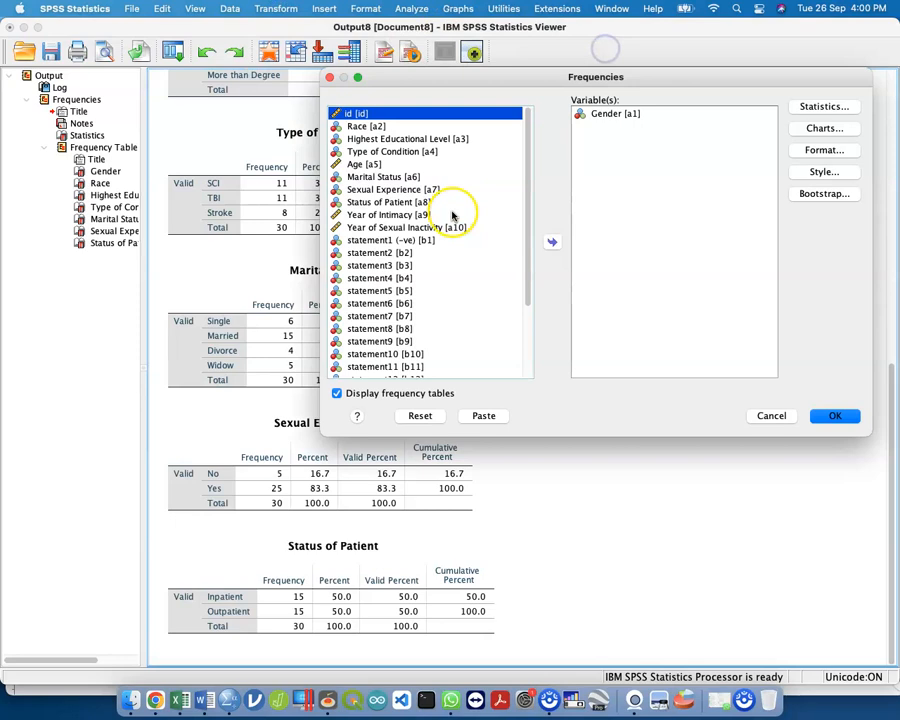
left_click(607, 206)
left_click(421, 416)
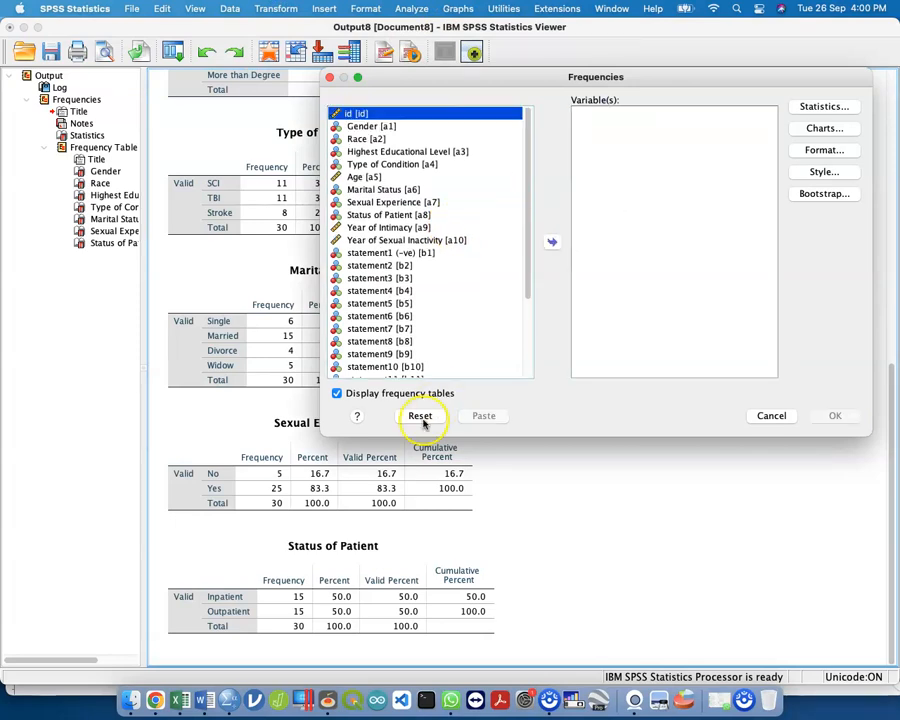
Add Gender, Race, Highest Educational Level, Type of Condition, Marital Status, Sexual Experience and Status of Patient to Frequencies and paste the command as syntax.
double_click(440, 126)
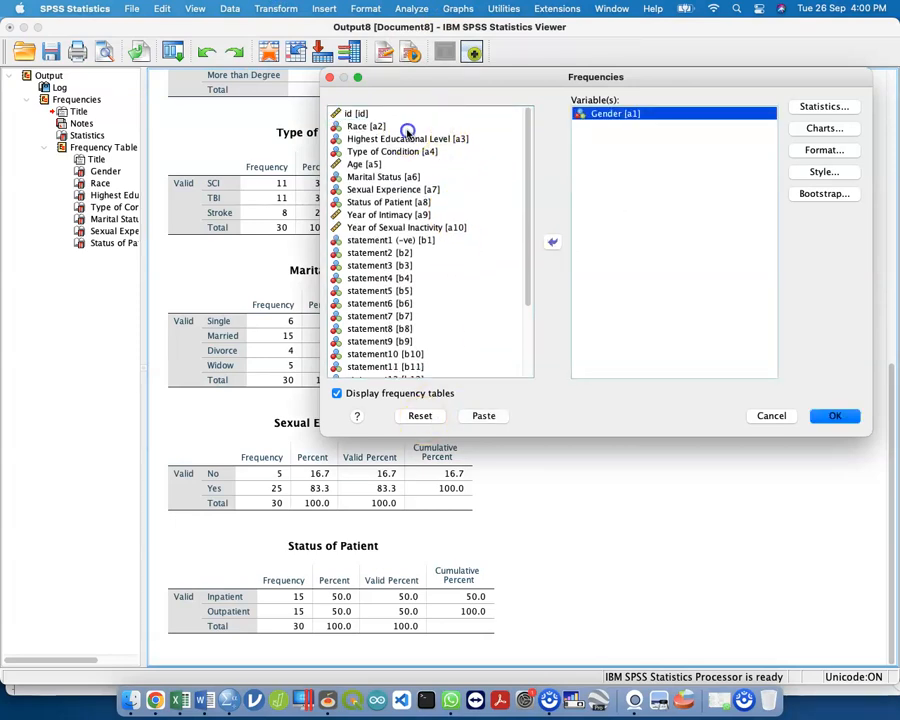
double_click(438, 127)
double_click(438, 127)
double_click(405, 126)
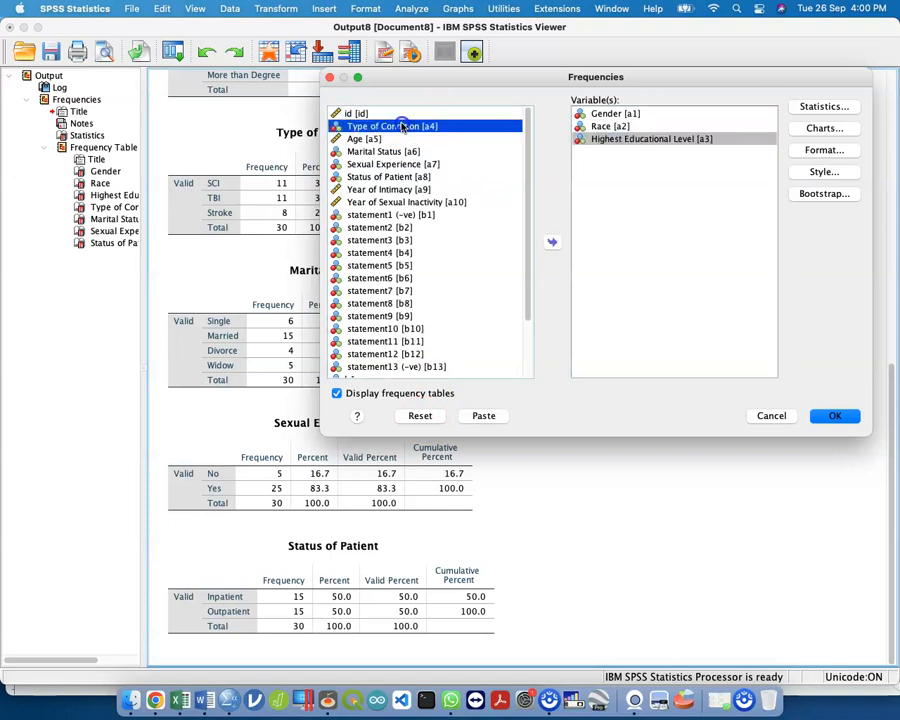
left_click(428, 164, "shift")
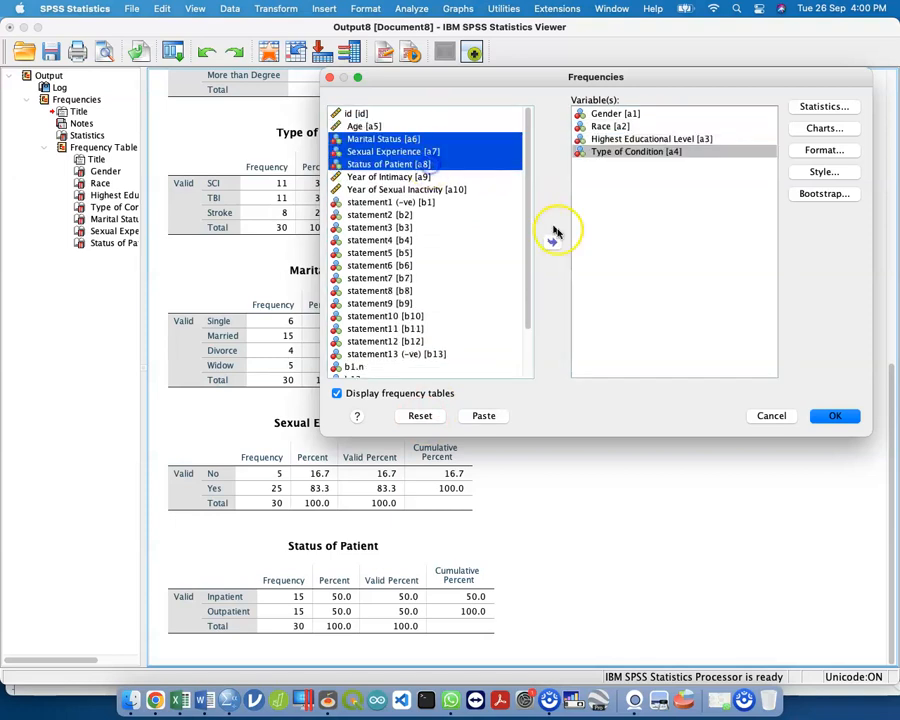
left_click(552, 242)
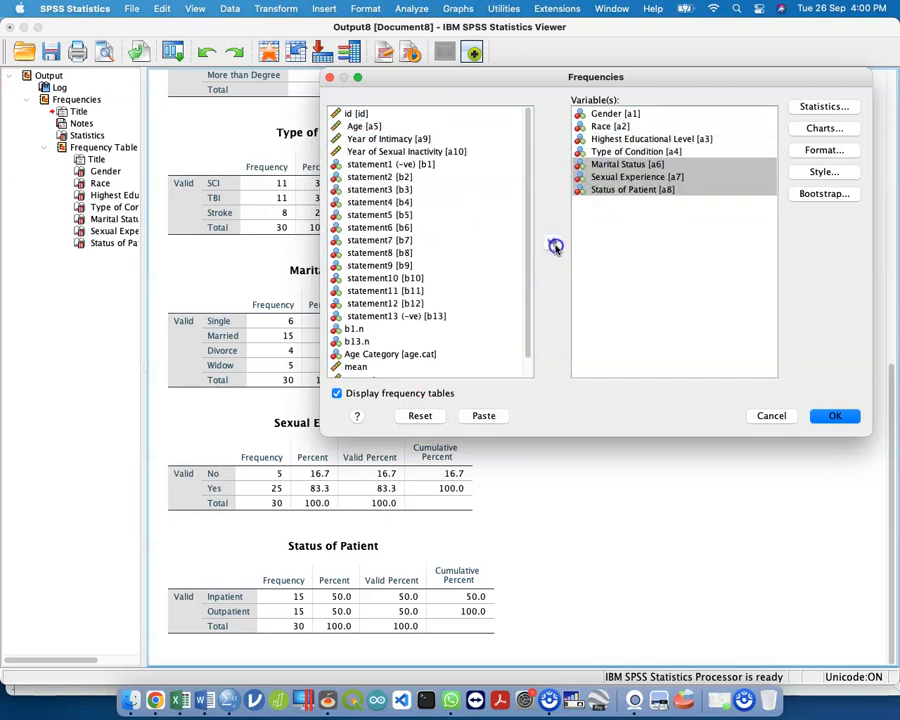
left_click(503, 415)
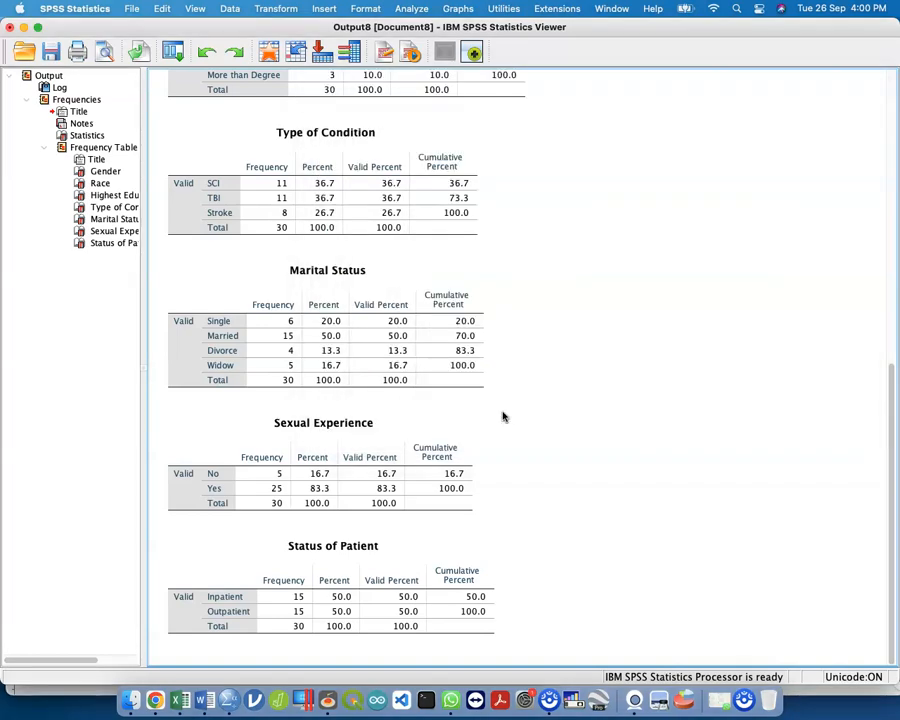
Bring SyntaxADNR.sps into view and delete the first of the two identical FREQUENCIES commands with its blank lines.
key("ctrl+Up")
left_click(245, 372)
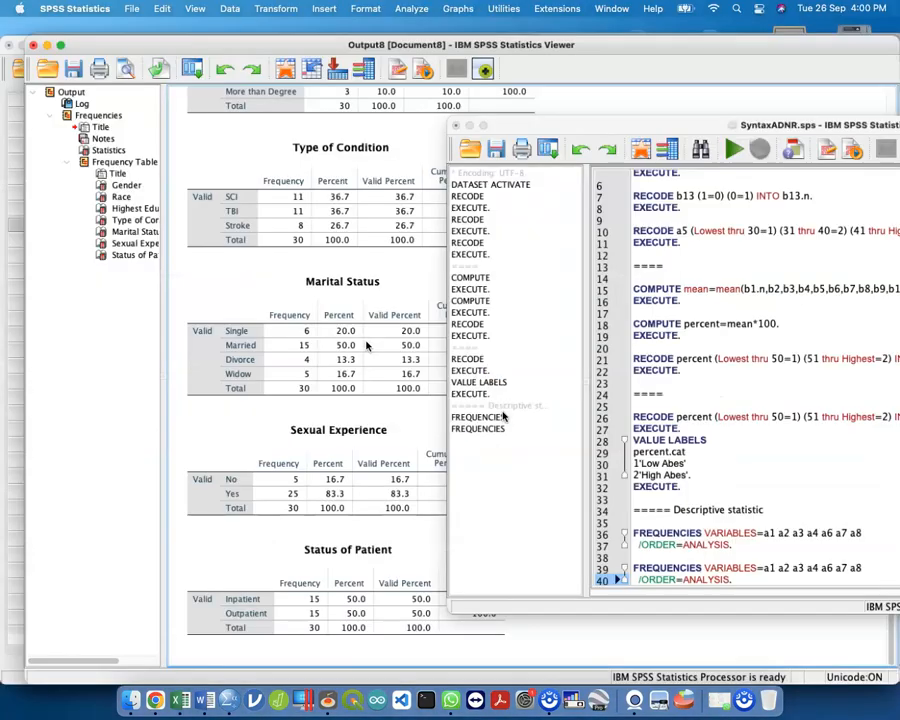
left_click_drag(763, 117, 492, 83)
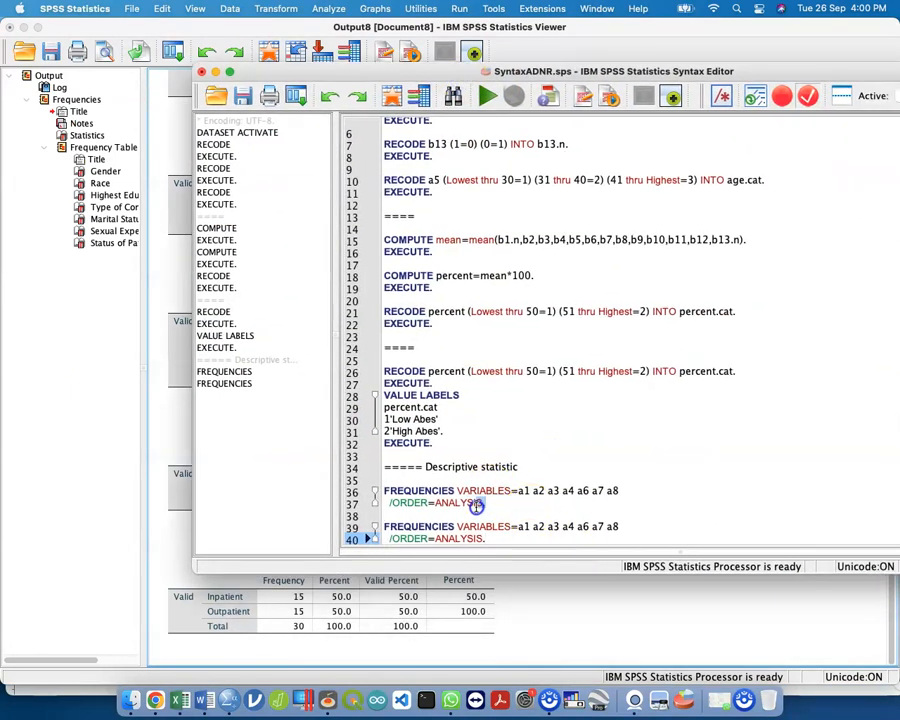
left_click_drag(476, 506, 372, 490)
key("BackSpace")
key("BackSpace")
key("BackSpace")
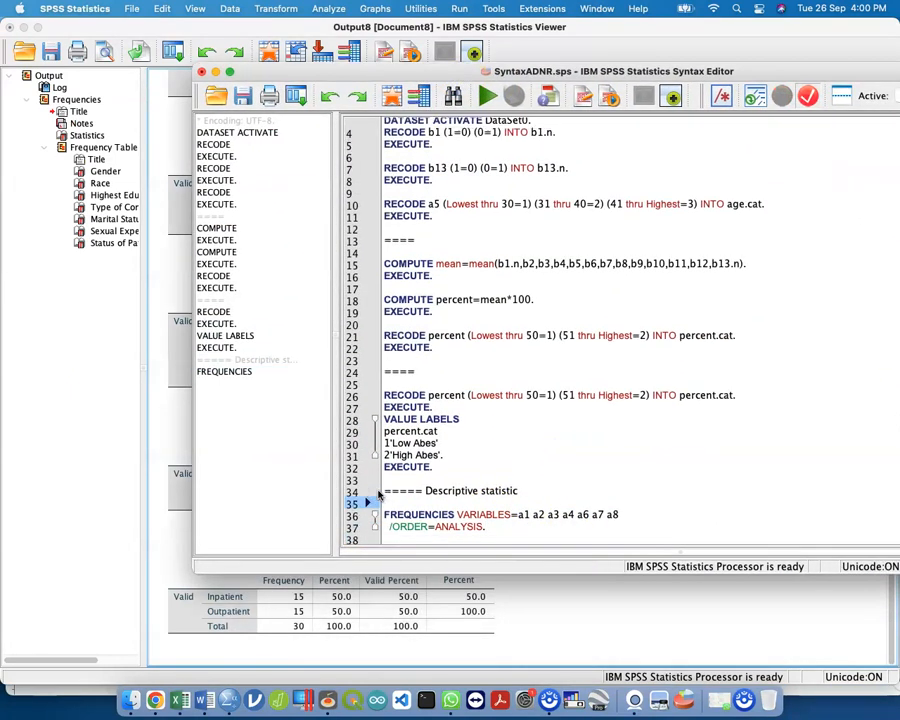
Save SyntaxADNR.sps and replace the entire content of the Syntax document in Google Docs with its full syntax.
key("super+a")
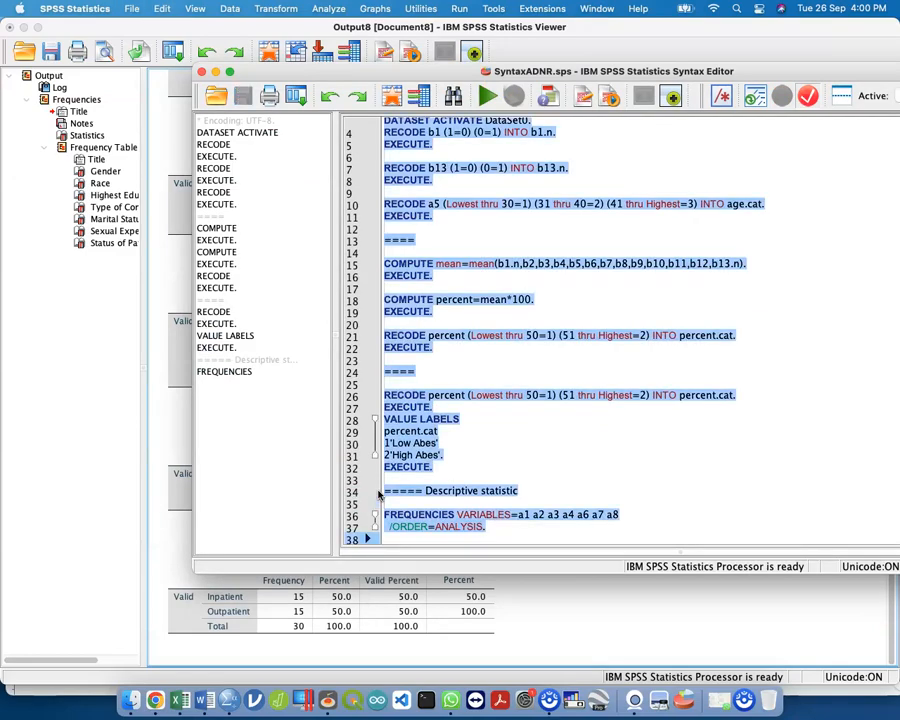
key("ctrl+Up")
left_click(731, 349)
left_click(330, 375)
key("super+a")
key("super+v")
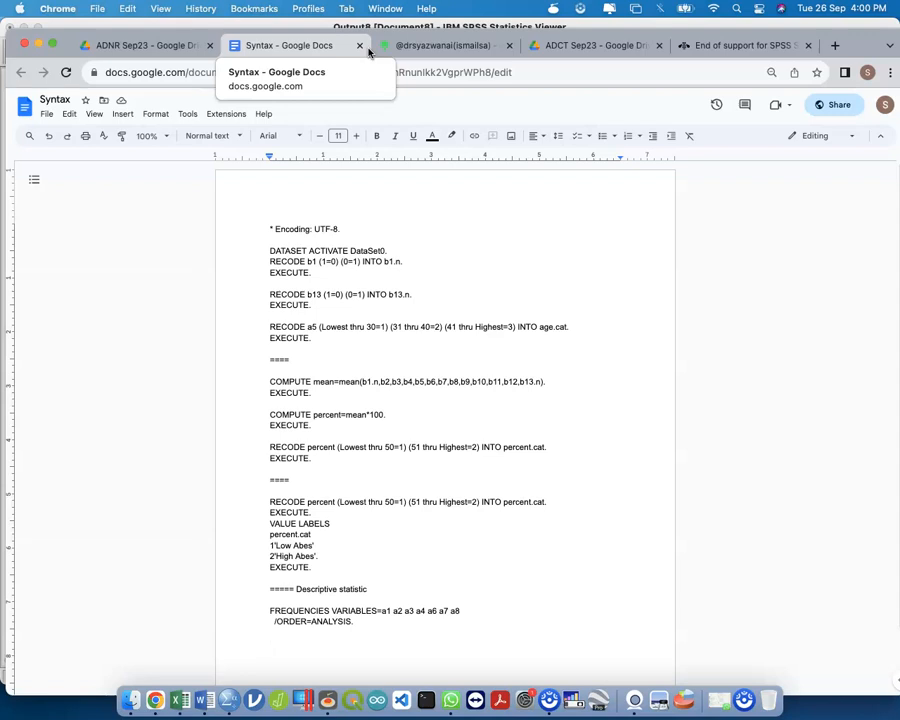
Move the outdated data.sav in the ADNR Sep23 folder of Google Drive to the trash.
left_click(180, 47)
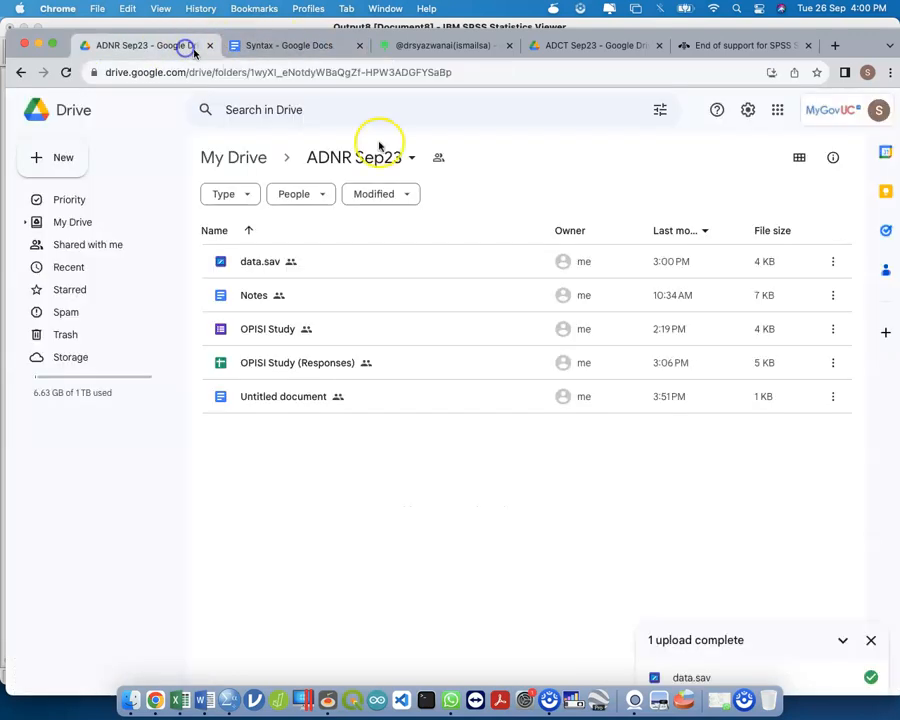
left_click(838, 265)
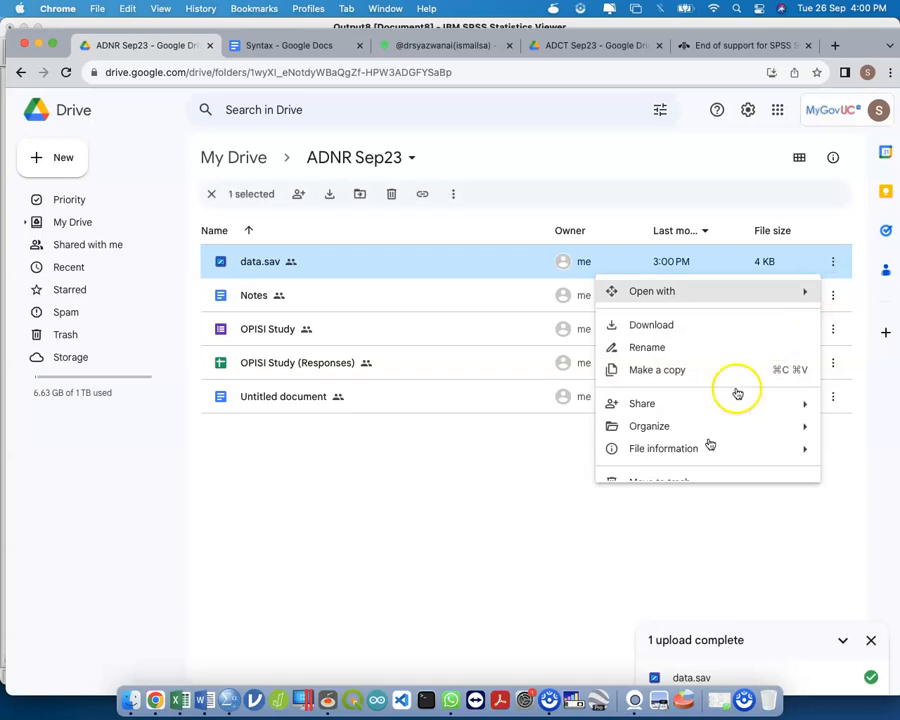
left_click(686, 486)
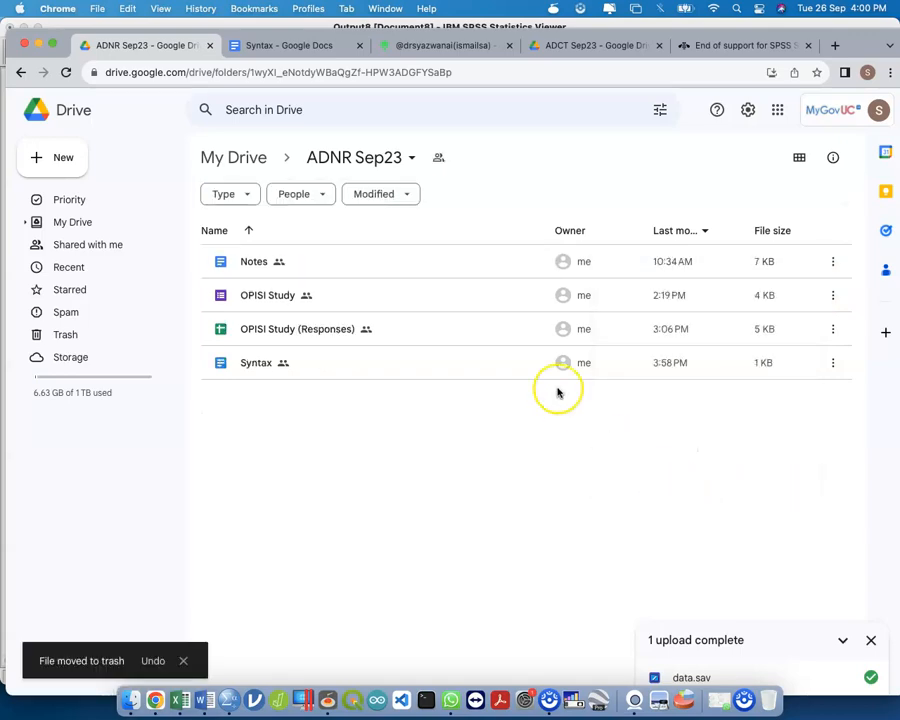
Switch to the SyntaxADNR.sps window in SPSS and close it.
key("ctrl+Up")
left_click(247, 210)
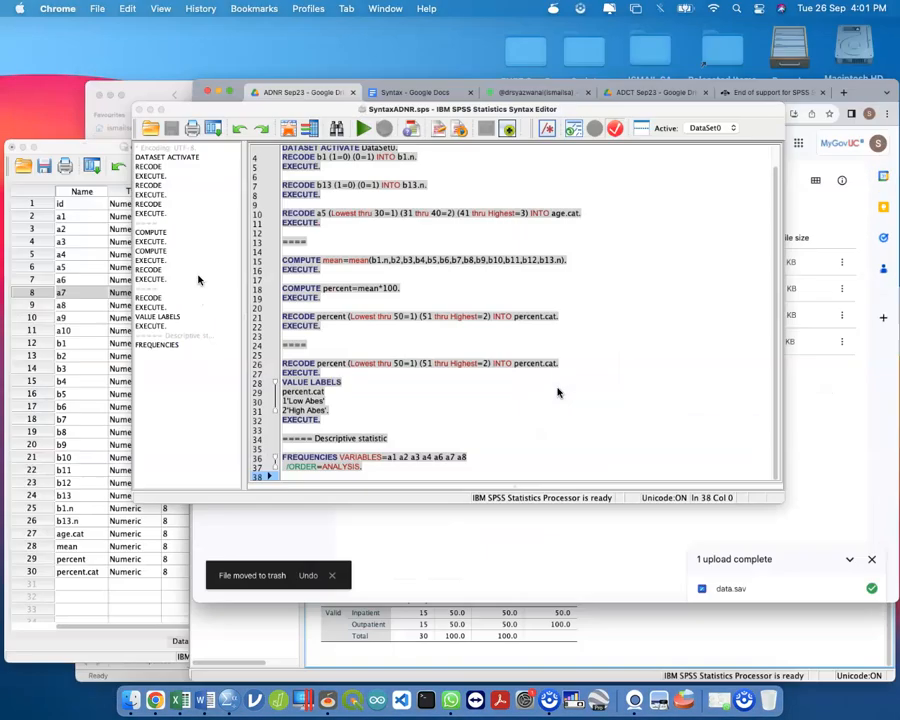
left_click(201, 72)
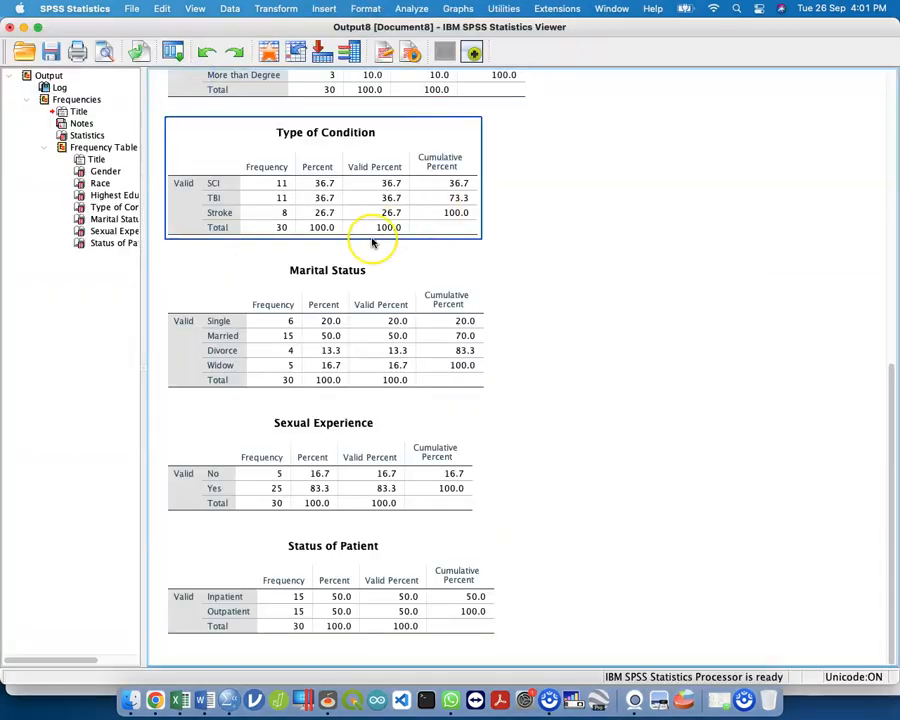
Open the [ADNR STUDY] folder from Downloads in Finder and move its window aside.
key("ctrl+Up")
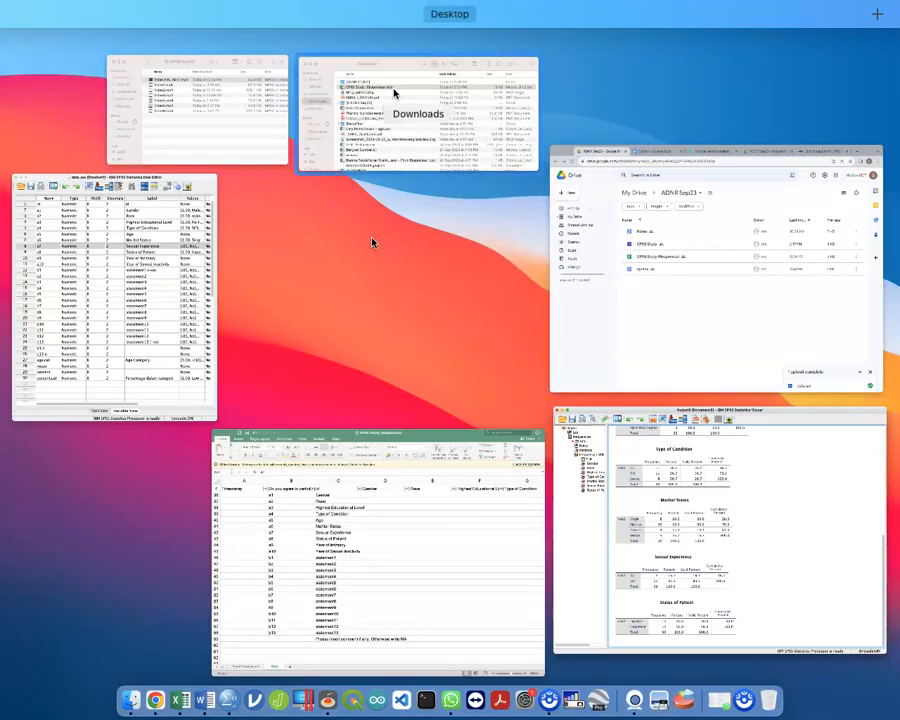
left_click(396, 90)
left_click(294, 178)
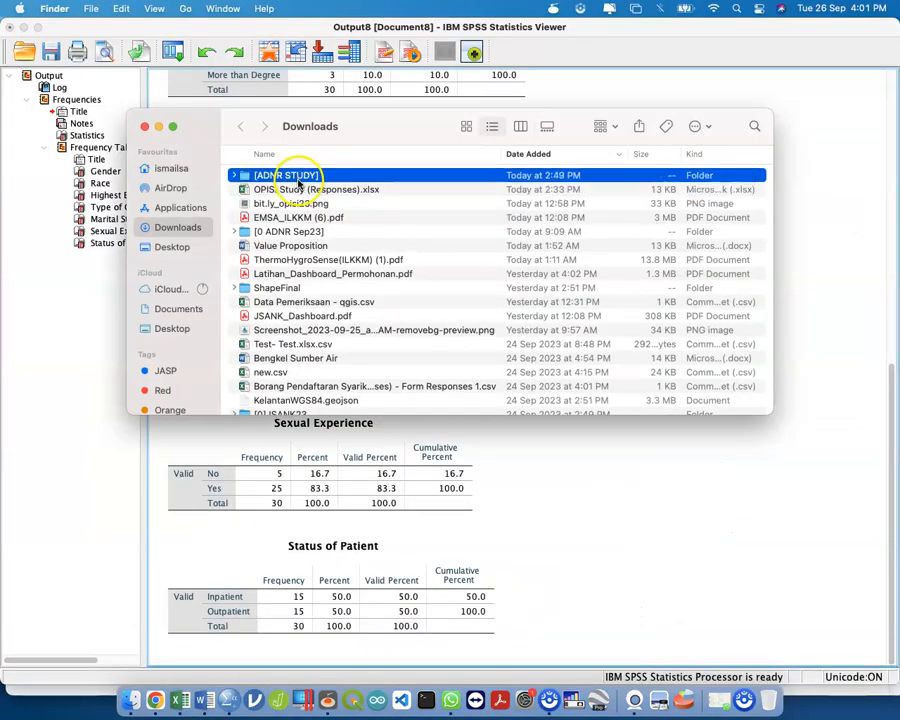
double_click(297, 180)
left_click_drag(382, 126, 748, 83)
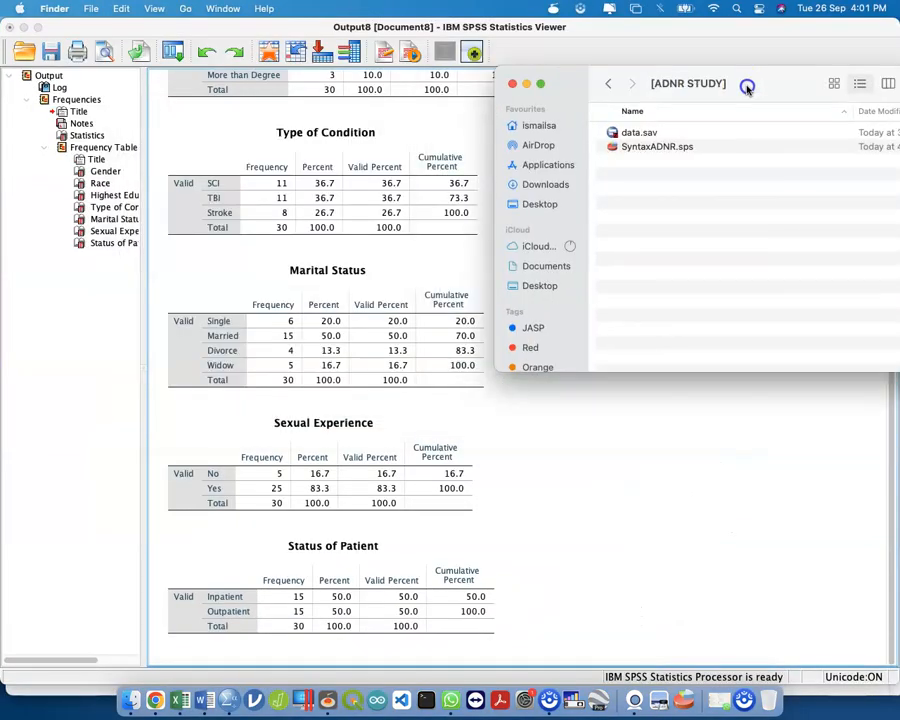
Upload data.sav from the [ADNR STUDY] folder to the ADNR Sep23 folder in Google Drive and dismiss the upload notice.
key("ctrl+Up")
left_click(688, 154)
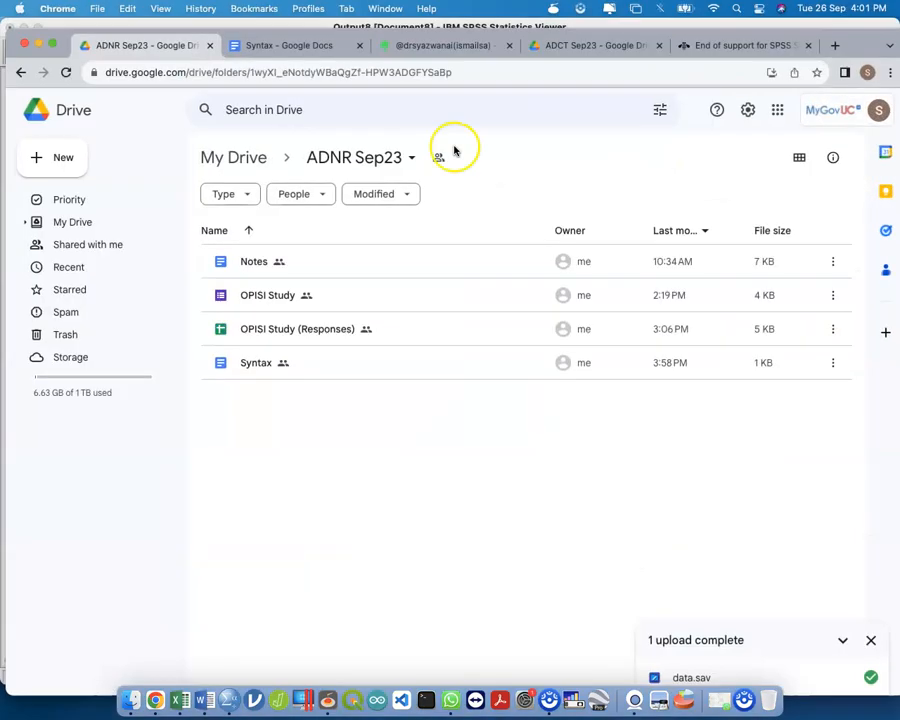
key("ctrl+Up")
left_click(301, 133)
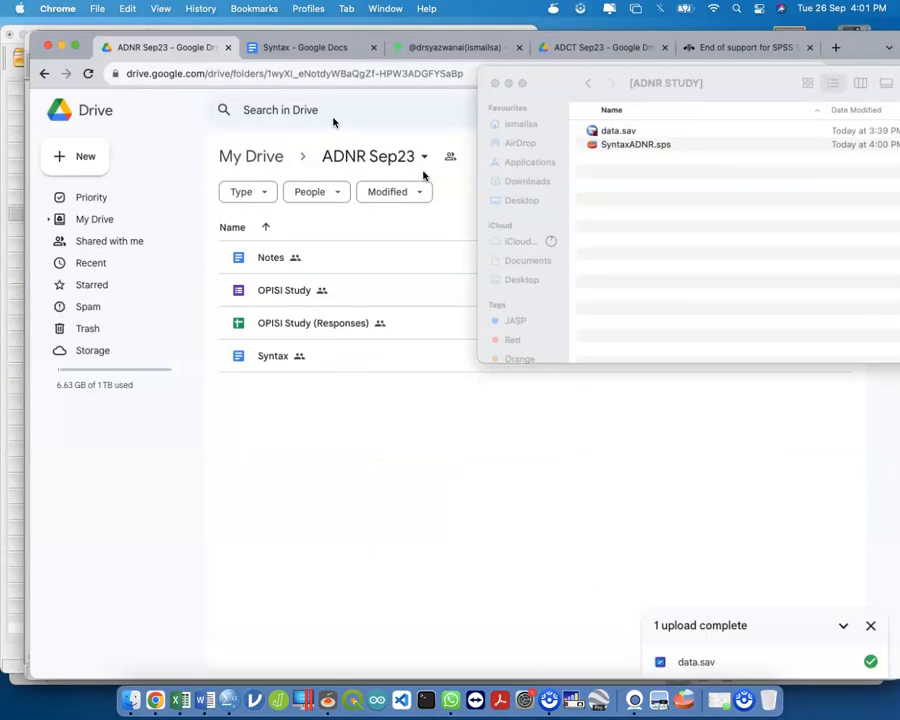
left_click_drag(641, 132, 387, 441)
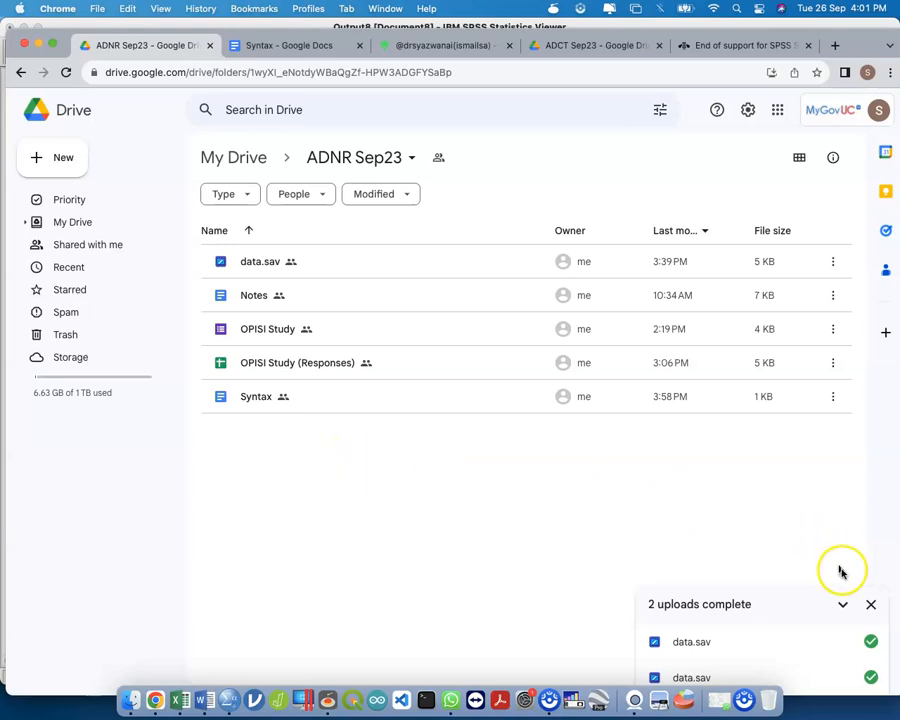
left_click(869, 602)
Rename the Syntax document in the ADNR Sep23 folder to Syntax ADNR.
left_click(317, 396)
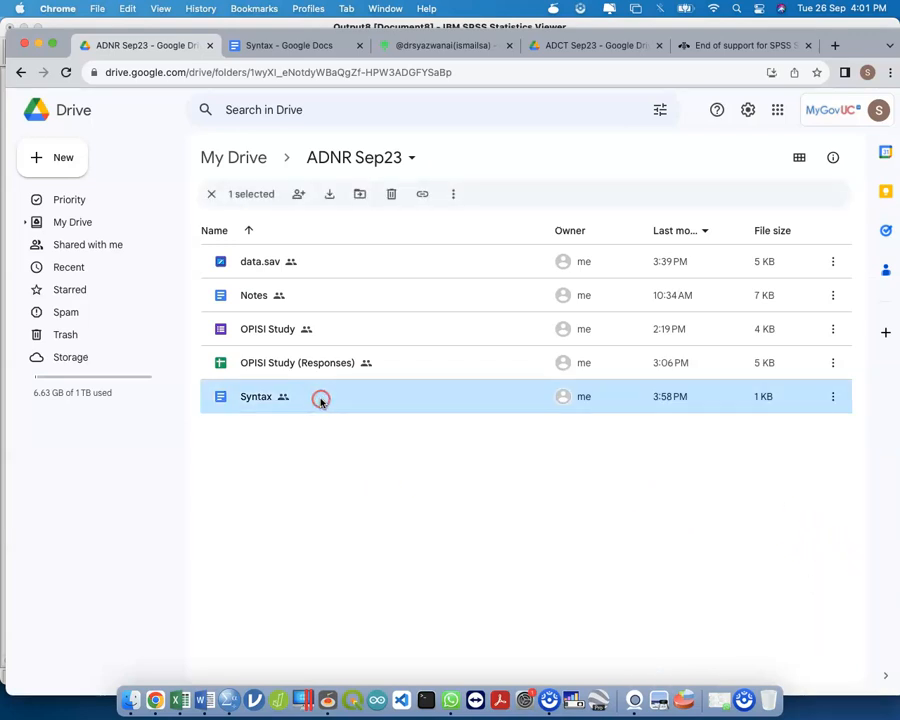
right_click(320, 397)
left_click(366, 473)
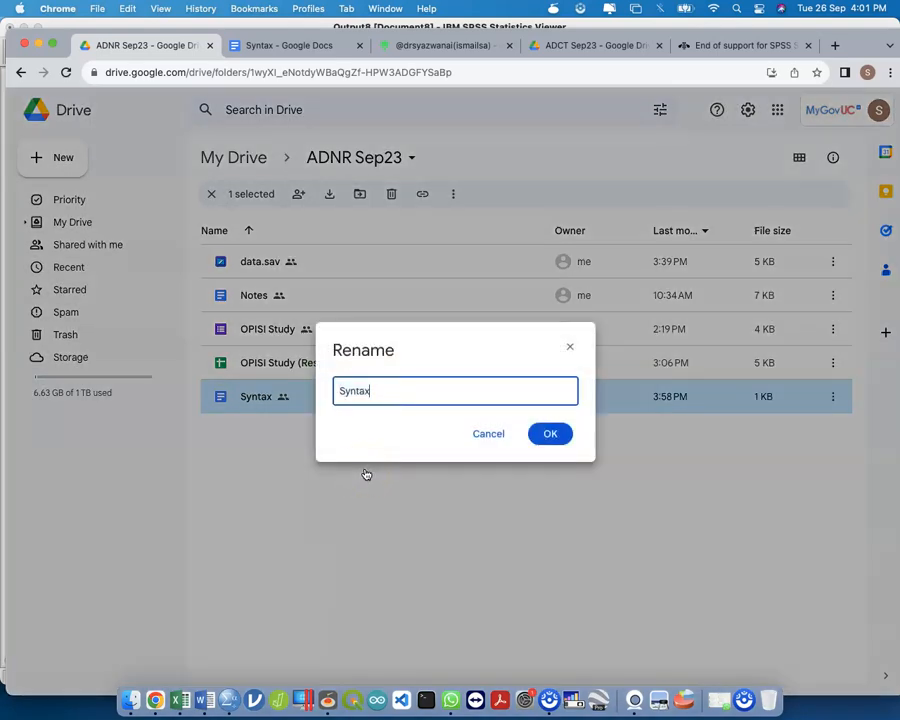
type("ADNR")
key("Return")
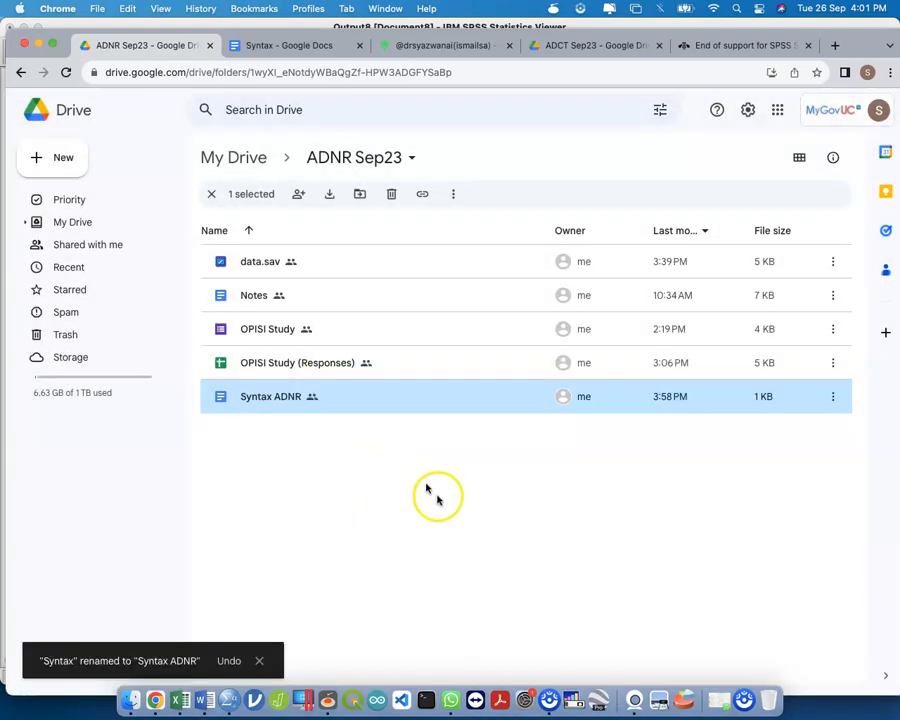